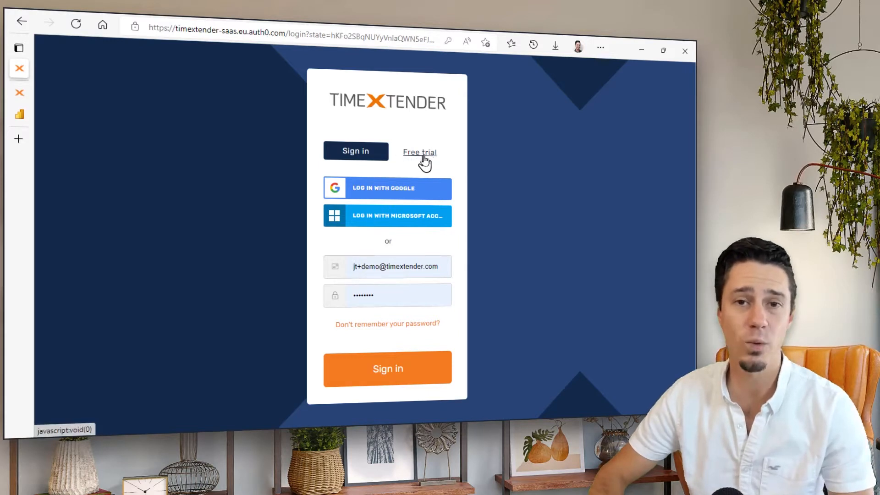
Step: Sign in to the portal with the prefilled account credentials and look over the instances on the home page
left_click(403, 376)
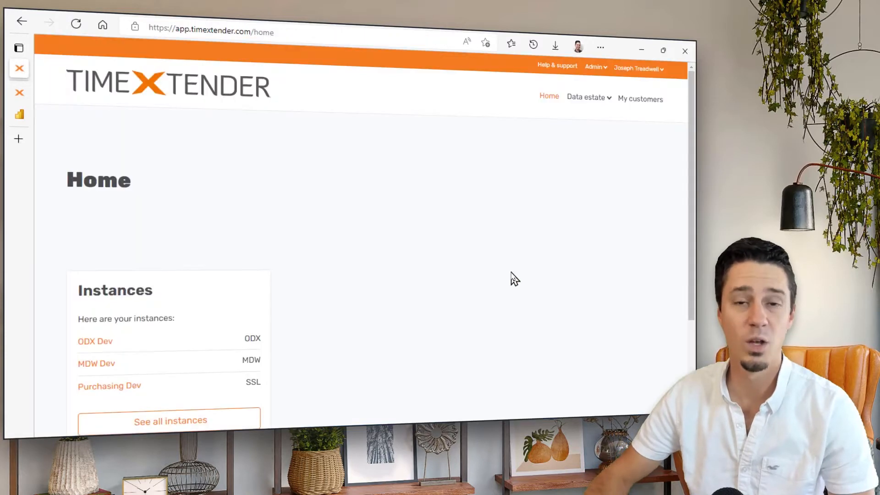
scroll(506, 280, "down", 1)
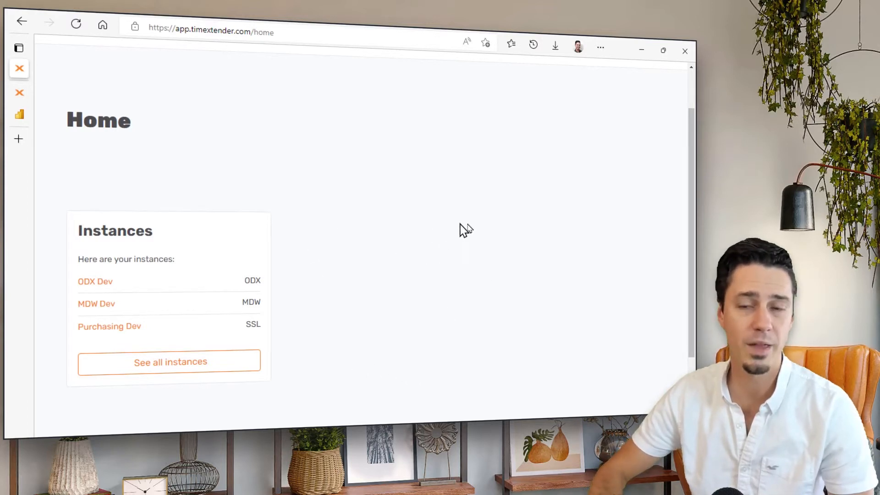
scroll(485, 228, "up", 1)
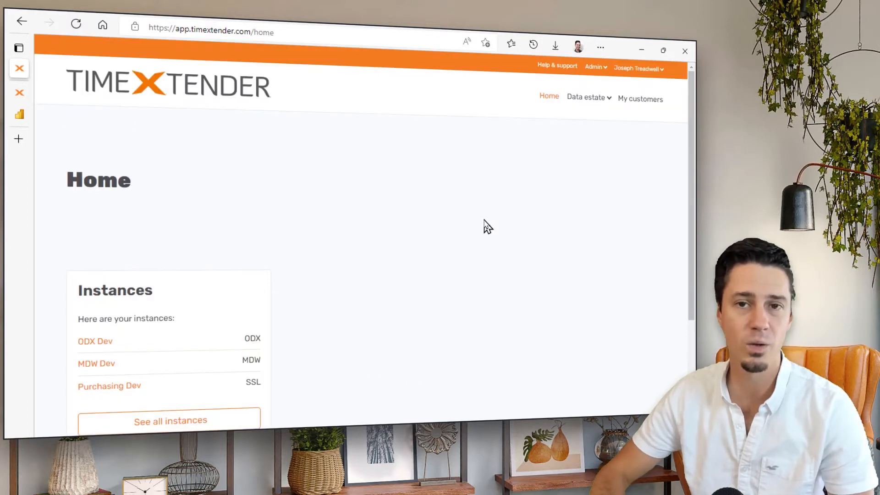
Step: Look through the help and support page and open its guide for getting started with TimeXtender
left_click(555, 66)
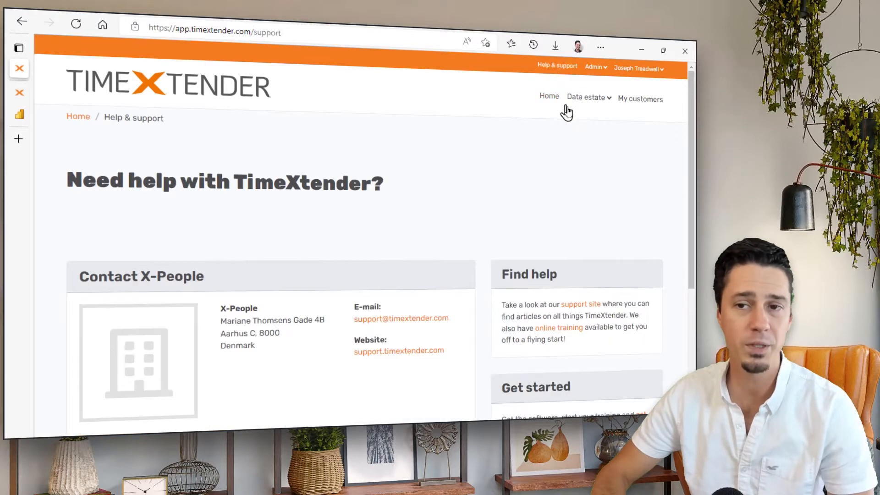
scroll(568, 113, "down", 3)
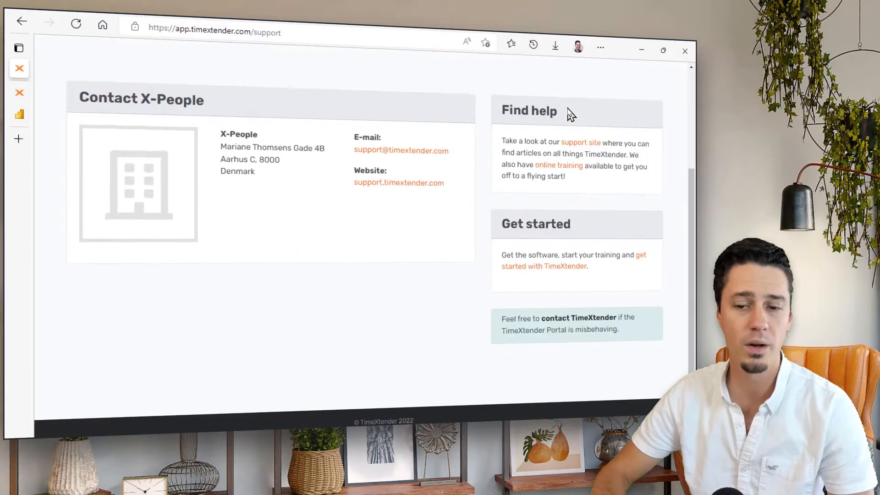
left_click(570, 272)
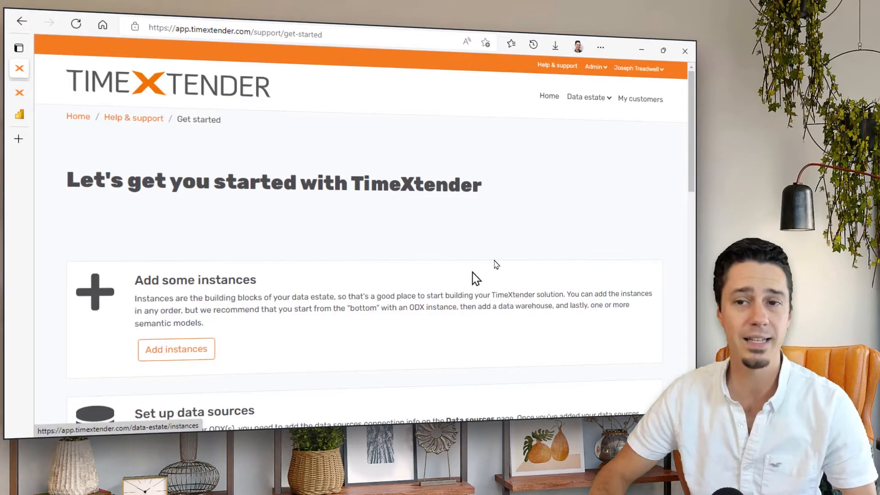
Step: Open the list of instances in the data estate
left_click(608, 100)
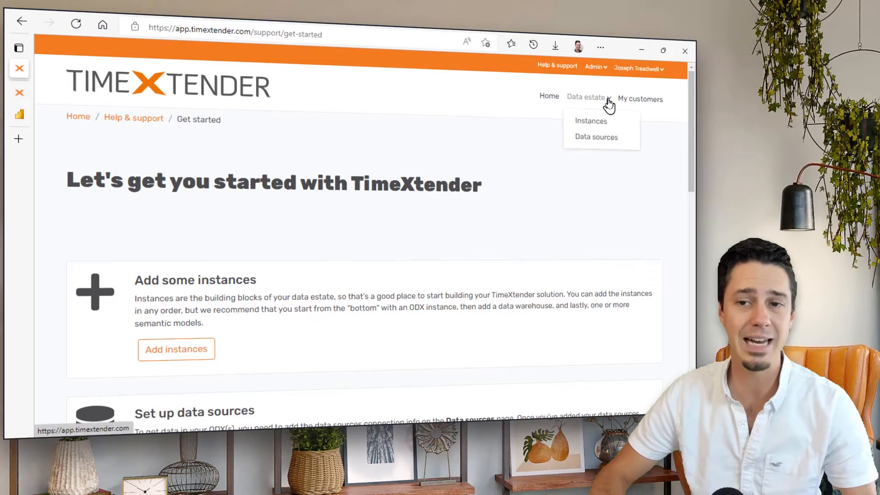
left_click(593, 122)
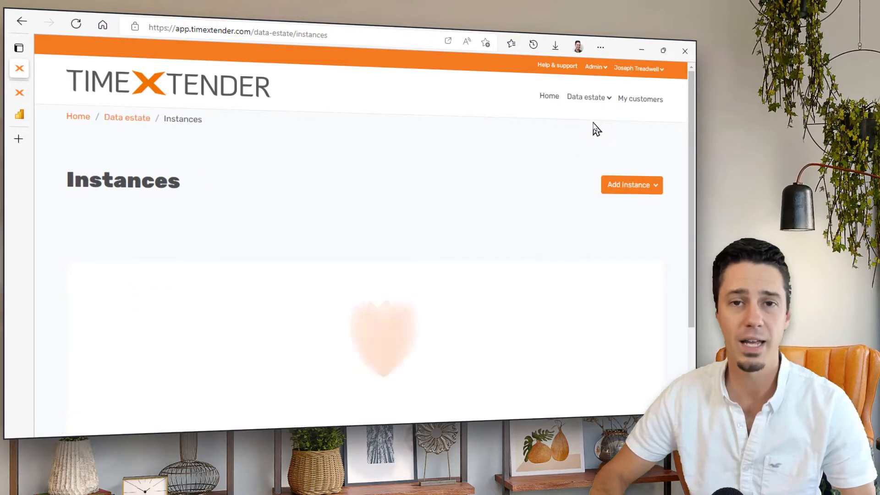
scroll(505, 183, "down", 1)
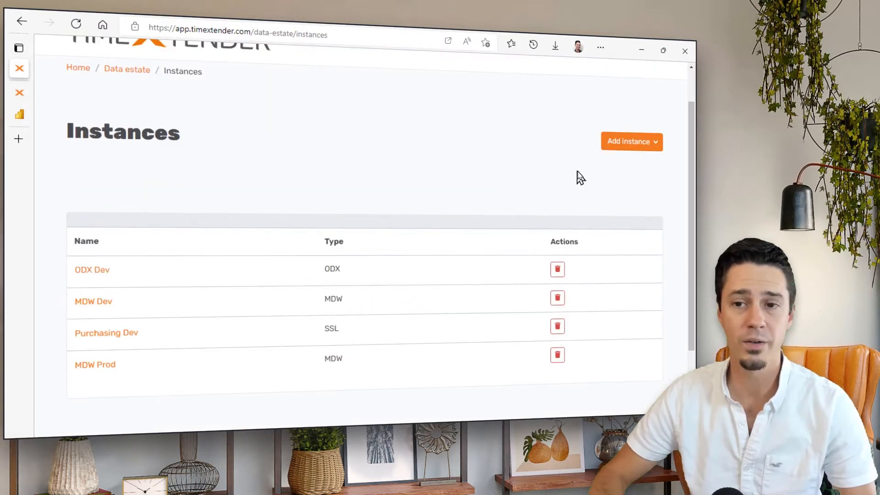
Step: Open the form for a new ODX instance and examine its basic info, storage type and Azure Data Lake storage settings
left_click(629, 148)
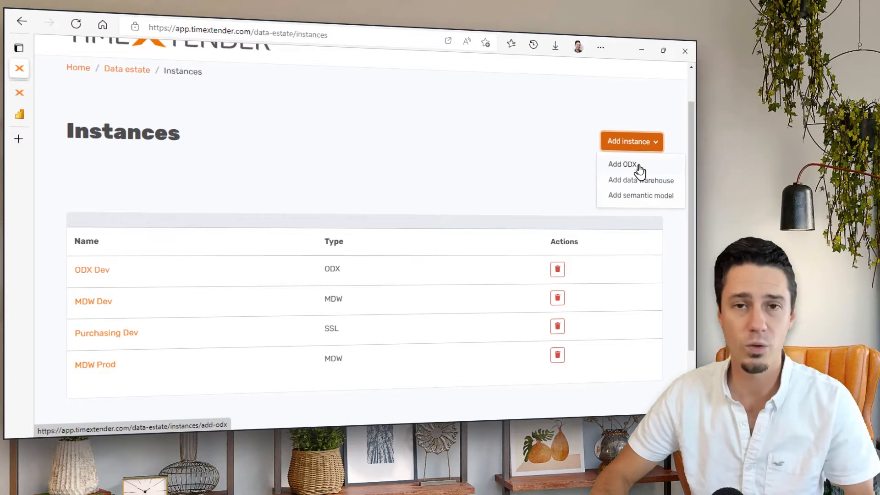
left_click(639, 167)
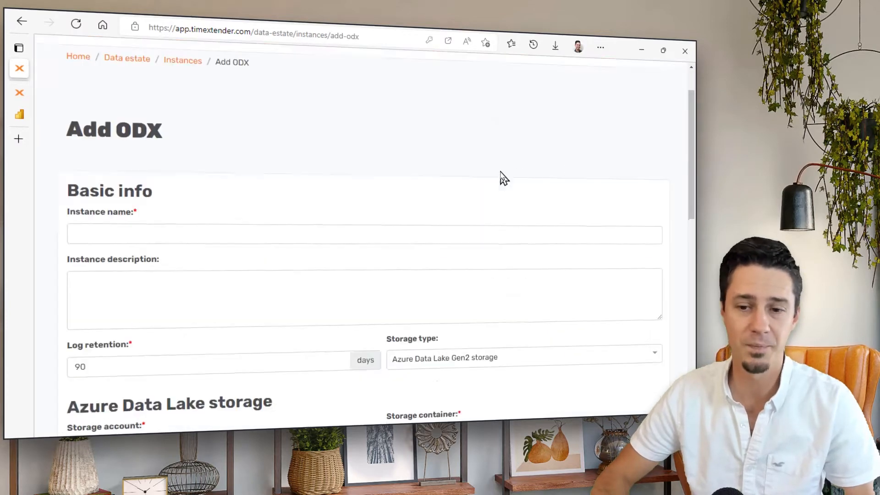
scroll(503, 177, "down", 3)
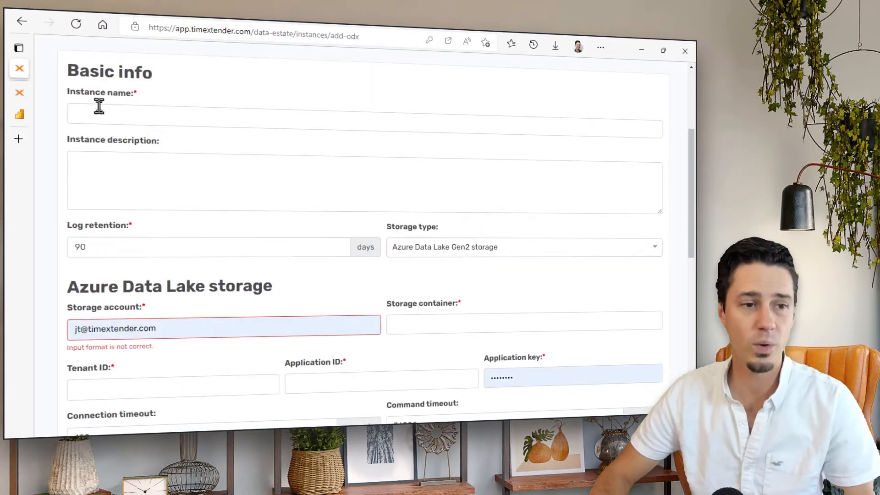
left_click(203, 115)
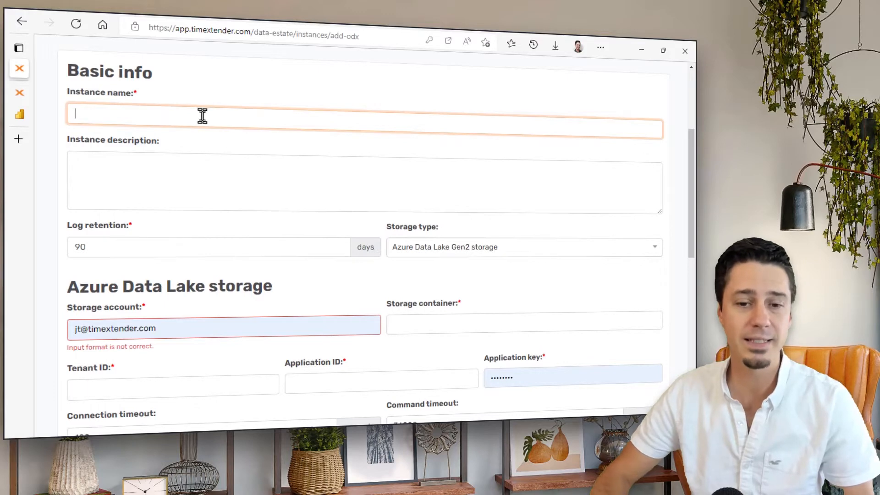
scroll(203, 115, "down", 2)
scroll(504, 193, "down", 2)
scroll(527, 200, "down", 2)
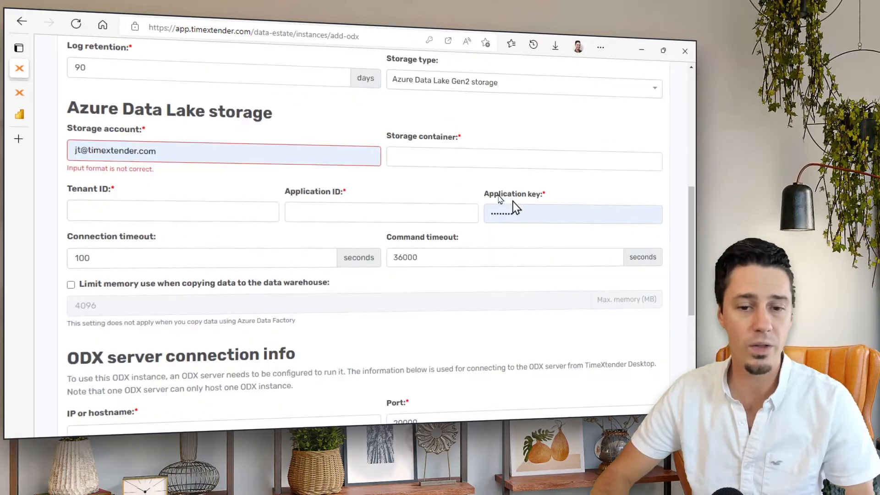
left_click(539, 92)
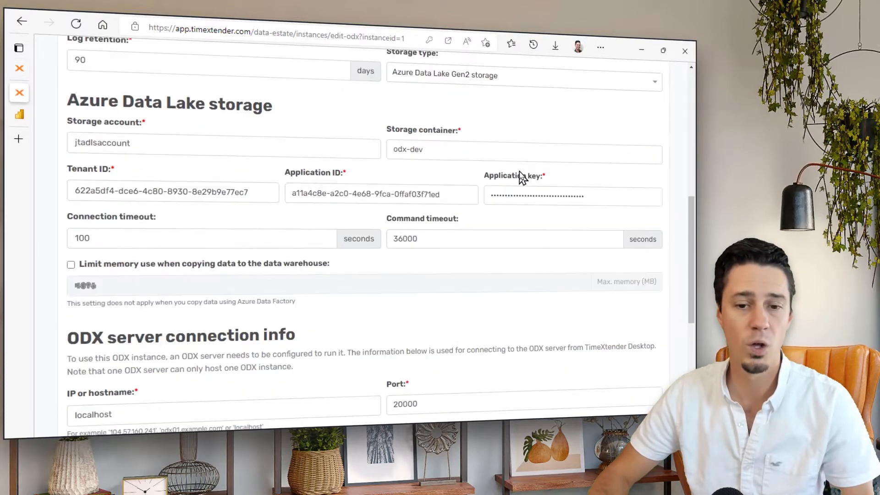
Step: Review the ODX Dev instance's data lake storage and ODX server connection settings, including the hostname, and save the instance
scroll(476, 147, "down", 2)
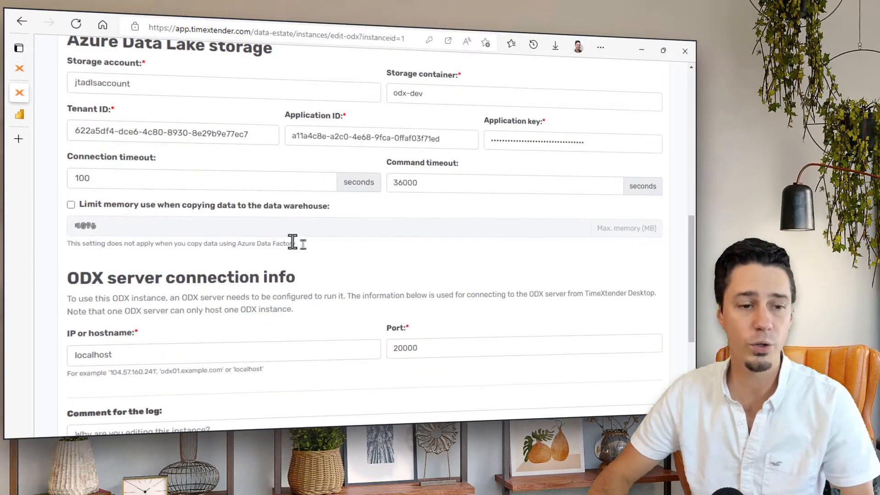
scroll(292, 242, "down", 4)
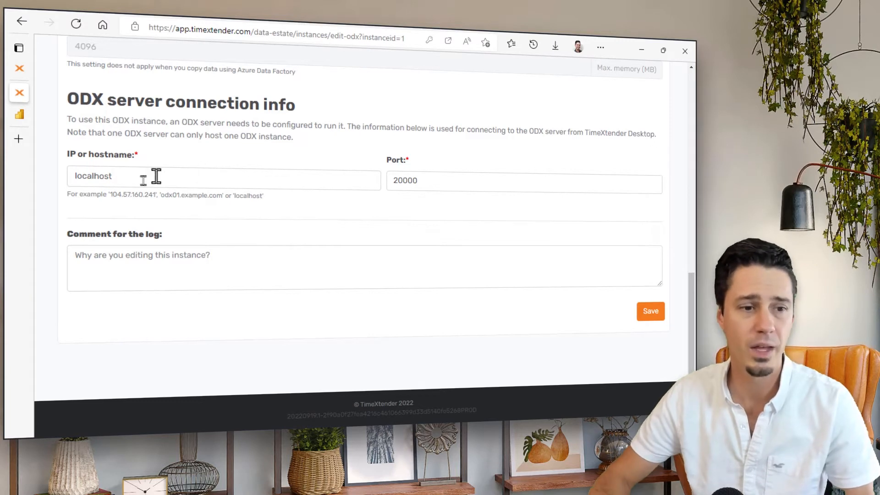
left_click_drag(122, 178, 66, 178)
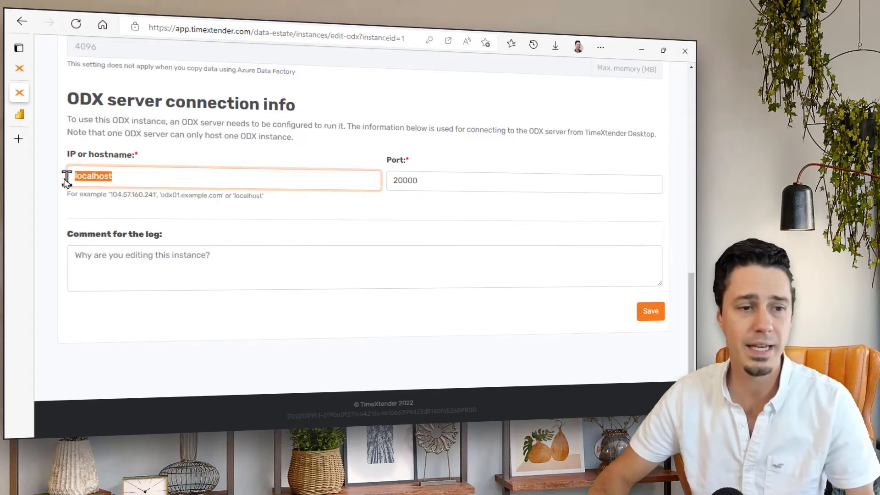
left_click(128, 179)
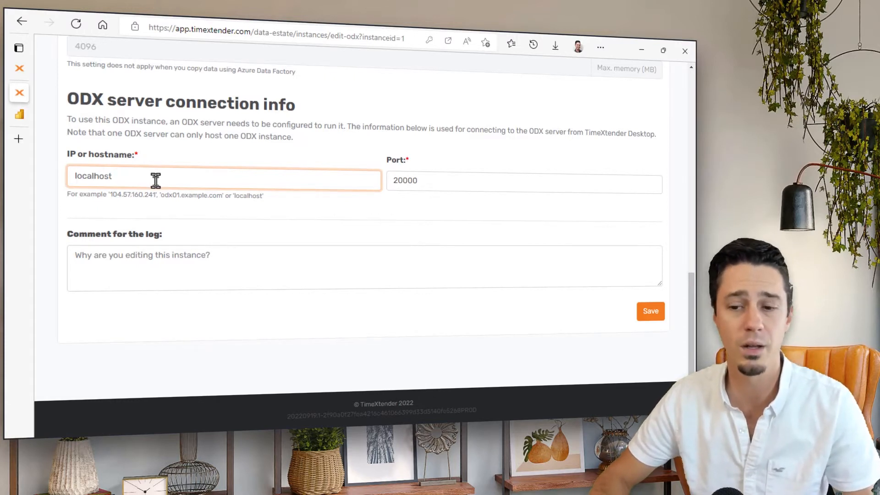
left_click(653, 320)
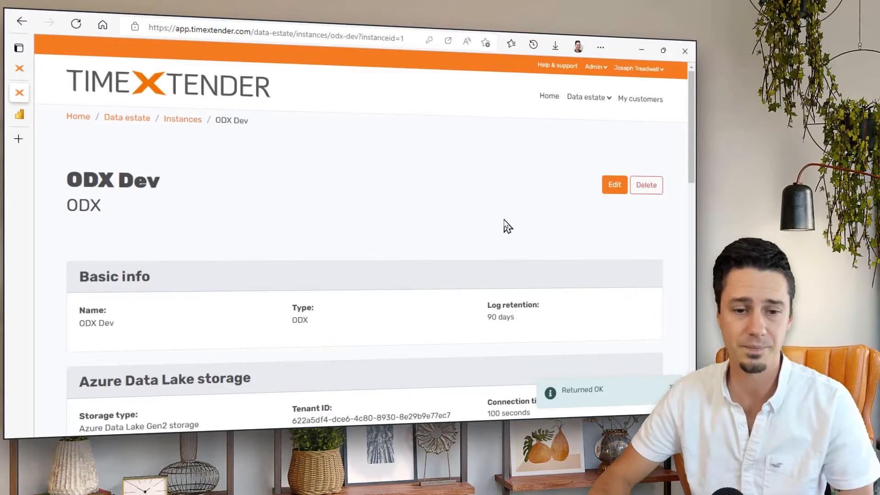
Step: Return to the instances list and open the form for a new data warehouse instance
scroll(507, 226, "up", 2)
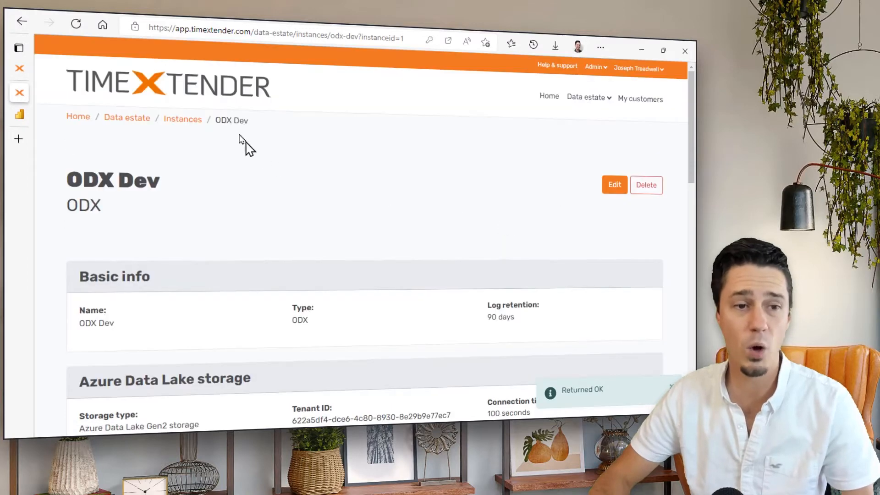
left_click(188, 121)
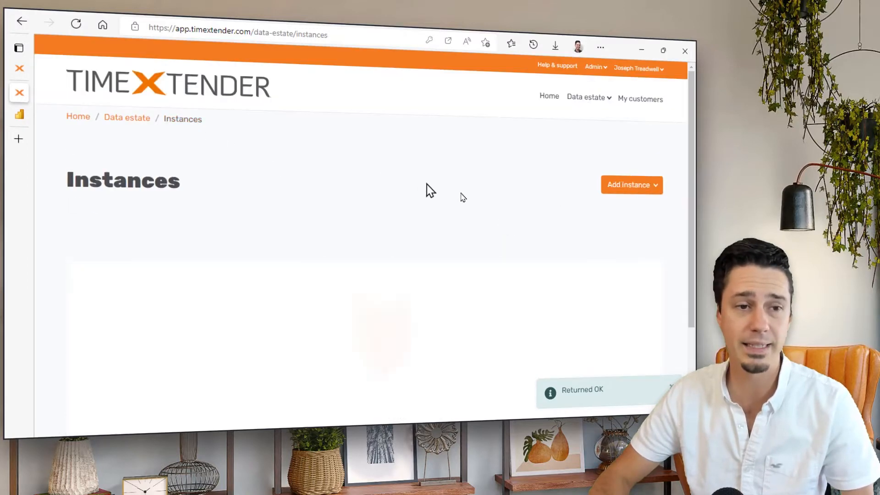
left_click(636, 190)
left_click(662, 225)
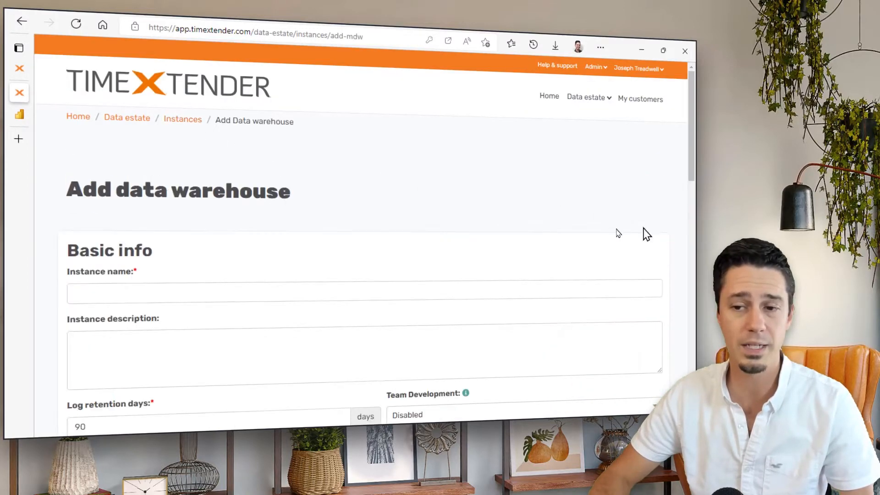
Step: Examine the new data warehouse's basic info and SQL Server storage settings, including the available server types
scroll(468, 226, "down", 4)
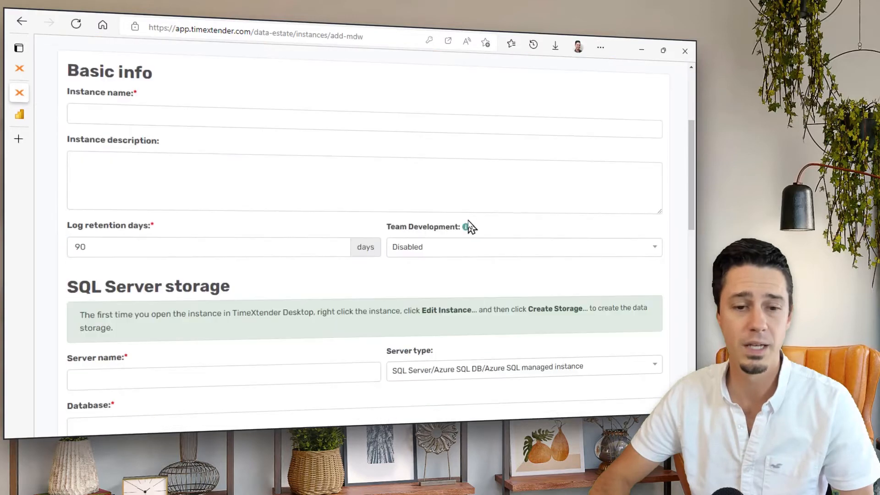
left_click(200, 115)
scroll(550, 161, "down", 1)
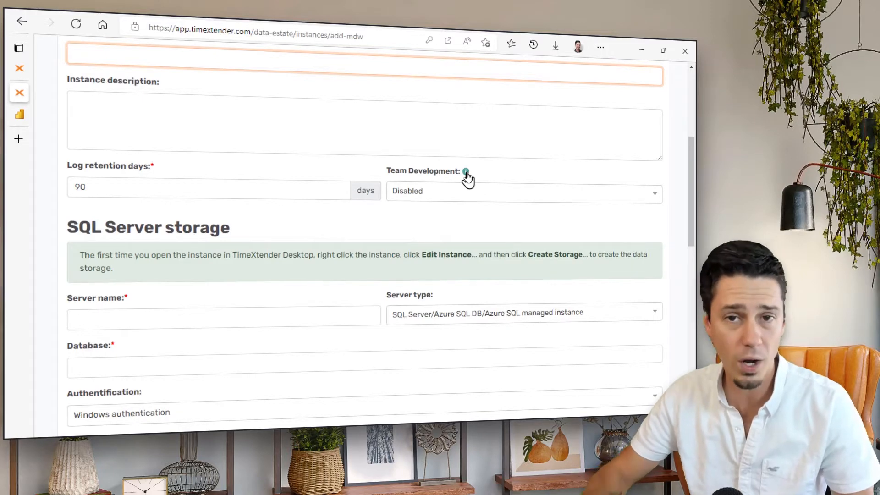
scroll(553, 177, "down", 1)
scroll(554, 178, "down", 2)
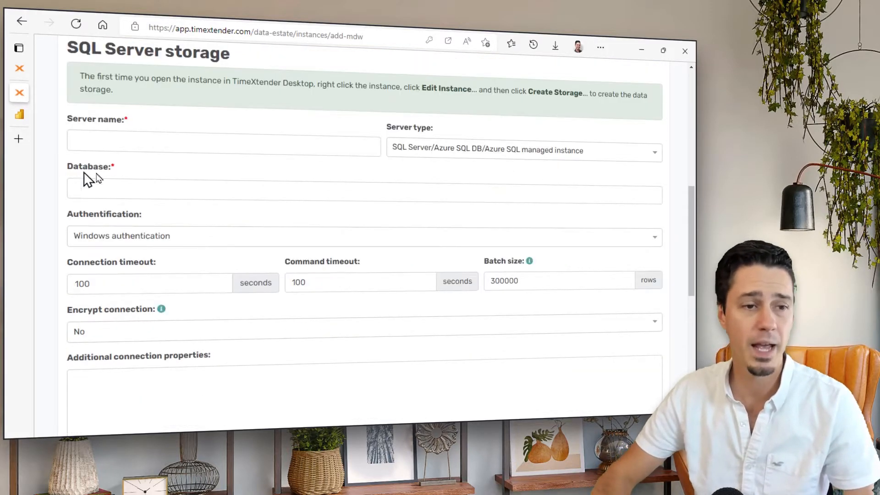
left_click(494, 148)
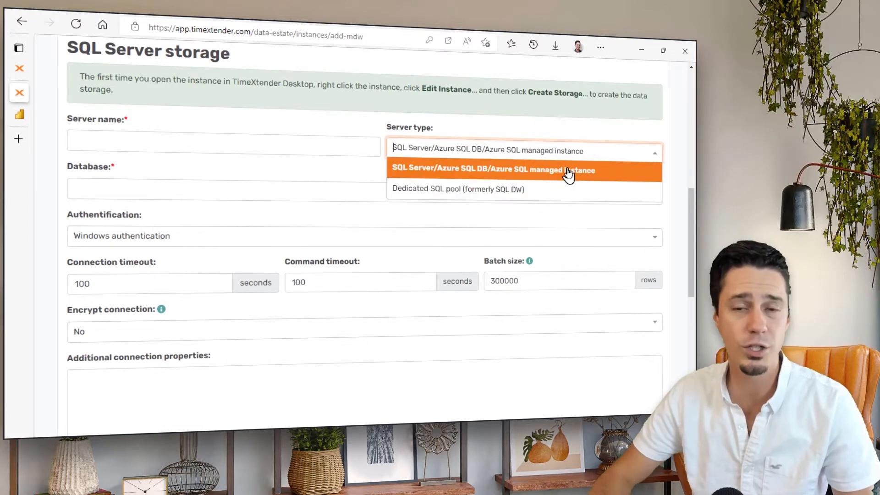
left_click(351, 180)
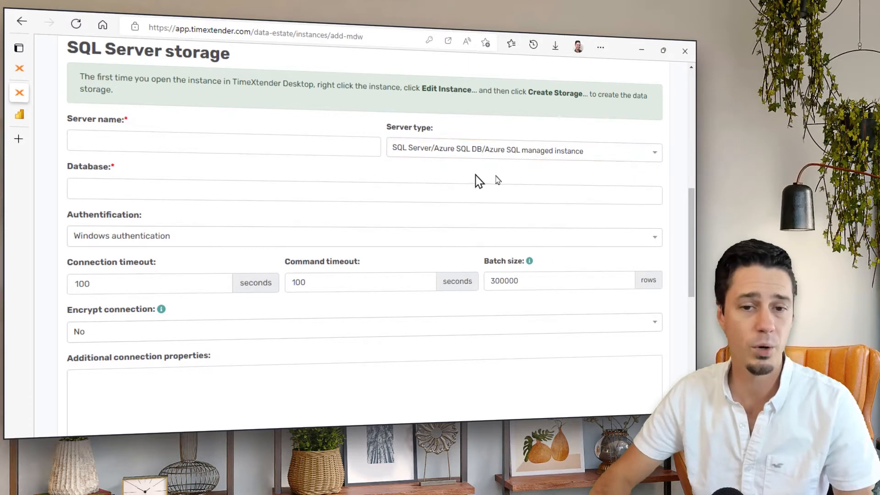
Step: Set the technology for transferring data from ODX to Azure Data Factory in the new data warehouse form
scroll(527, 183, "down", 3)
scroll(581, 195, "down", 2)
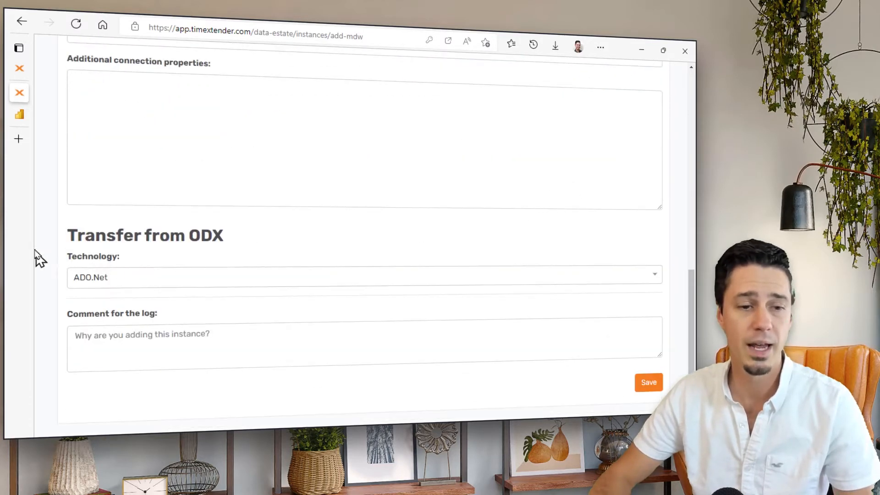
left_click(377, 276)
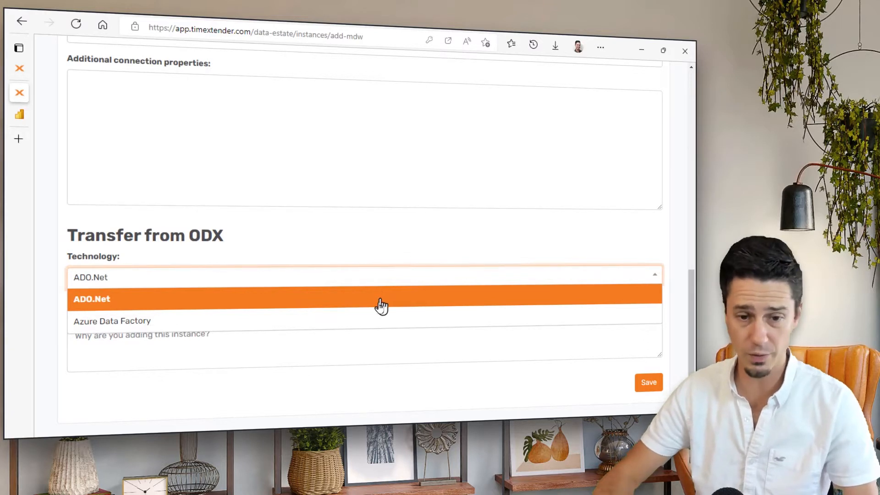
left_click(367, 321)
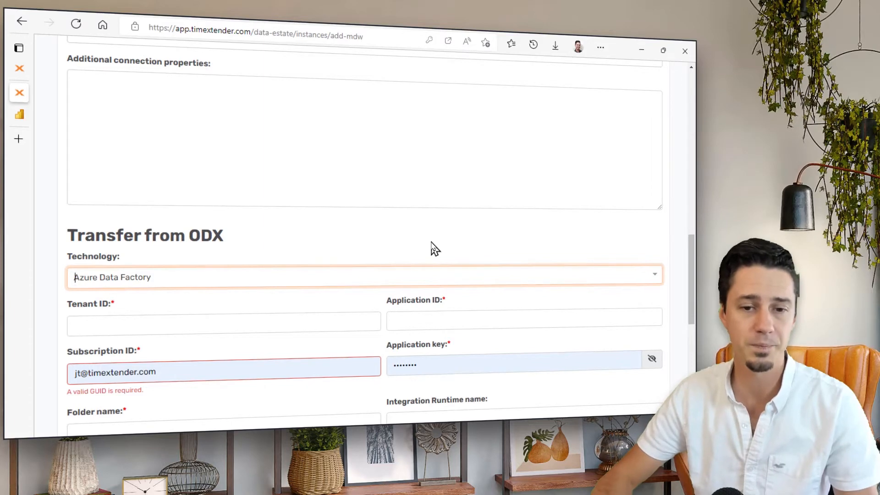
scroll(435, 248, "up", 15)
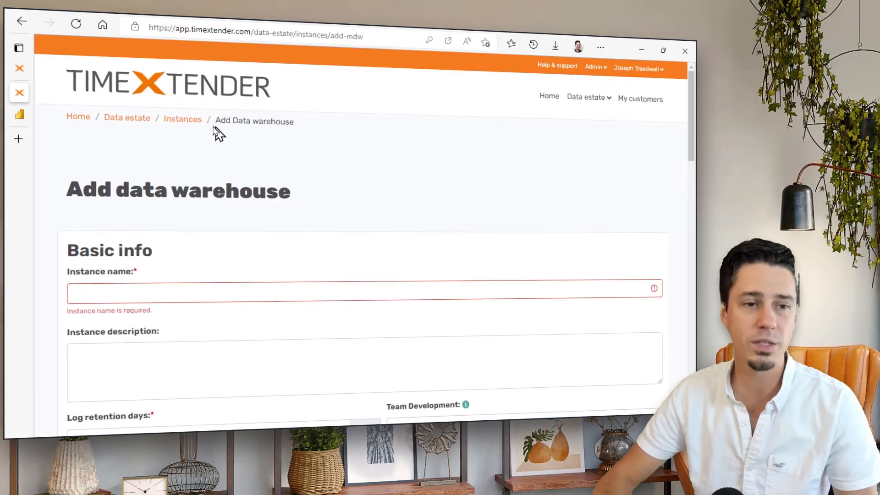
Step: Leave the data warehouse form for the instances list and open the form for a new semantic model instance
left_click(195, 121)
scroll(487, 180, "down", 1)
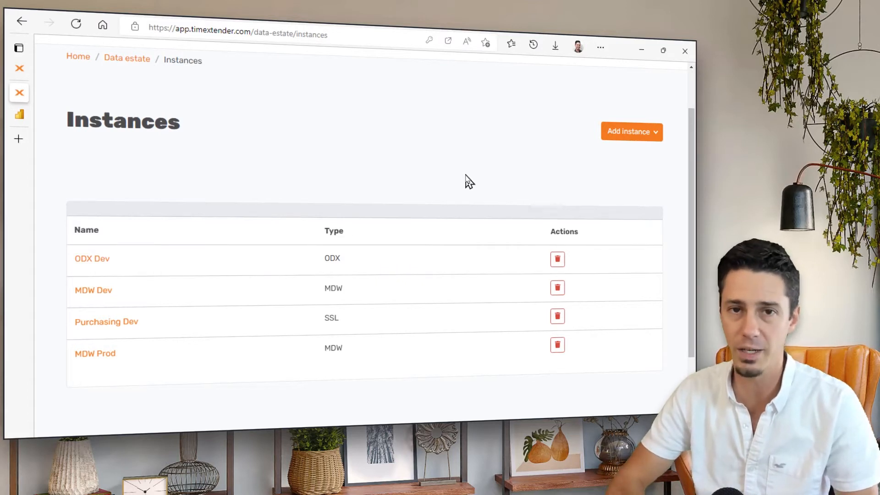
left_click(639, 138)
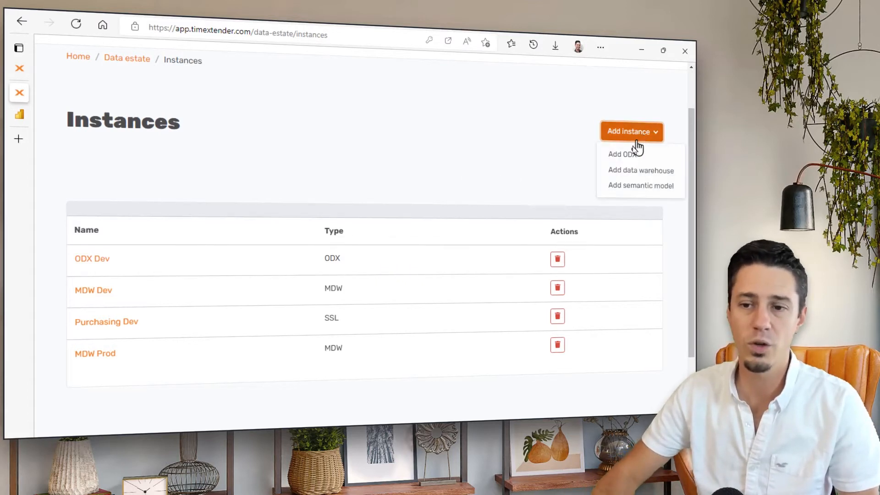
left_click(665, 187)
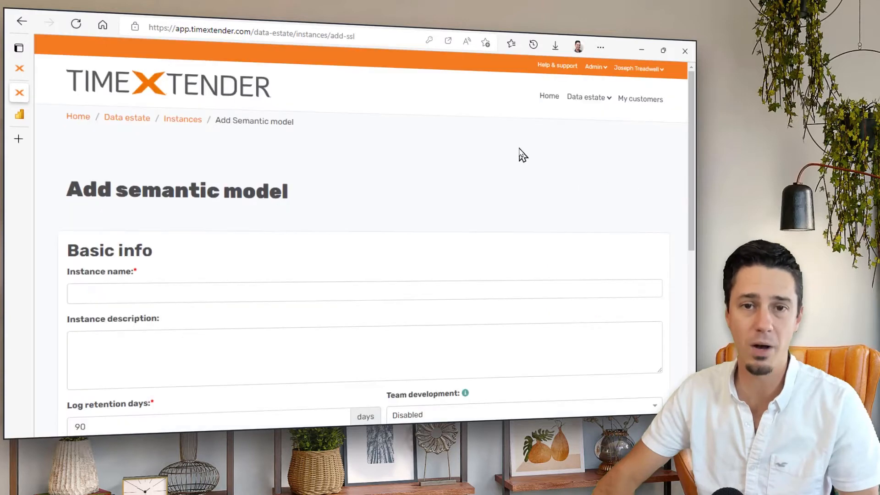
Step: Examine the new semantic model form's basic info, log retention, team development and endpoint settings
scroll(523, 155, "down", 4)
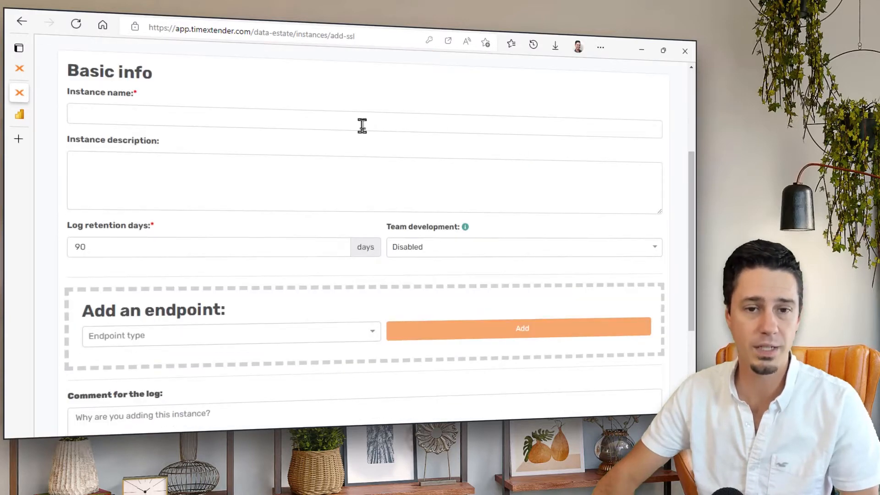
left_click(362, 125)
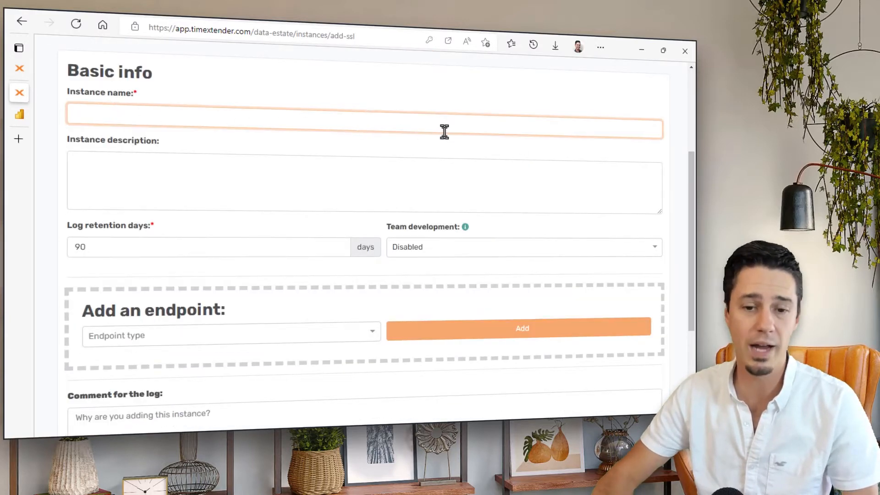
scroll(444, 131, "down", 3)
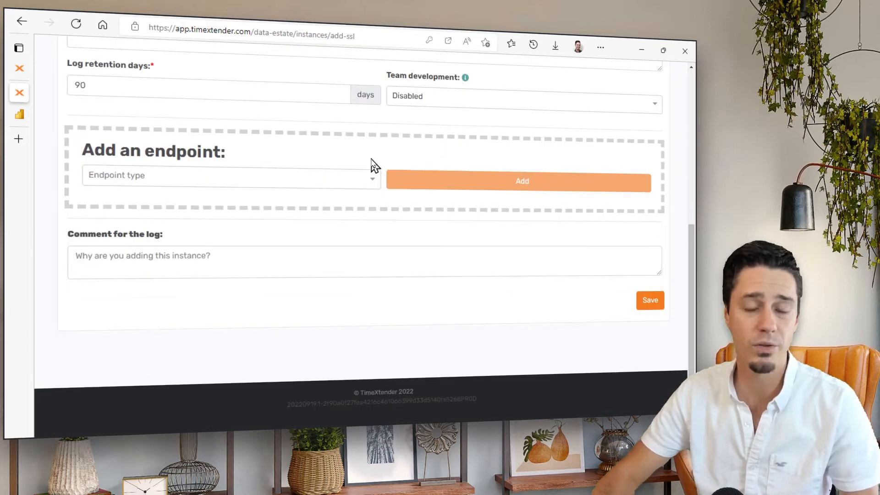
scroll(373, 169, "up", 1)
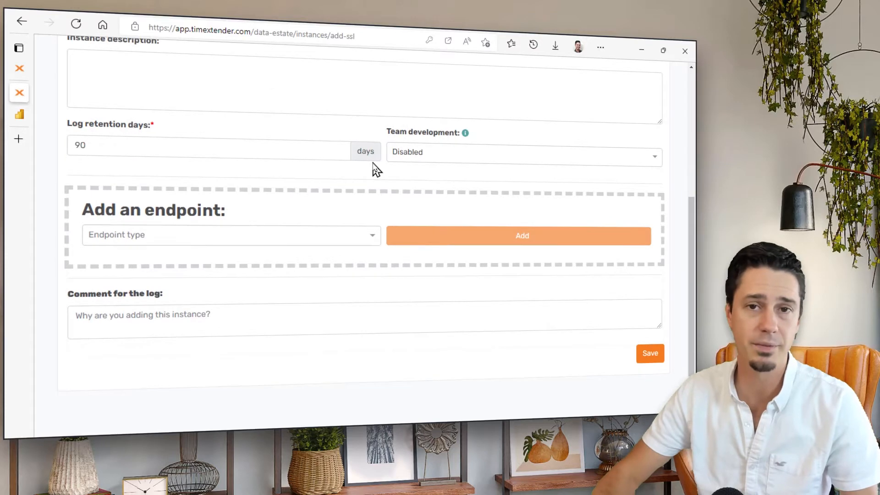
Step: Leave the semantic model form for the instances list and review the existing instances
scroll(375, 169, "up", 4)
left_click(184, 120)
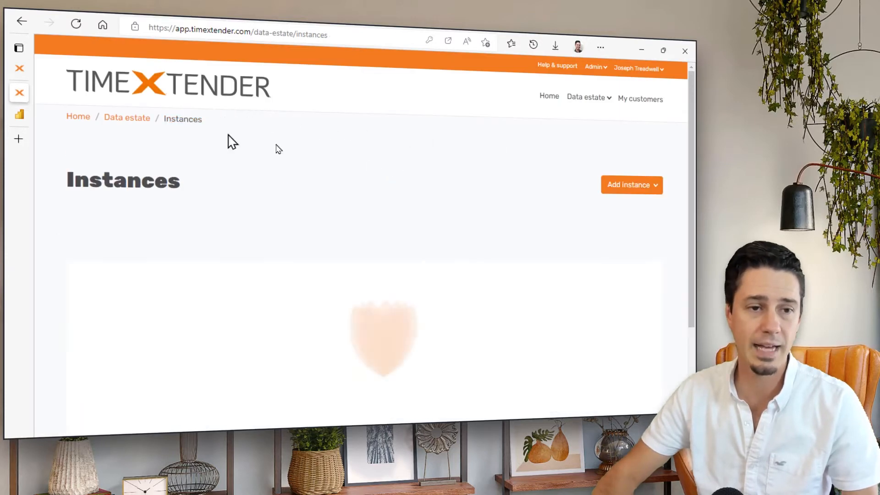
scroll(308, 151, "down", 3)
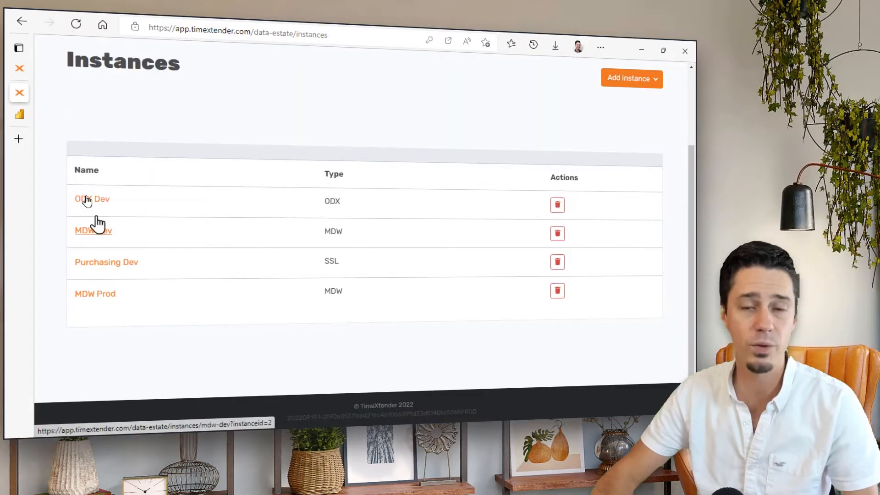
scroll(481, 227, "up", 3)
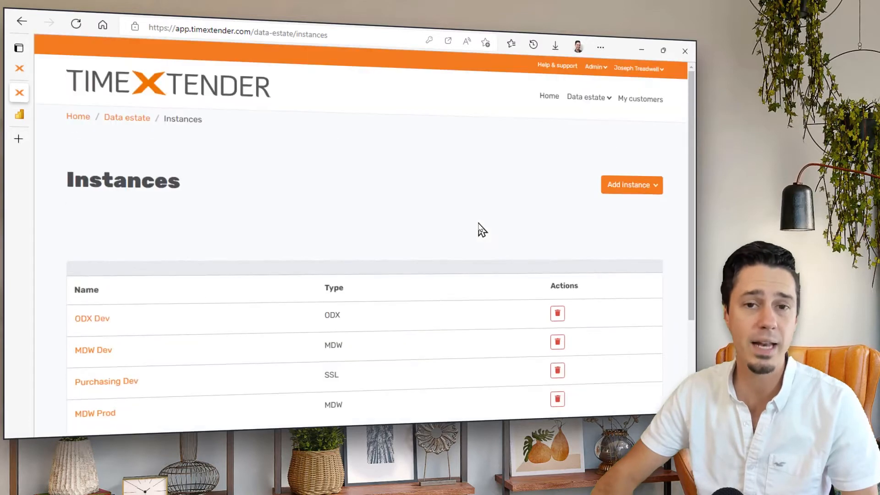
Step: Open the data estate's data sources list and review the existing sources and their providers
left_click(605, 105)
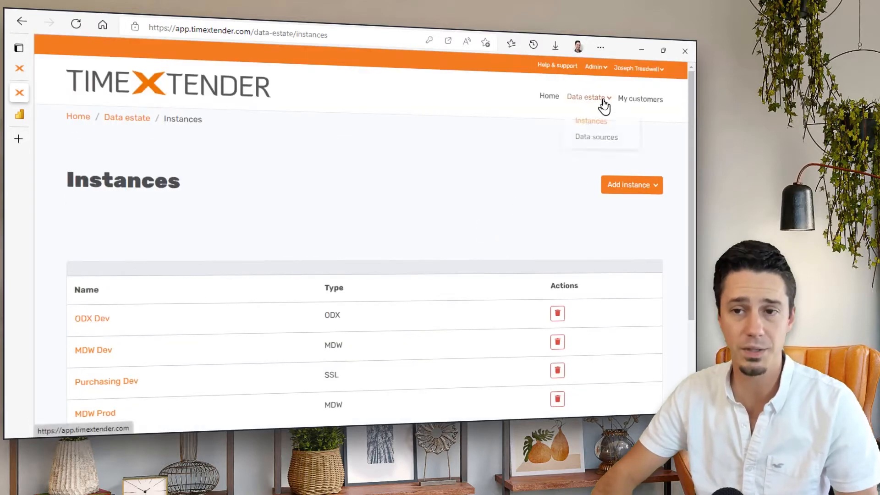
left_click(597, 137)
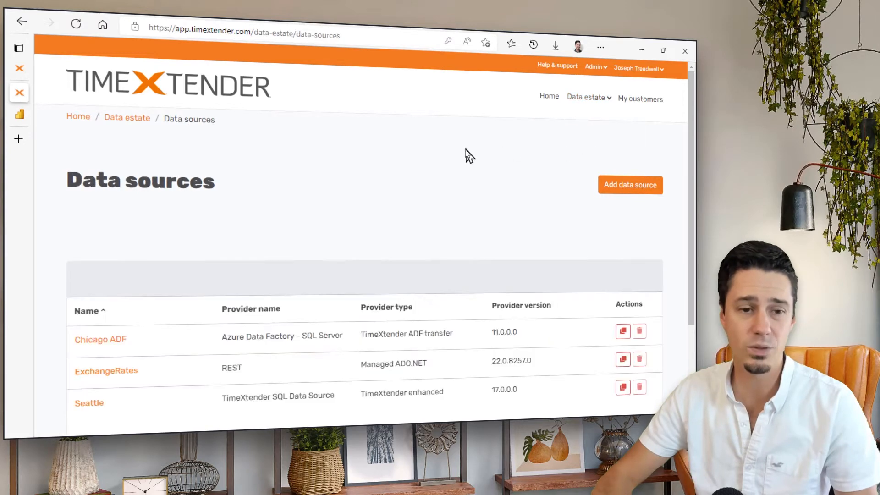
scroll(465, 157, "down", 1)
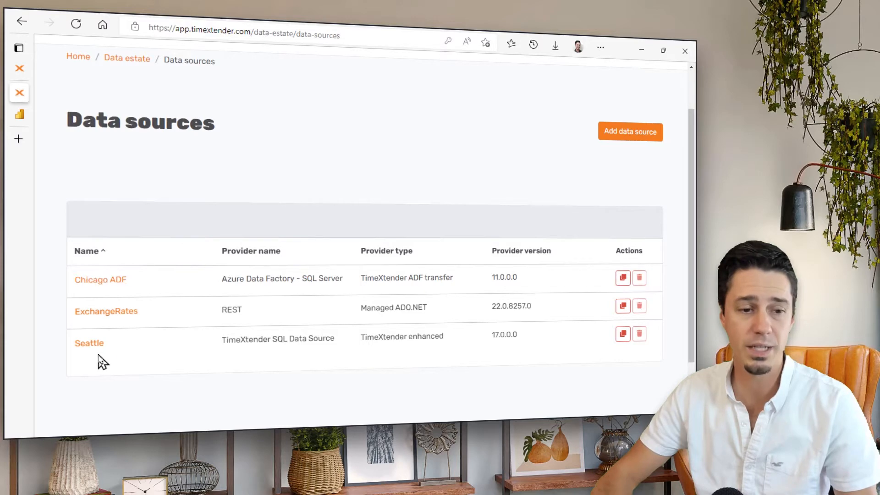
scroll(565, 202, "up", 1)
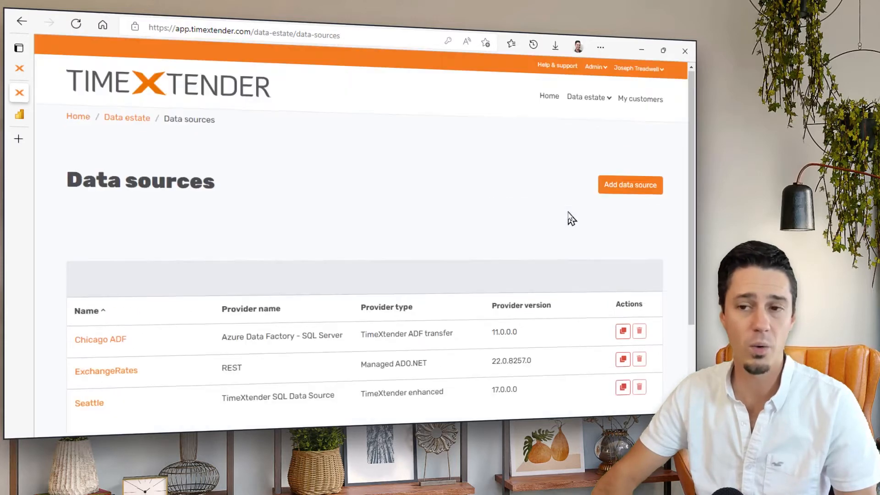
Step: Start a new data source using the TimeXtender SQL Data Source (17.0.0.0) 64bit provider
left_click(631, 195)
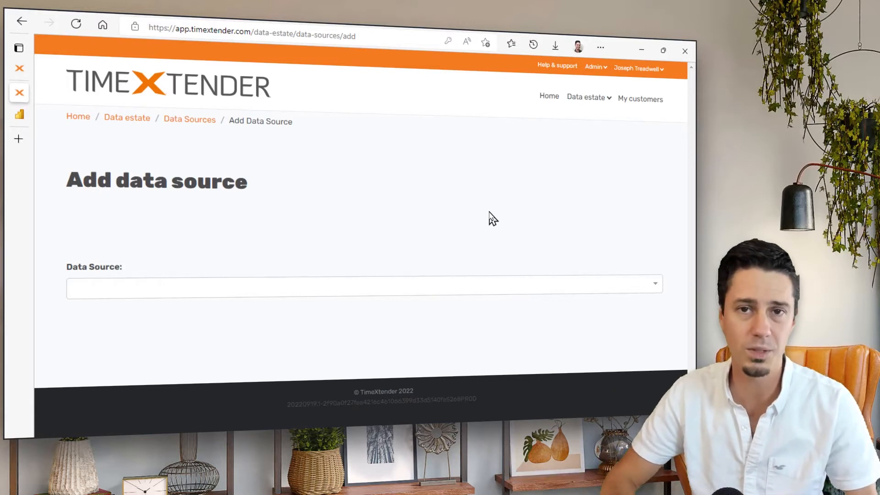
left_click(343, 291)
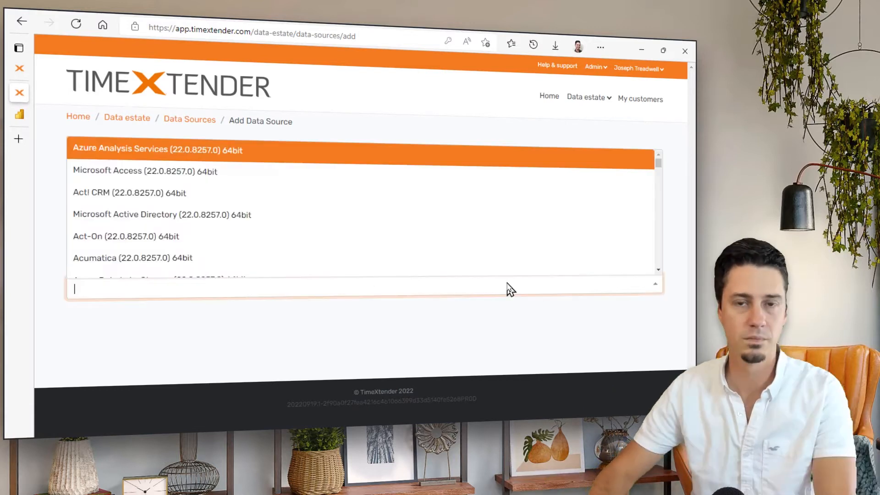
type("T")
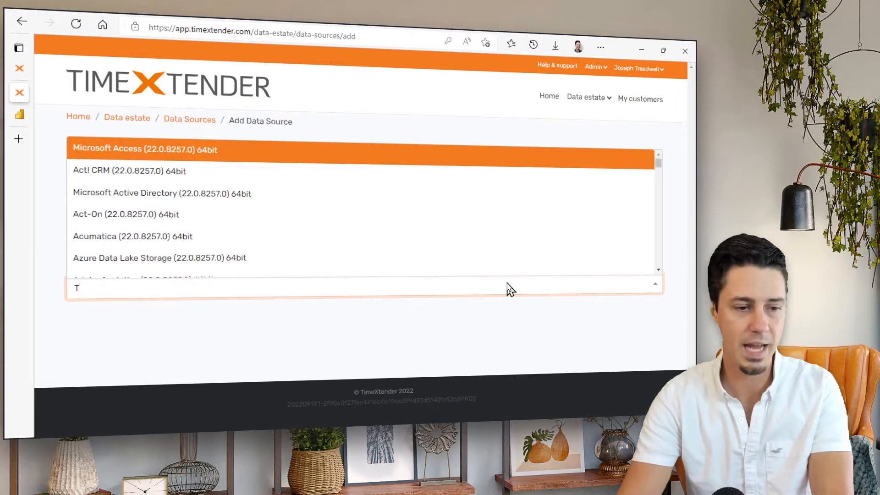
type("imextender SQ")
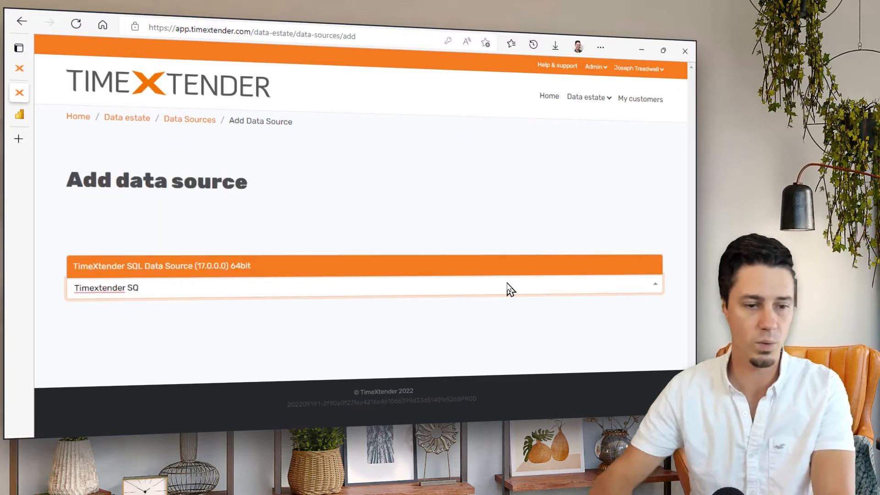
left_click(428, 266)
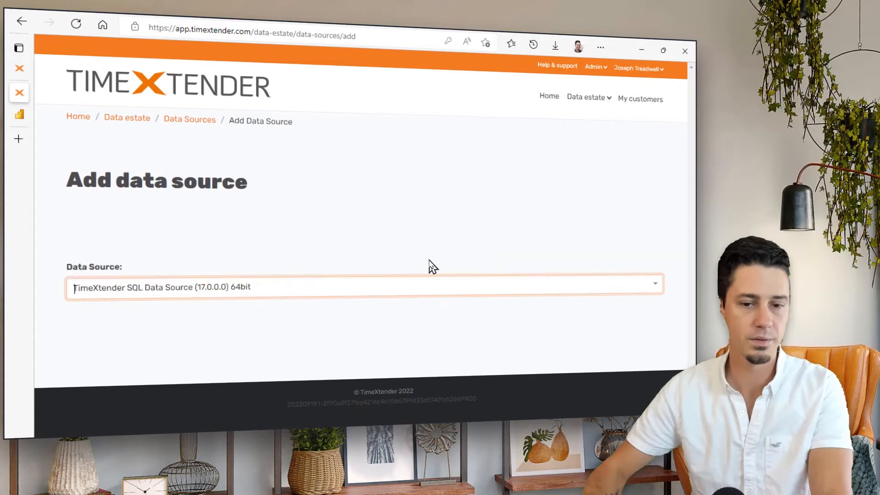
Step: Name the new data source Chicago and describe it as "Chicago ERP Database"
scroll(537, 192, "down", 4)
scroll(538, 192, "down", 1)
left_click(371, 112)
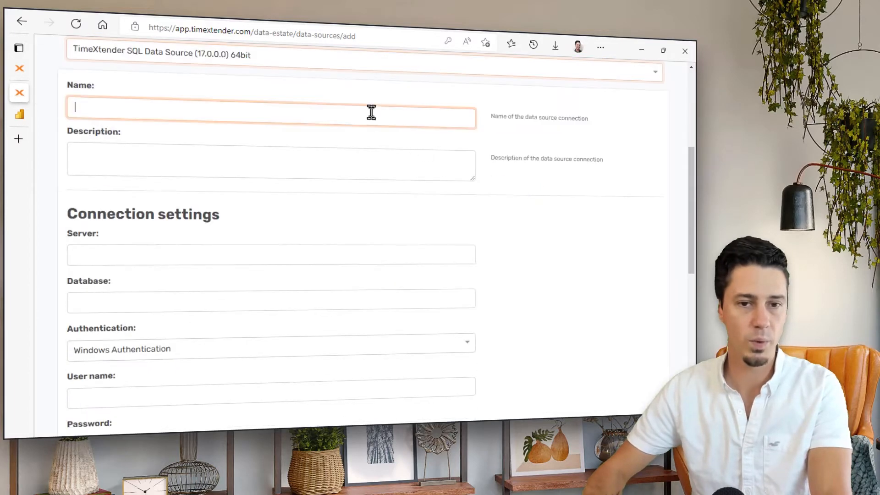
type("C")
key("Tab")
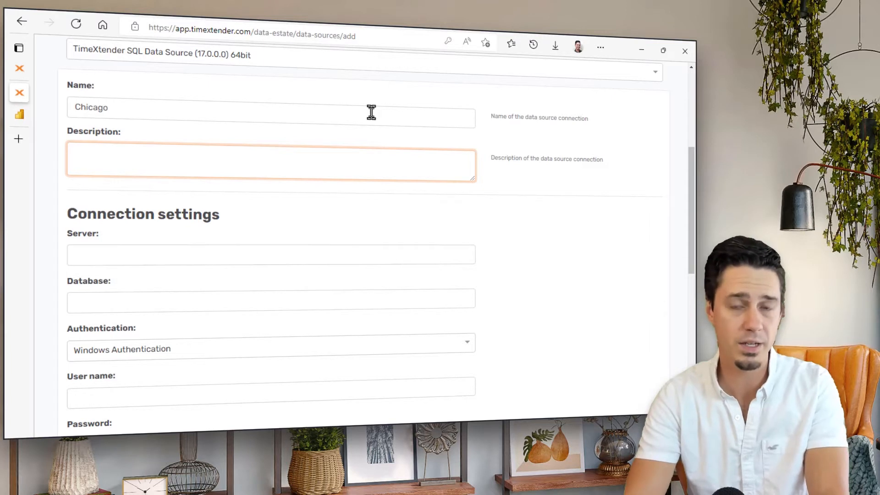
type("Chicago ERP Database")
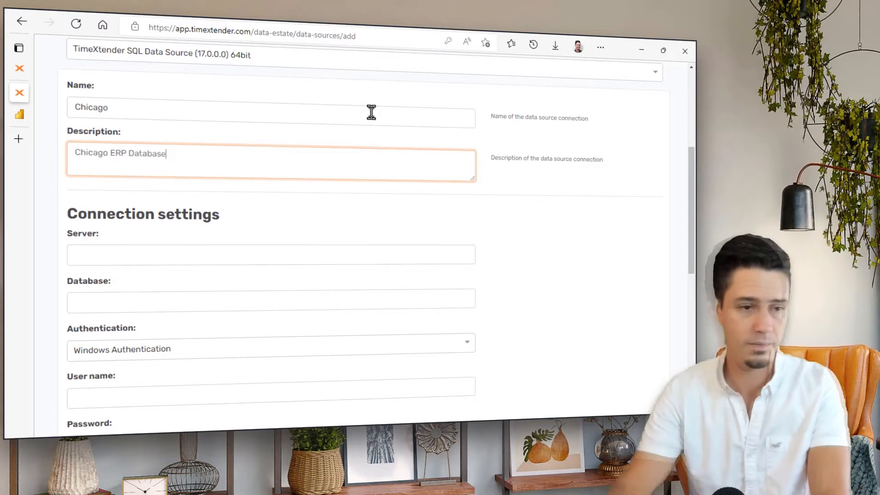
key("Tab")
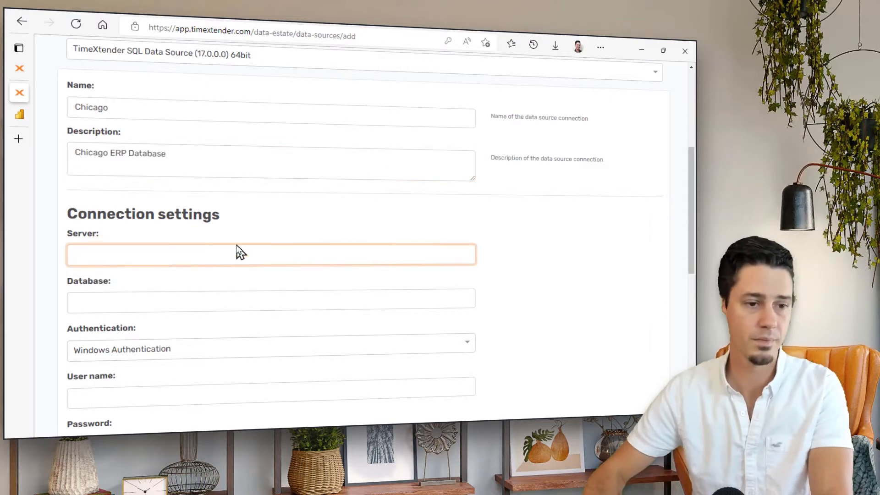
Step: Set the connection to server txtraining.database.windows.net and database AdventureWorks, using SQL Server Authentication with user name txlogin and the account password
scroll(340, 224, "down", 2)
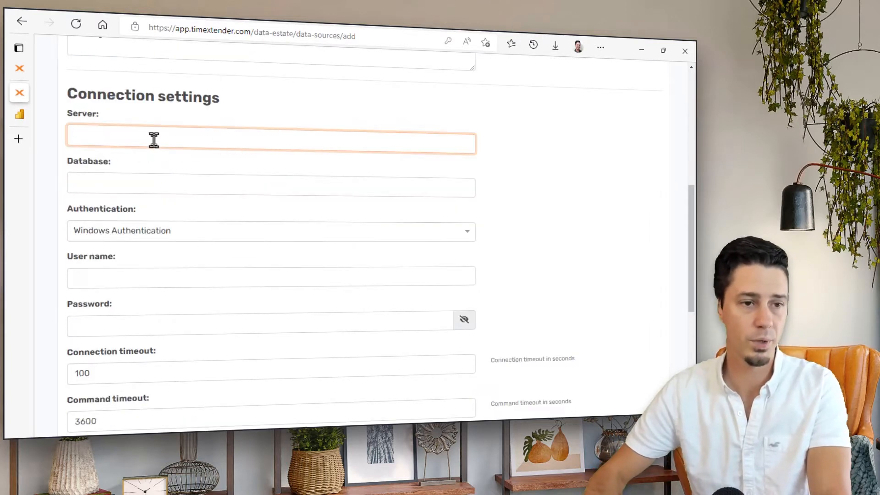
type("txtraining.database.windows.net")
key("Tab")
type("AdventureWorks")
key("Tab")
key("Down")
key("Tab")
type("txlogin")
key("Tab")
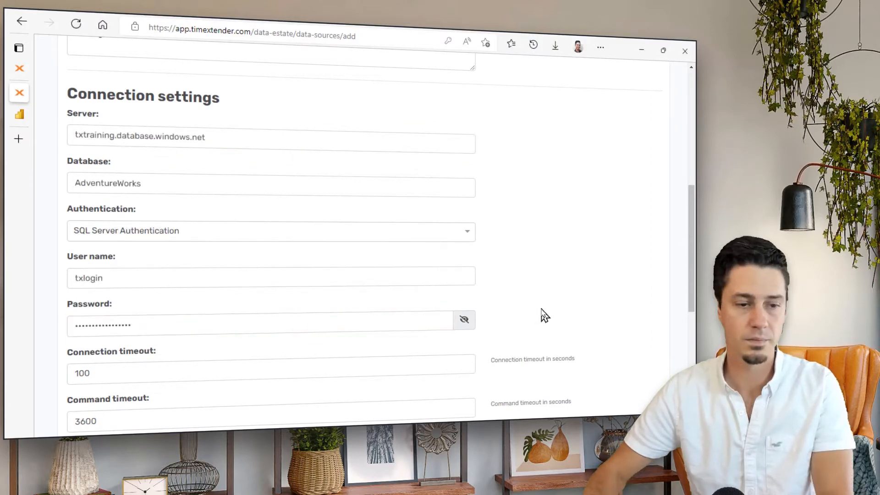
Step: Add the Chicago data source with the remaining connection settings at their defaults and check the data sources list
scroll(542, 310, "down", 3)
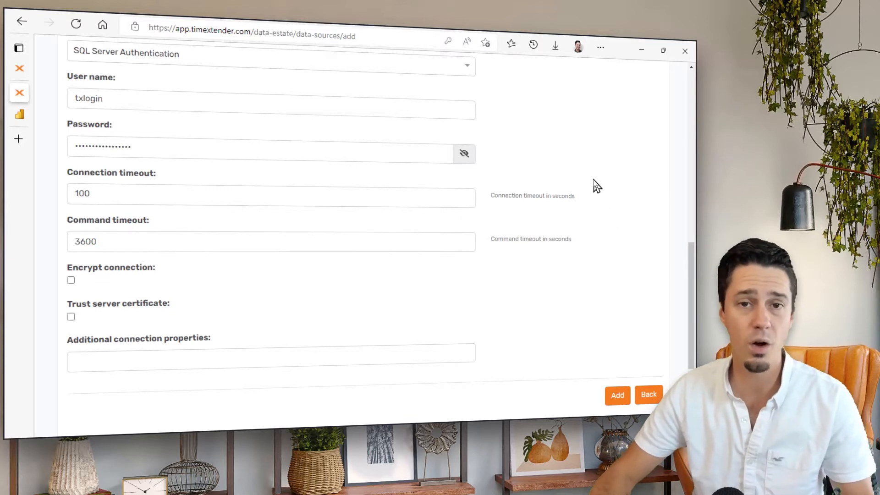
left_click(624, 402)
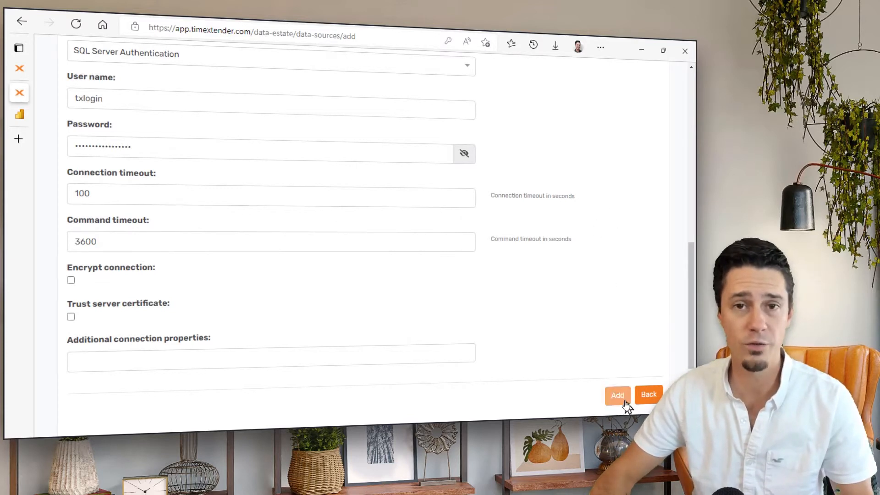
scroll(556, 276, "down", 2)
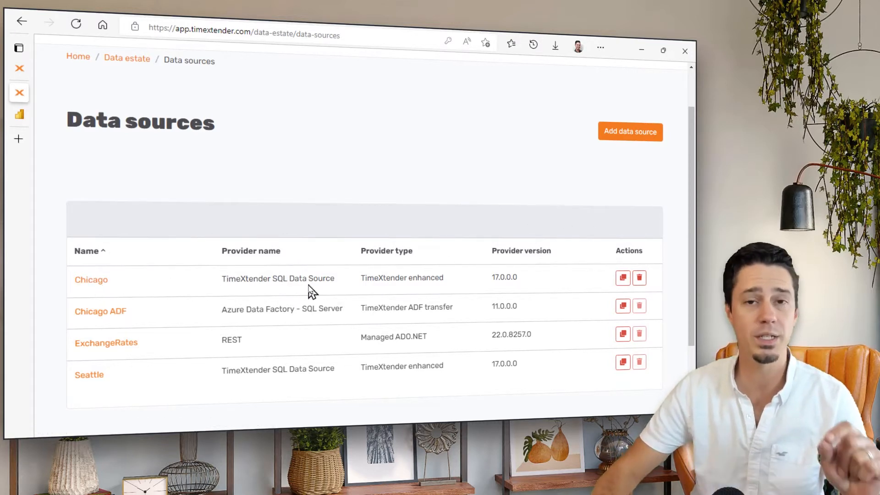
scroll(472, 266, "up", 2)
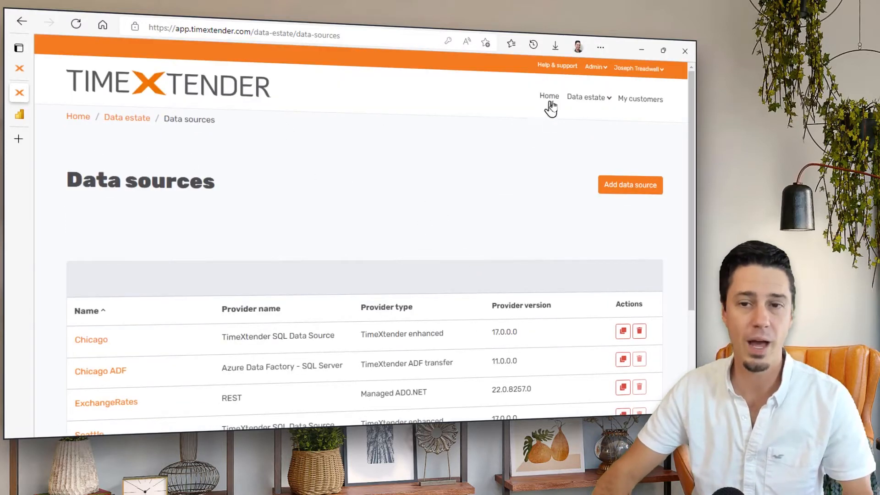
Step: Return to the data estate's instances list and open the details of the ODX Dev instance
left_click(598, 102)
left_click(597, 121)
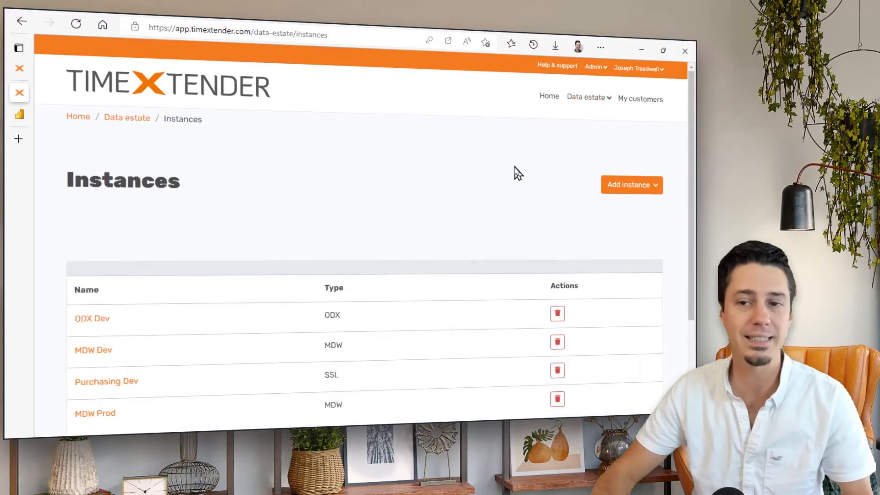
scroll(518, 174, "down", 2)
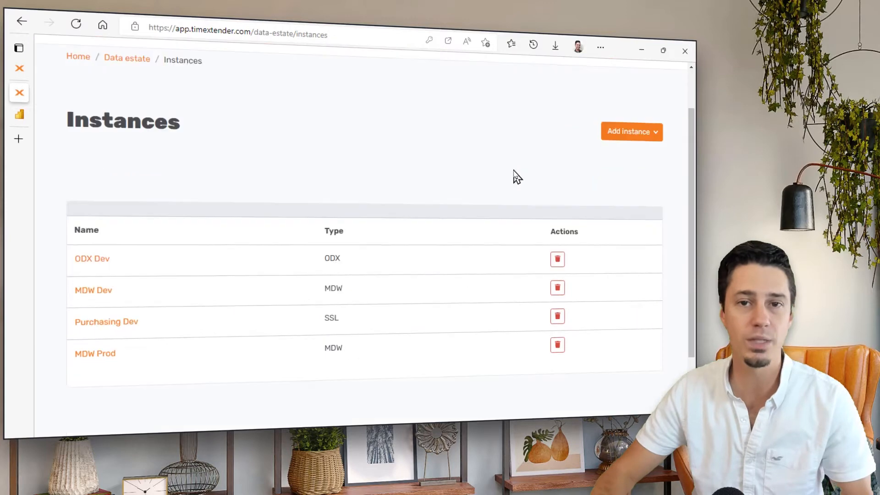
left_click(94, 266)
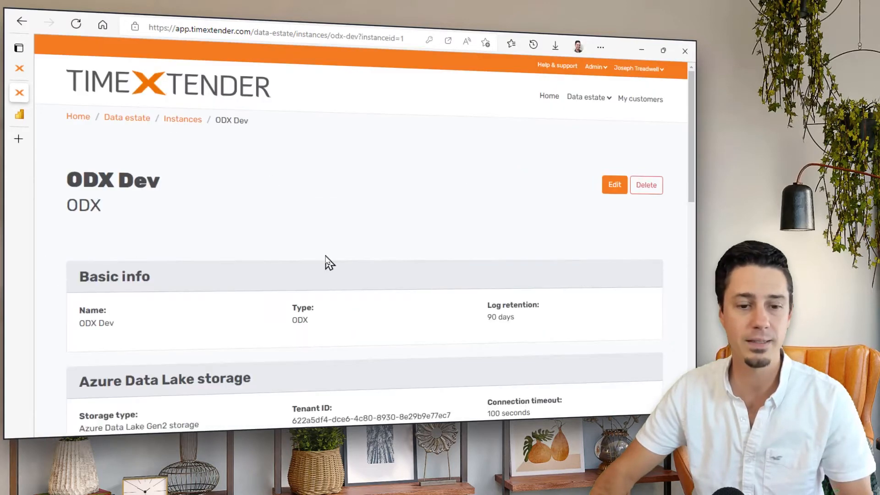
Step: Map the Chicago data source to the ODX Dev instance without a log comment
scroll(468, 247, "down", 10)
scroll(569, 232, "down", 3)
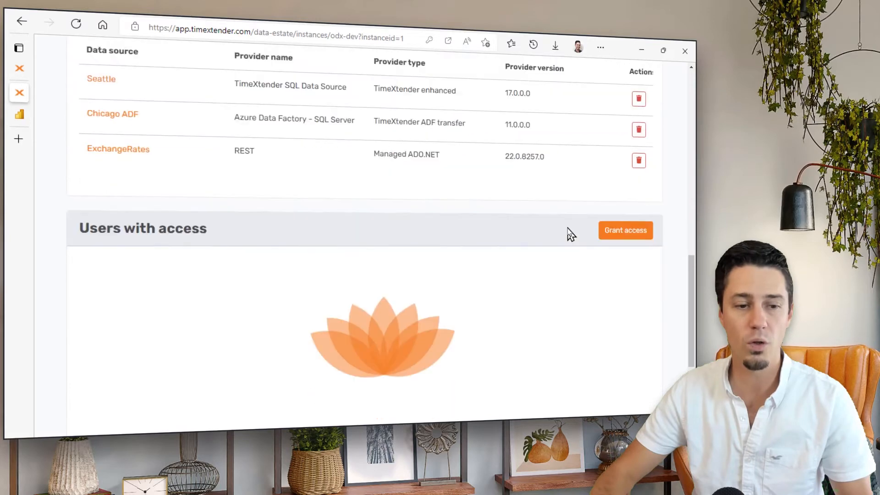
scroll(569, 233, "up", 4)
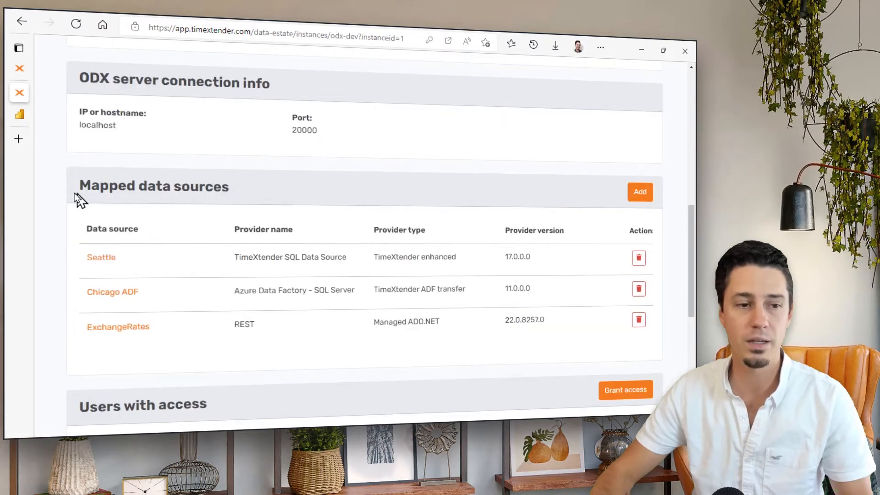
left_click(641, 193)
left_click(481, 140)
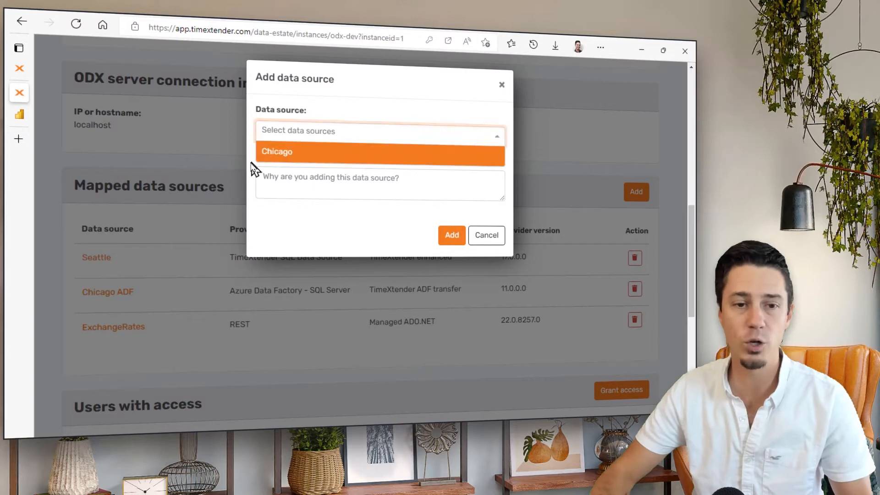
left_click(277, 152)
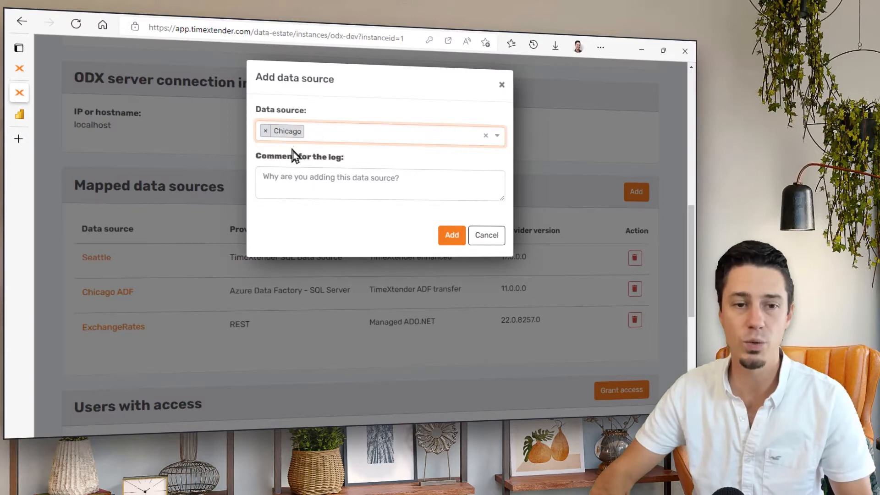
left_click(447, 238)
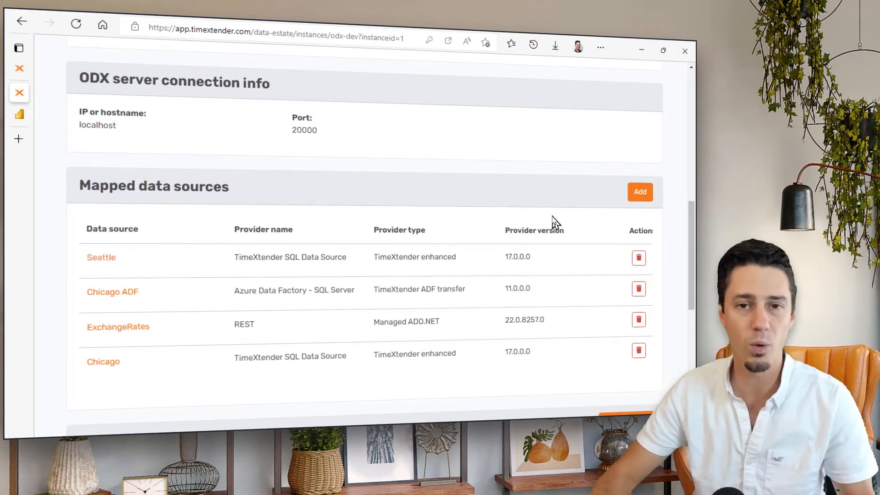
scroll(555, 223, "up", 5)
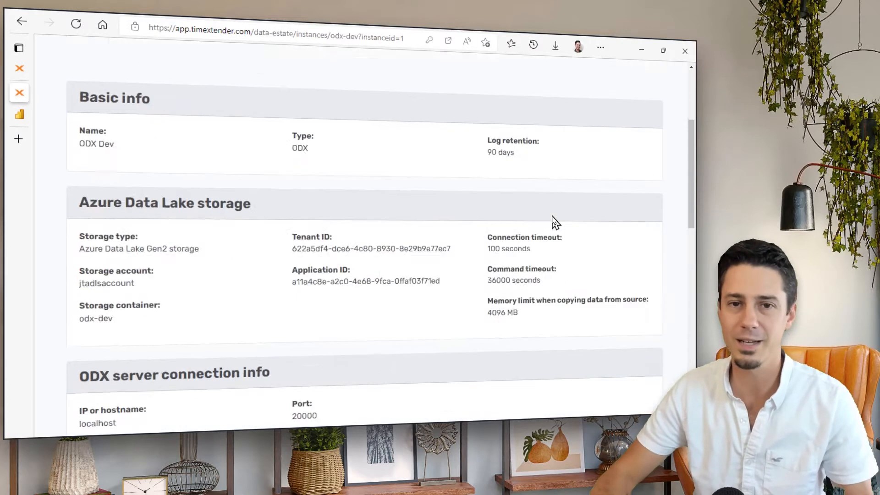
Step: Start adding a portal user with first name User, last name 1 and the user's e-mail address, leaving the phone empty
key("alt+Left")
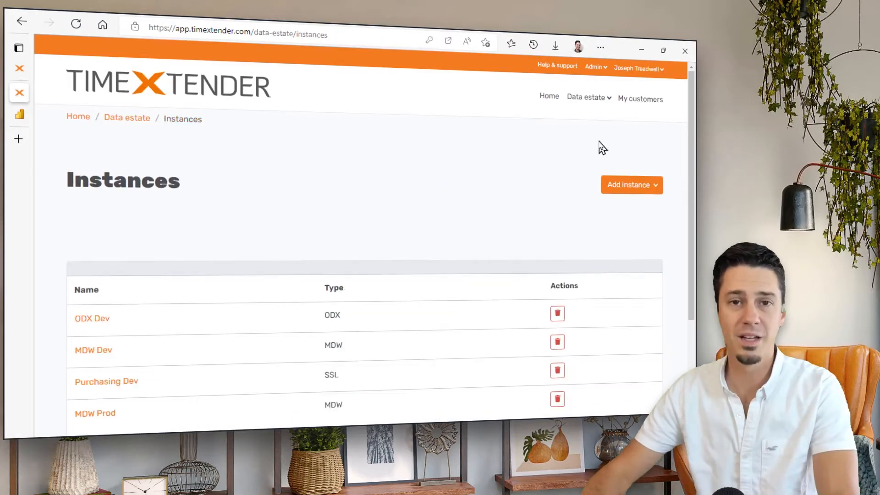
left_click(596, 68)
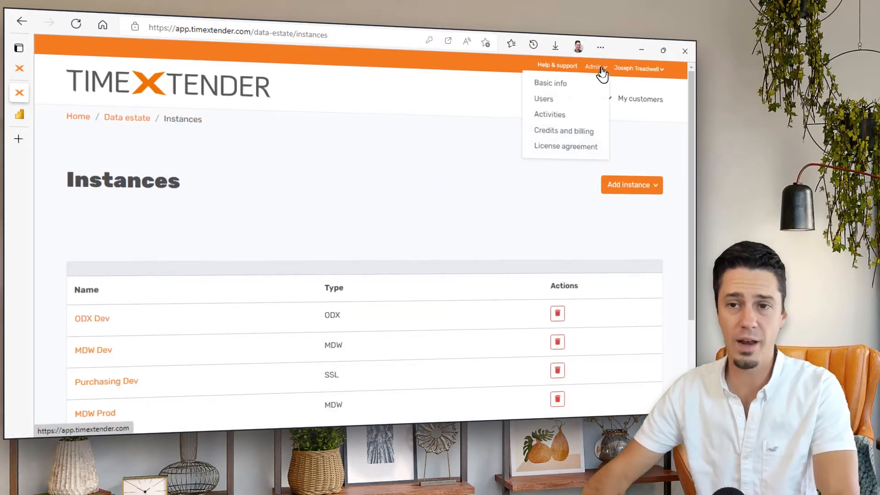
left_click(544, 99)
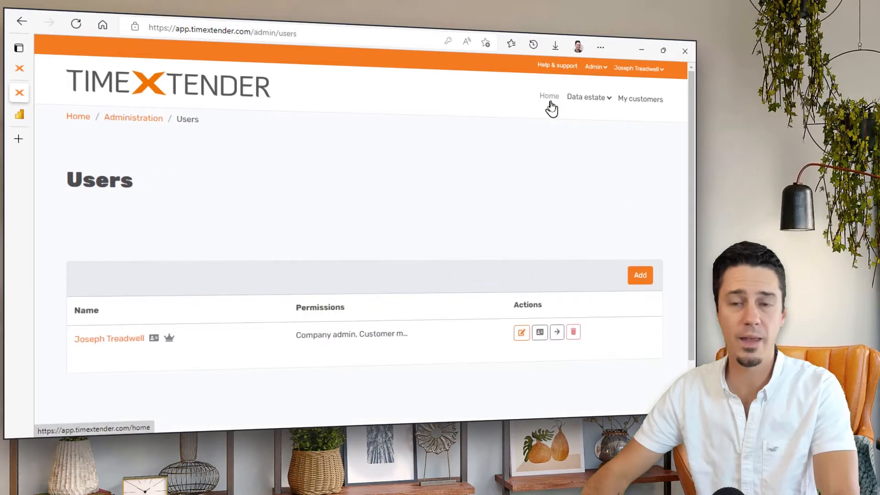
left_click(642, 277)
left_click(295, 130)
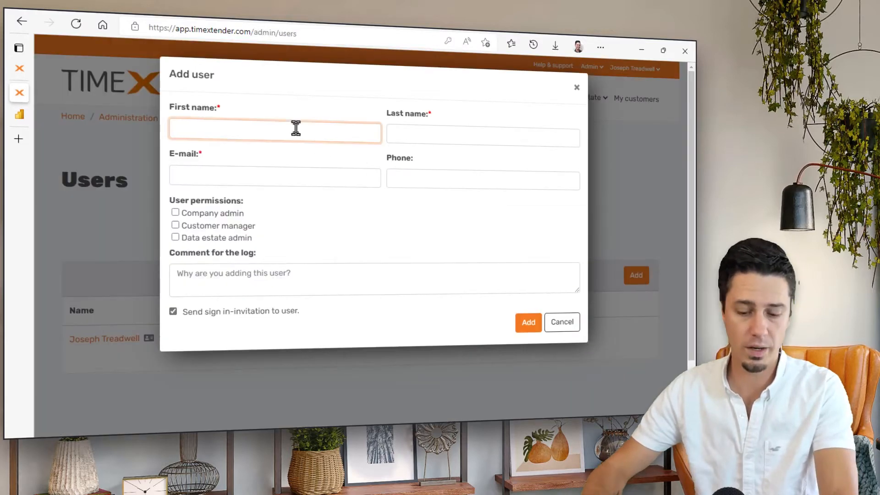
type("User")
key("Tab")
type("1")
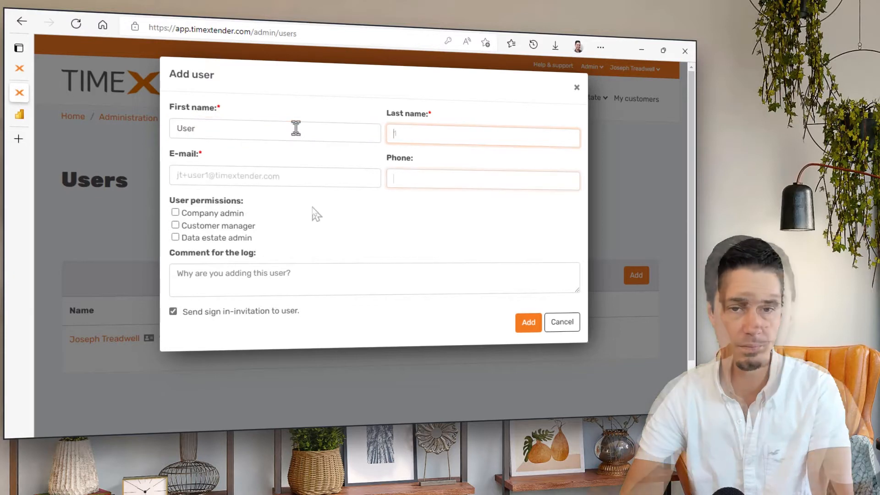
key("Tab")
key("Tab")
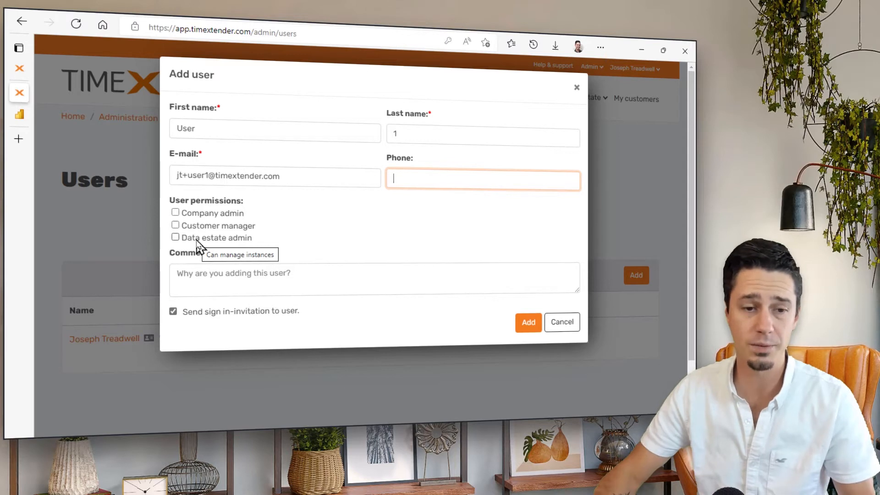
Step: Give the new user the Company admin, Customer manager and Data estate admin permissions, add the account and check the users list
left_click(176, 212)
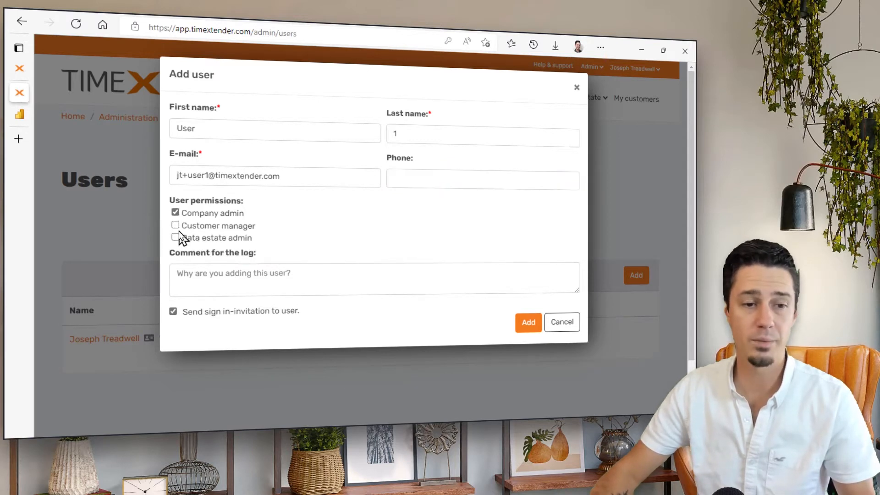
left_click(175, 225)
left_click(175, 237)
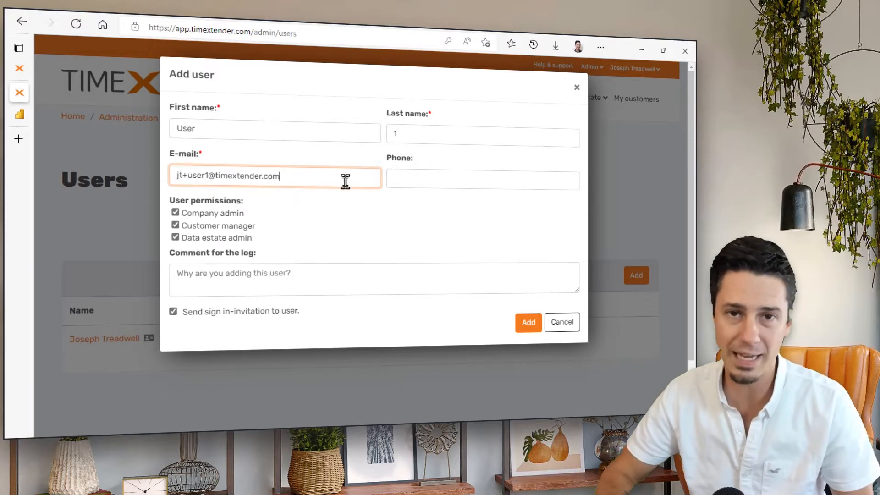
left_click(532, 325)
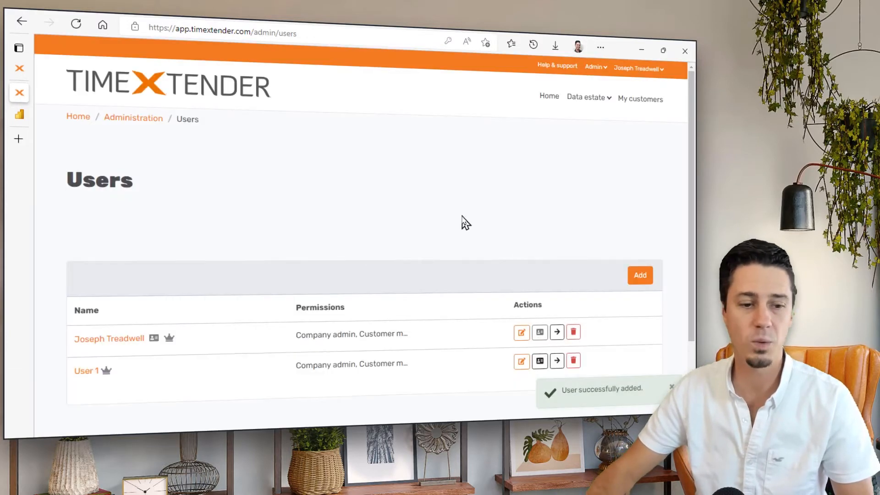
scroll(463, 222, "down", 2)
scroll(539, 196, "up", 2)
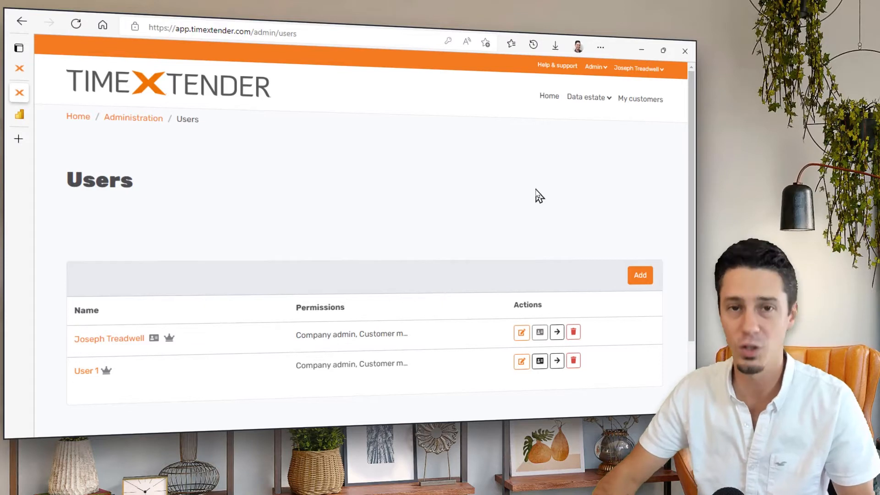
Step: Open the MDW Dev instance from the data estate's instances and grant User 1 access to it
left_click(592, 98)
left_click(592, 122)
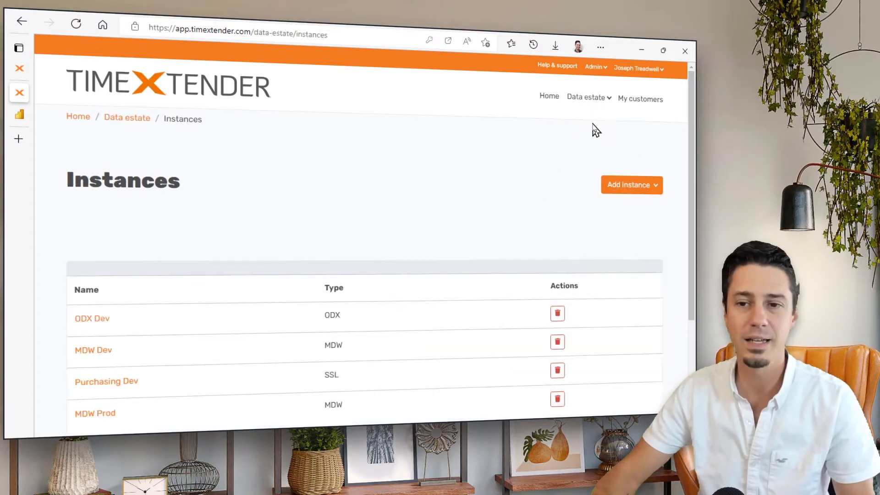
scroll(485, 154, "down", 2)
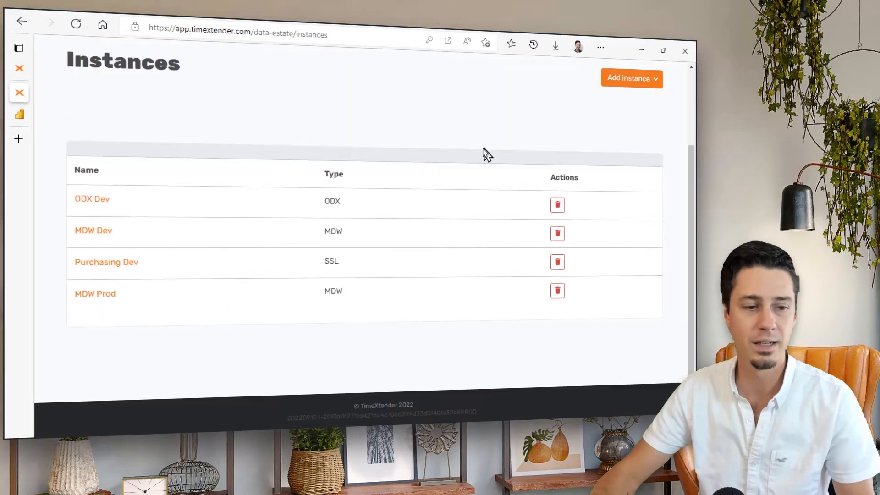
left_click(93, 230)
scroll(468, 205, "down", 10)
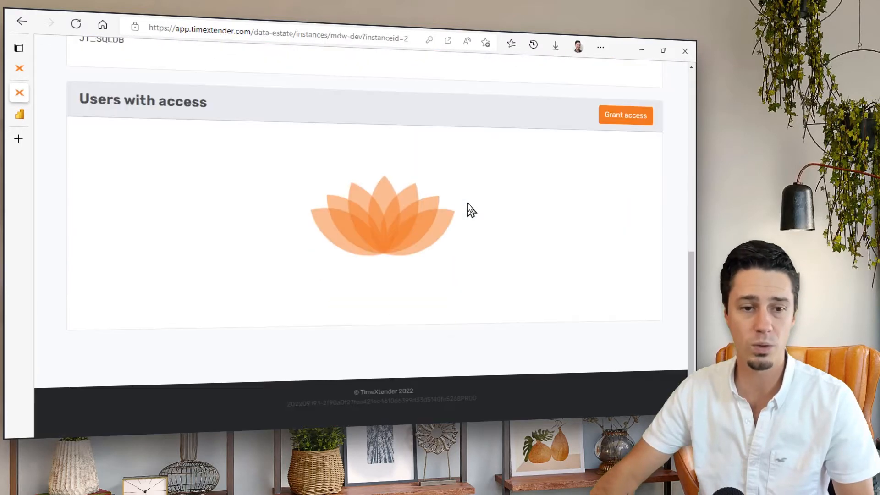
left_click(626, 120)
left_click(490, 137)
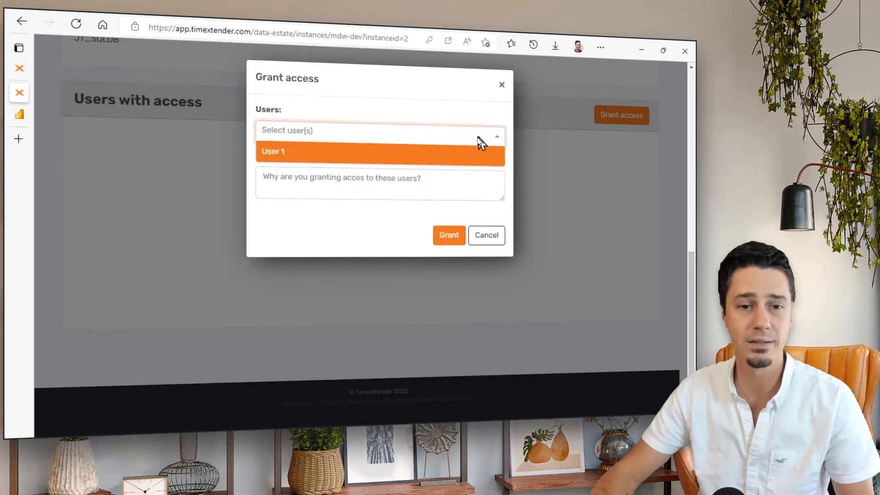
left_click(297, 156)
left_click(455, 236)
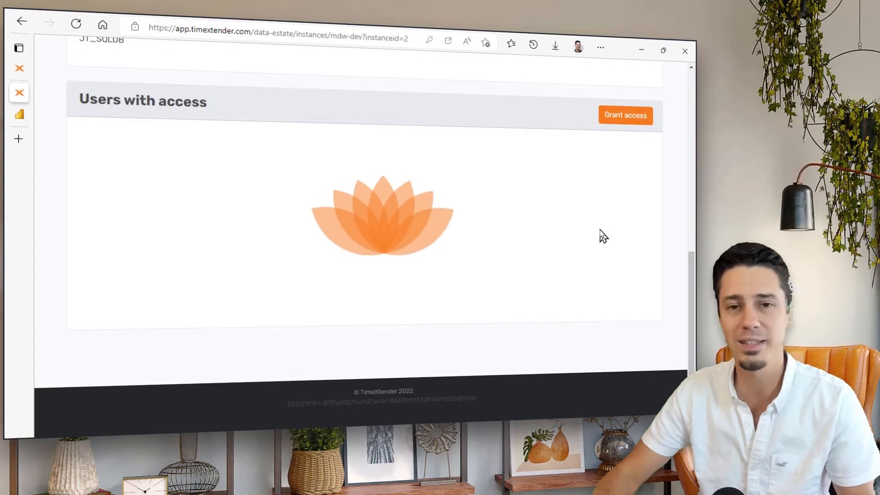
Step: Switch to the TimeXtender desktop application, sign in with the account credentials and open the ODX Dev instance
left_click(642, 51)
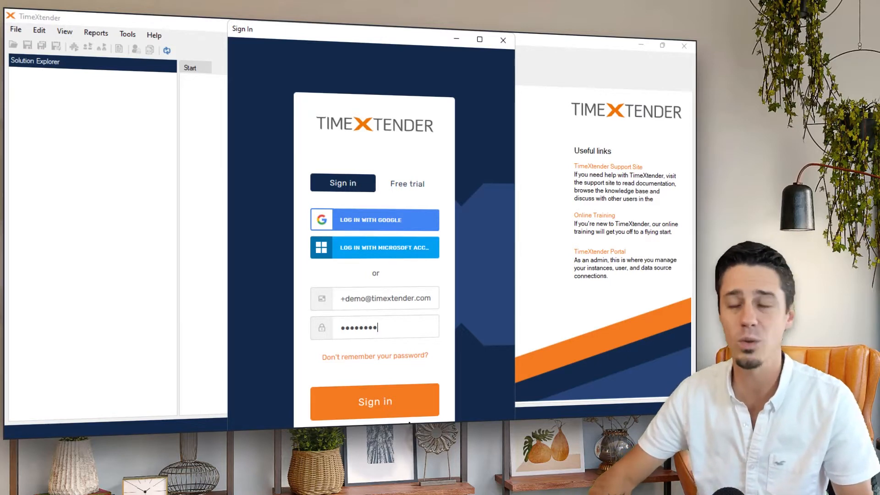
left_click(389, 405)
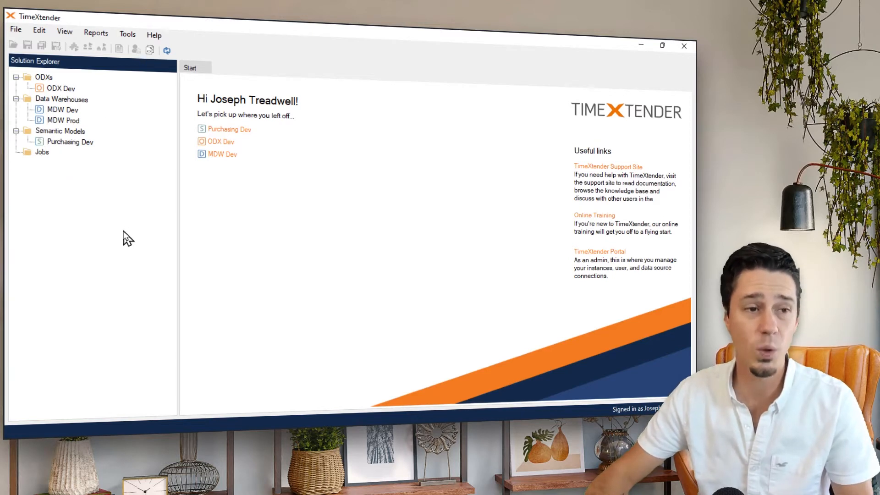
double_click(53, 89)
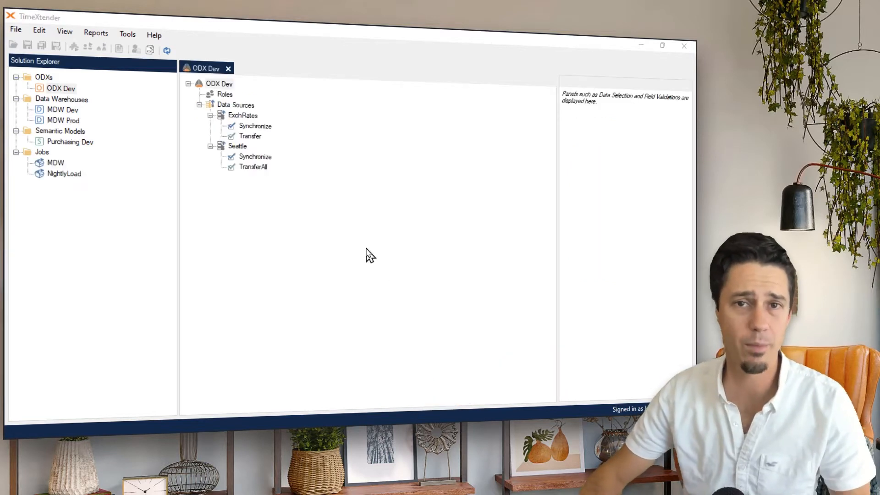
Step: Test the storage connection in the ODX Dev instance's settings and close the dialogs
right_click(54, 90)
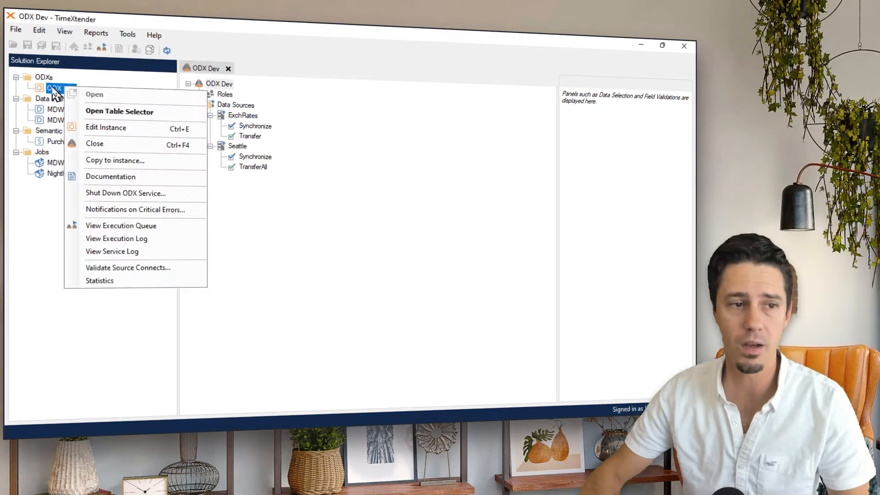
left_click(108, 128)
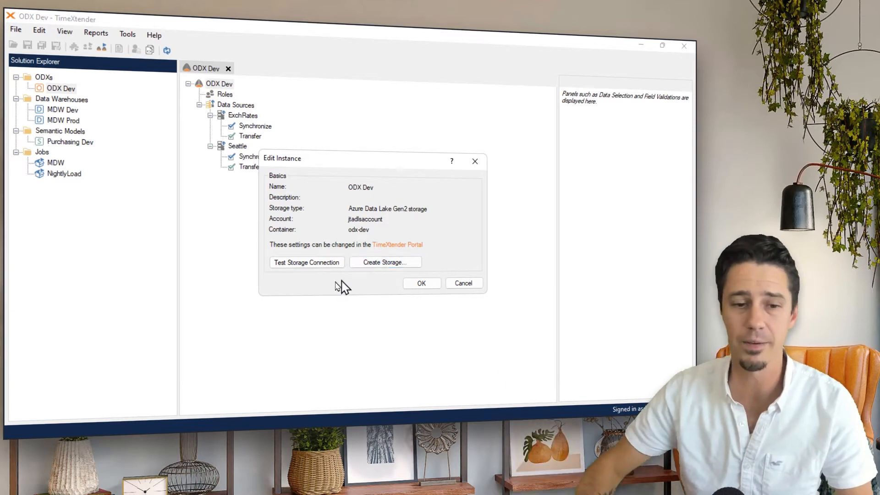
left_click(297, 264)
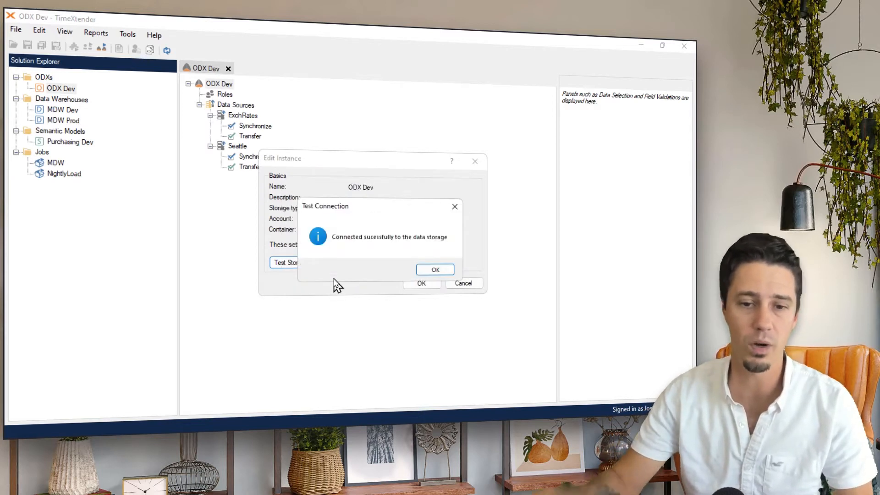
left_click(438, 271)
left_click(435, 284)
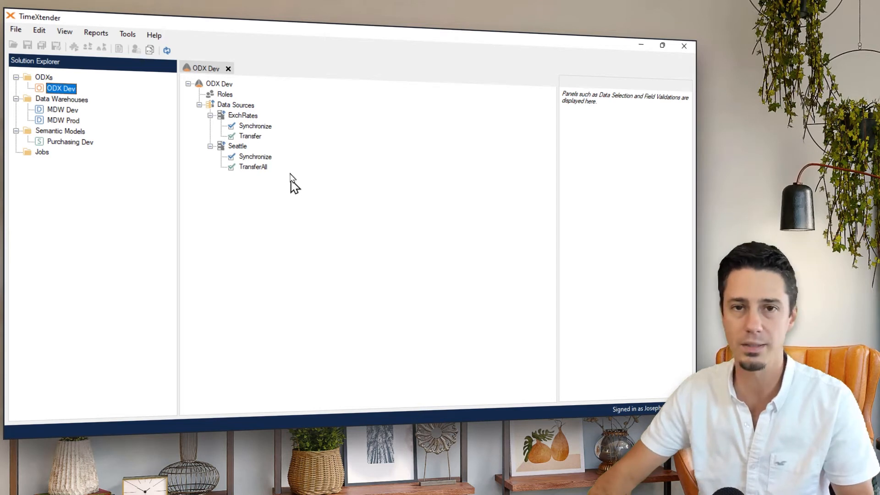
Step: Start adding a data source named Chicago to ODX Dev, using the Chicago connection described as Chicago ERP Database
right_click(250, 108)
left_click(308, 117)
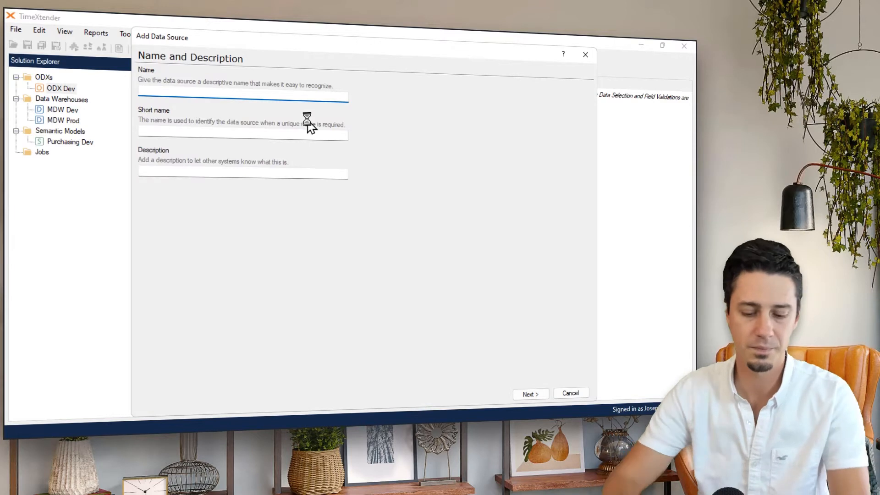
type("Chicago")
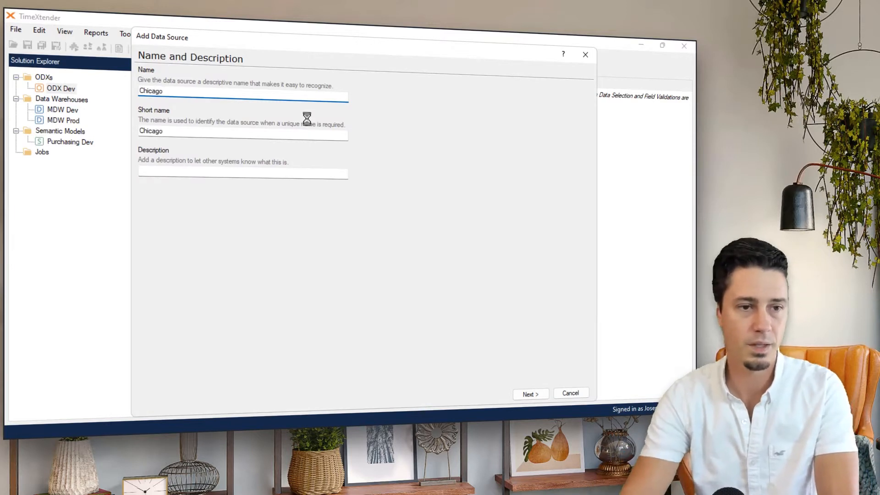
left_click(531, 394)
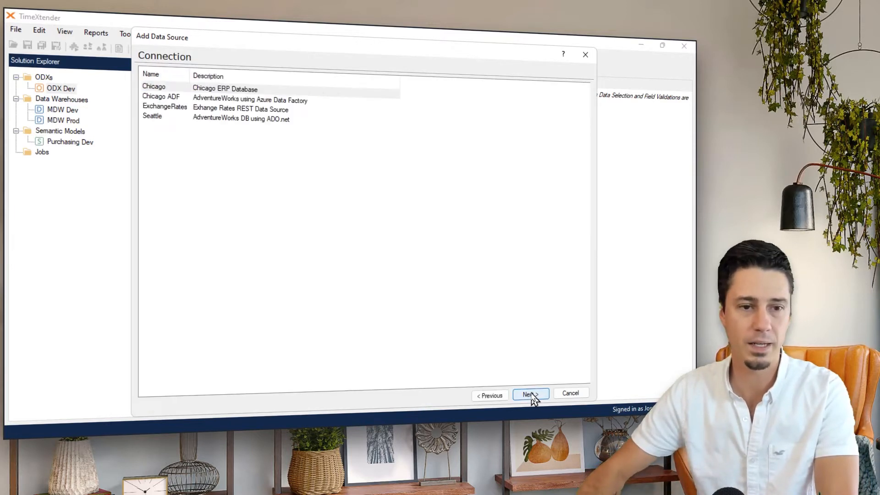
left_click(164, 89)
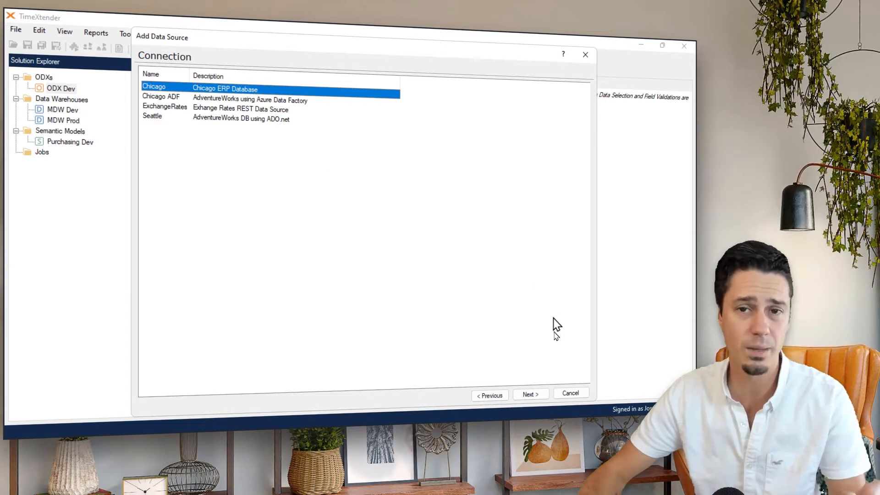
left_click(529, 395)
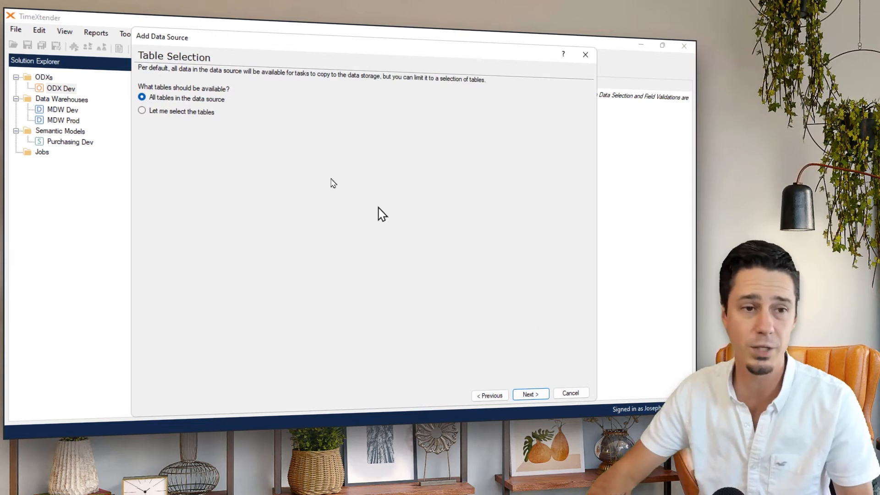
Step: Choose to select tables manually and include the needed Sales, Purchasing, Production and Person tables, such as SalesOrderHeader, SalesOrderDetail, PurchaseOrderHeader, Vendor and Product
left_click(145, 111)
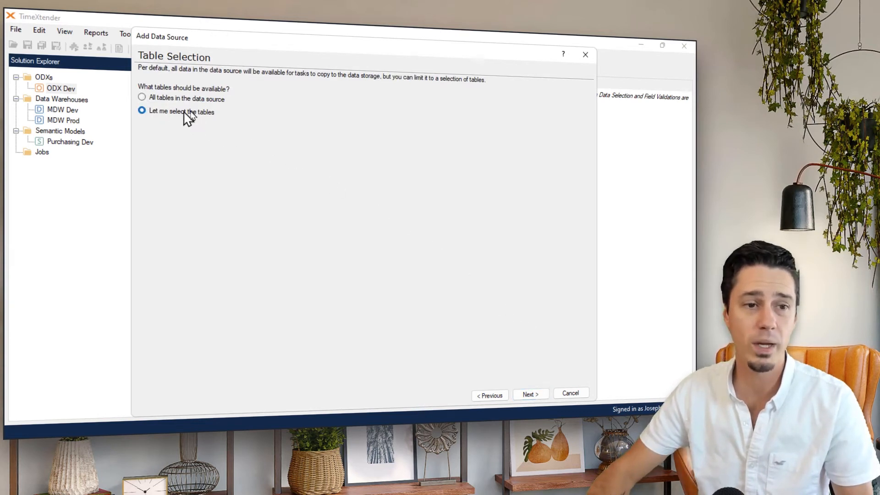
left_click(532, 395)
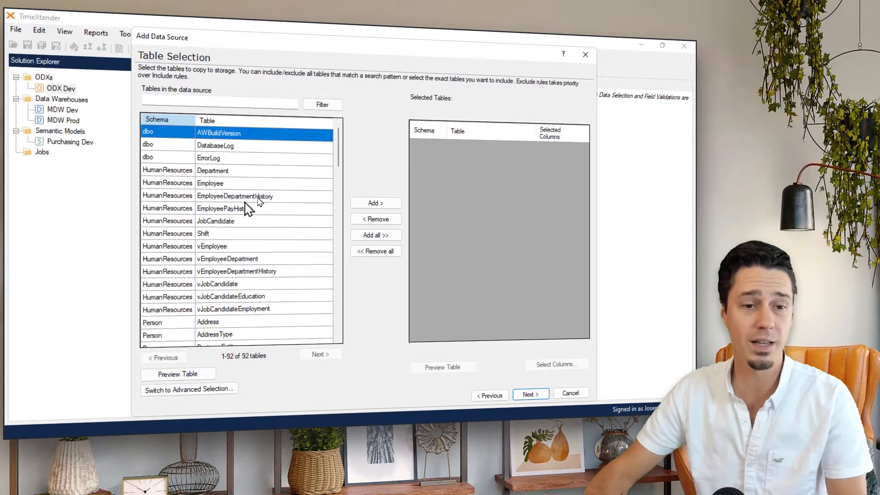
left_click(228, 170)
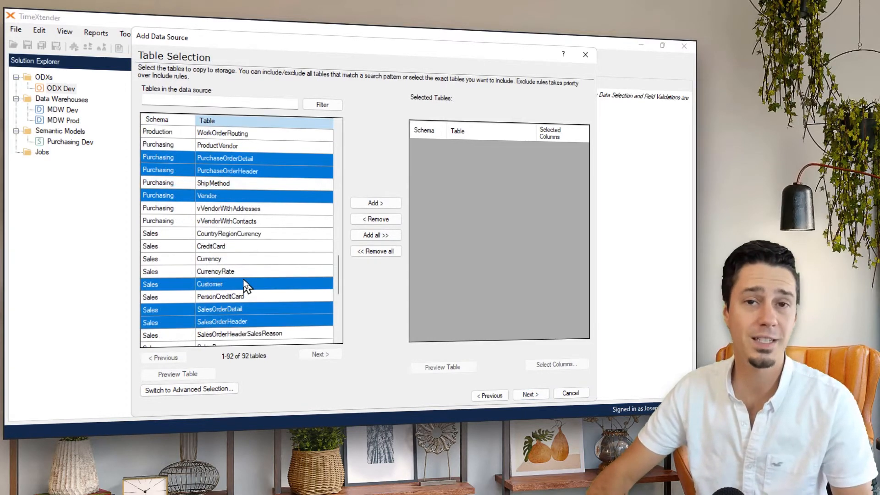
left_click(374, 203)
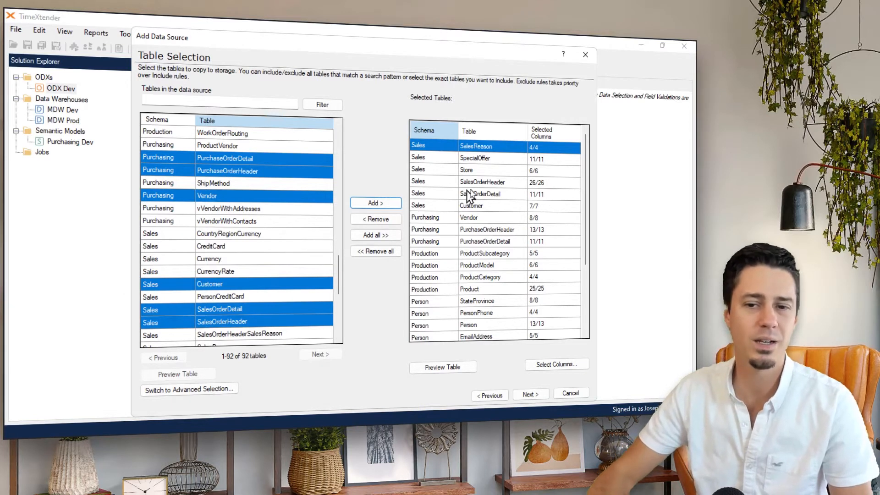
Step: Open the column selection for the Sales.SalesOrderHeader table and exclude all of its columns
left_click(550, 183)
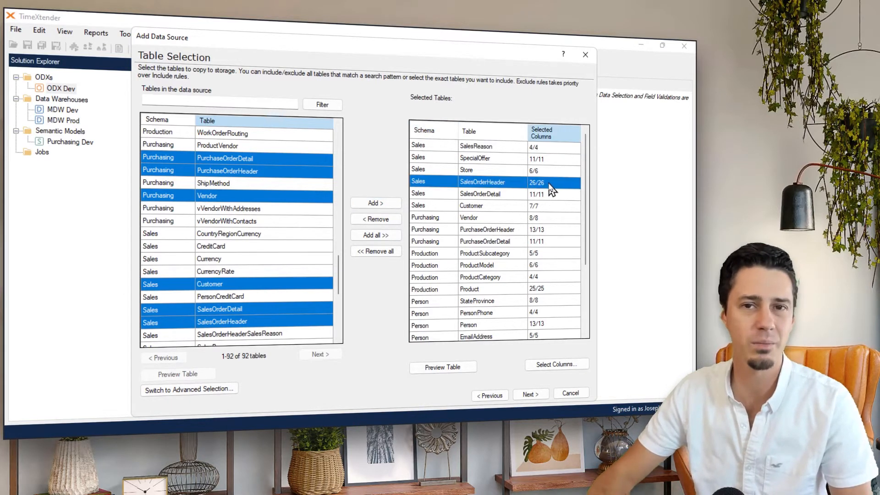
left_click(557, 365)
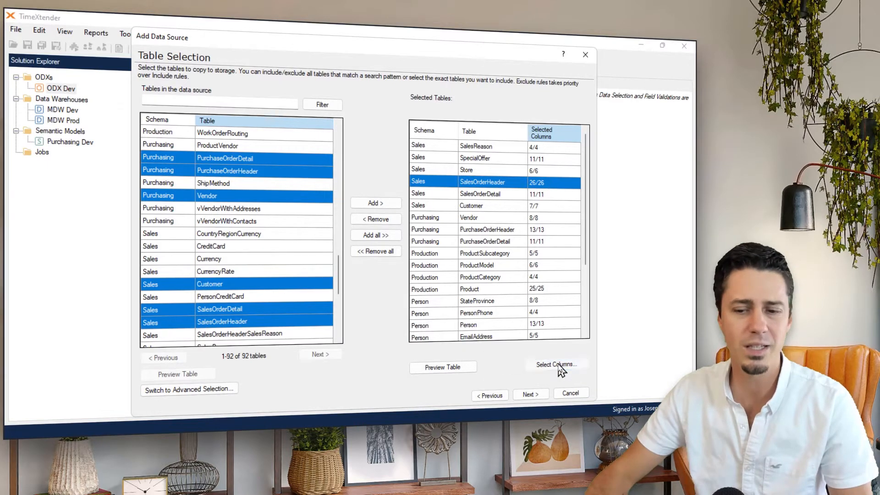
left_click(359, 234)
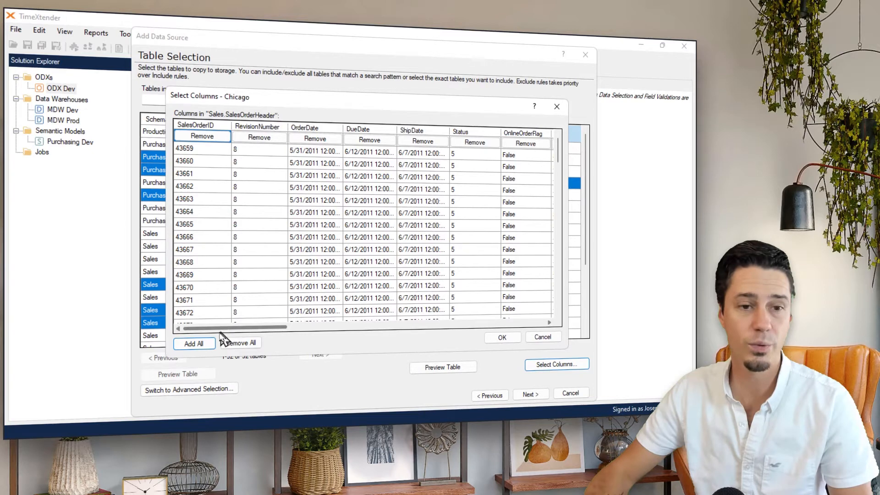
left_click(240, 342)
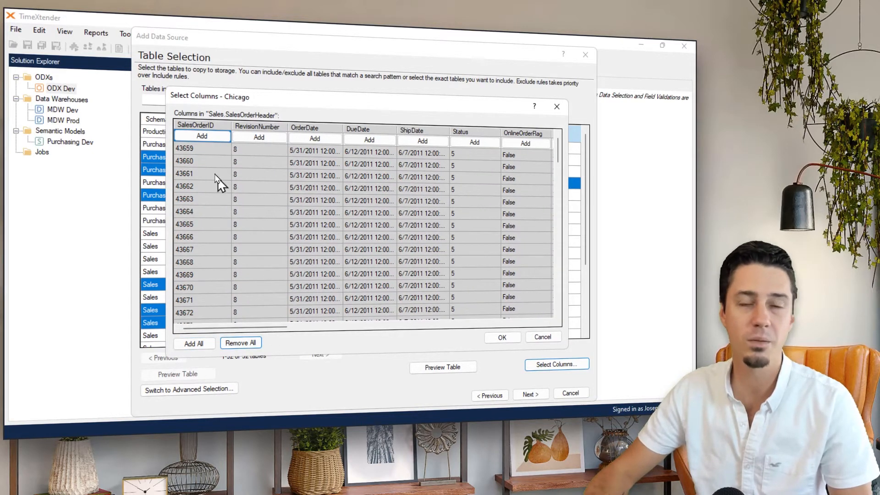
Step: Include only the needed SalesOrderHeader columns, such as SalesOrderID, OrderDate, DueDate, ShipDate, Status, SubTotal, TaxAmt, Freight, TotalDue and ModifiedDate, and confirm the selection
left_click(201, 137)
left_click(313, 139)
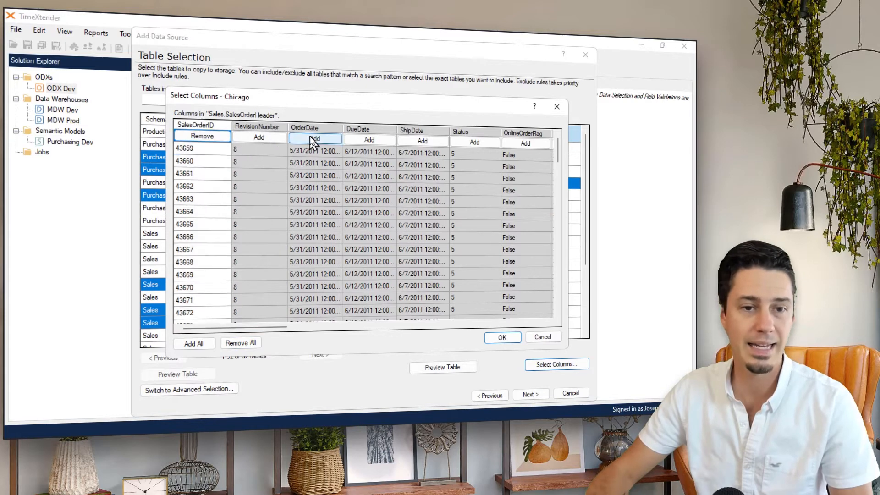
left_click(381, 141)
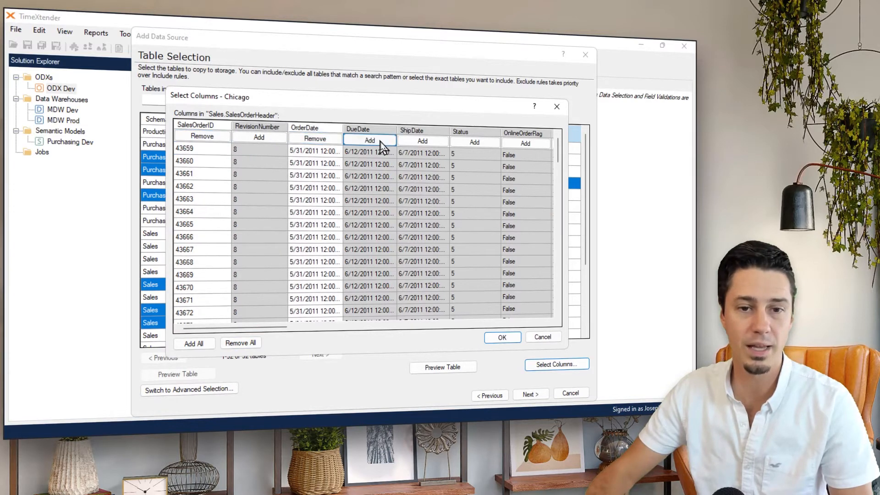
left_click(421, 141)
left_click(477, 143)
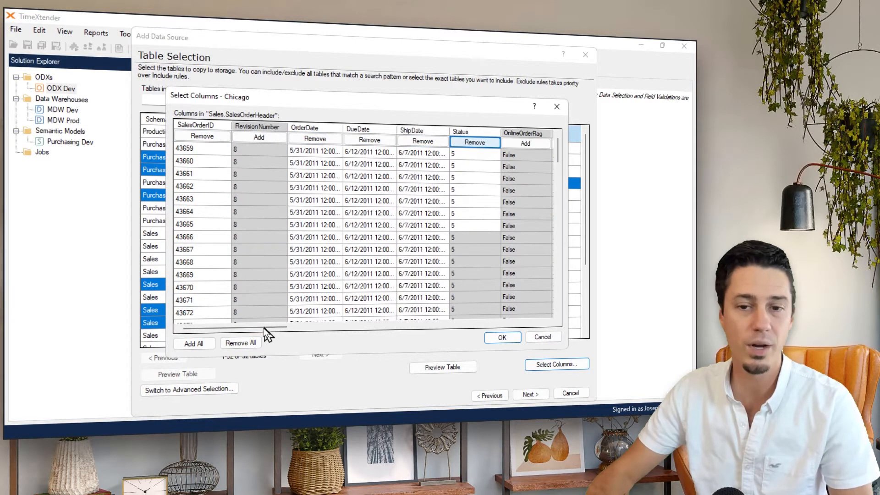
left_click_drag(265, 328, 504, 328)
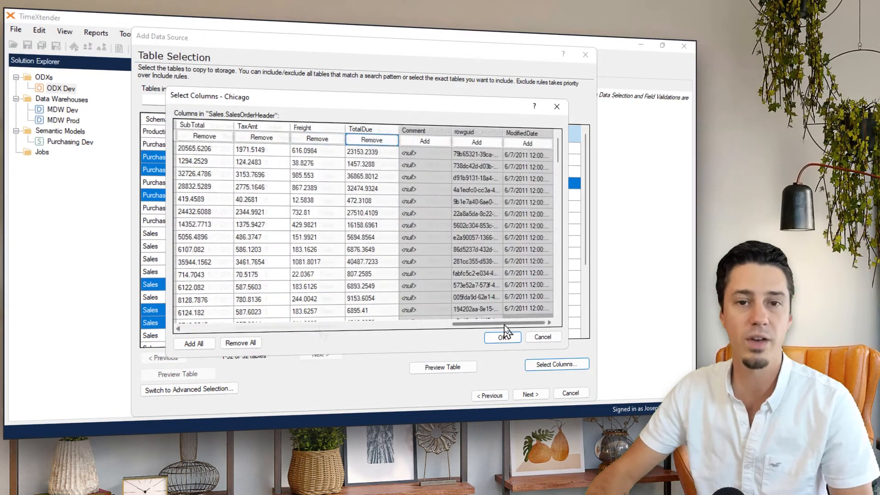
left_click(527, 143)
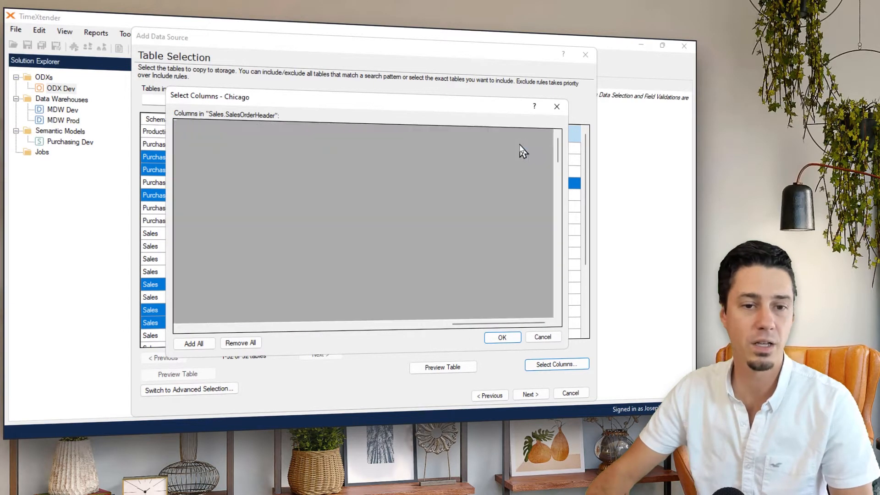
left_click(516, 339)
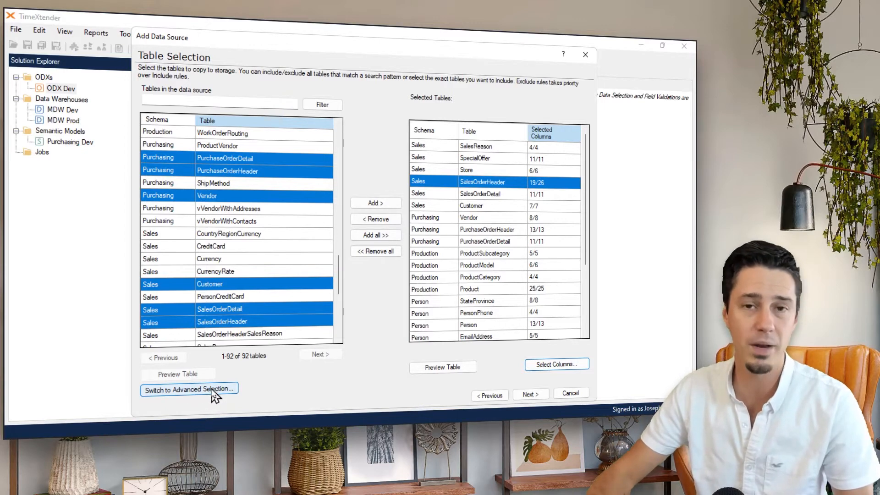
Step: Finish adding the Chicago data source and create a transfer task named TransferAll covering all tables in the data source
left_click(530, 394)
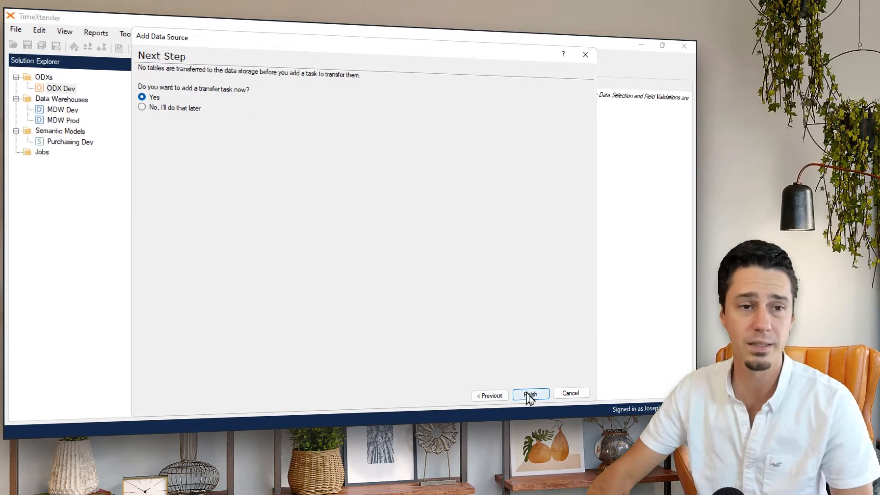
left_click(542, 398)
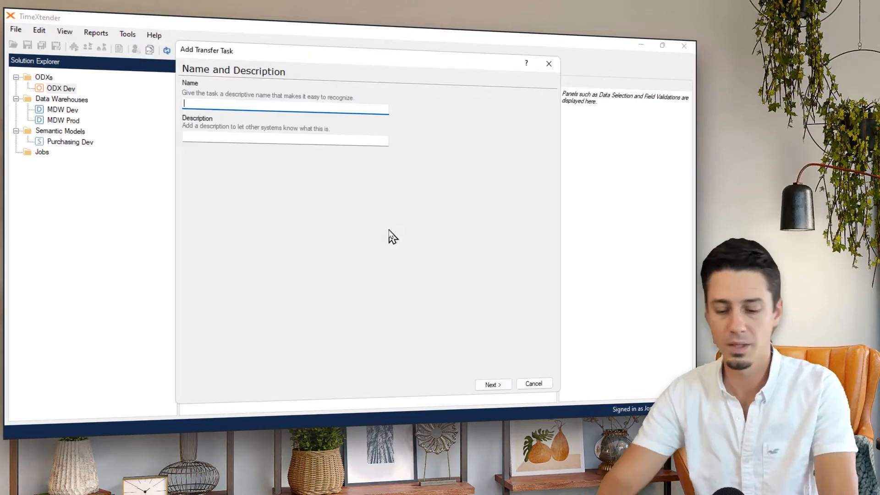
type("Transfer")
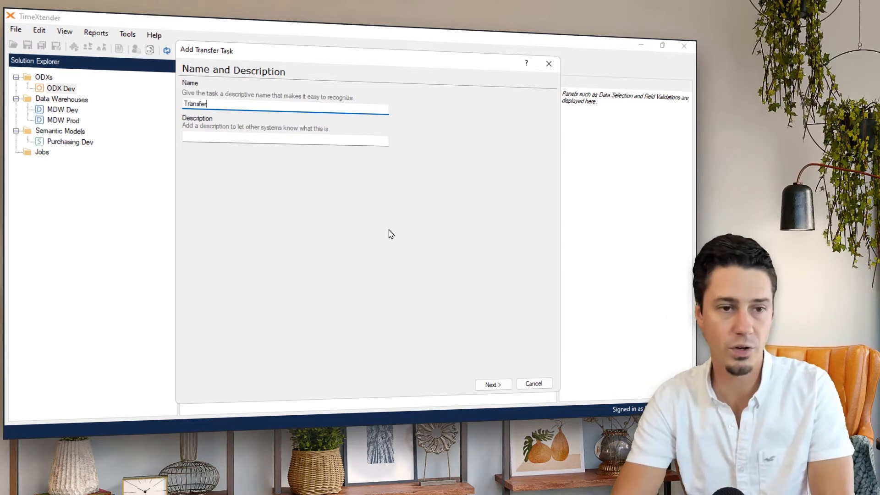
type("ALl")
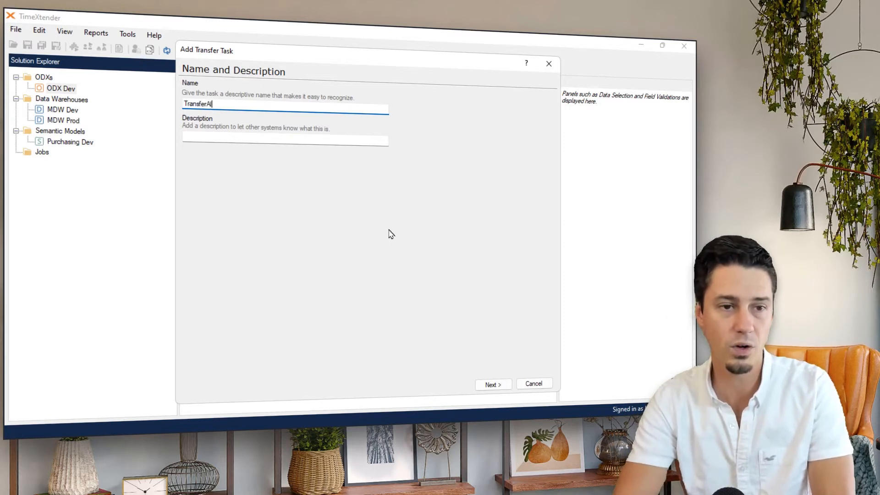
left_click(505, 386)
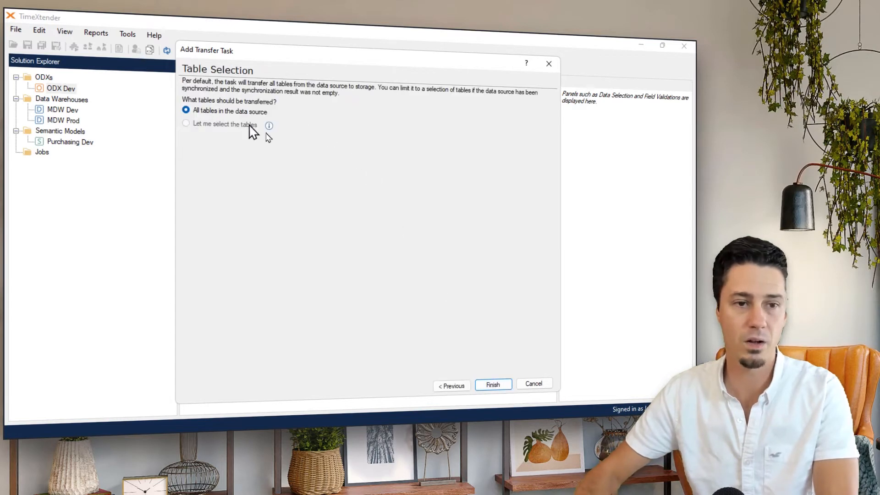
left_click(502, 387)
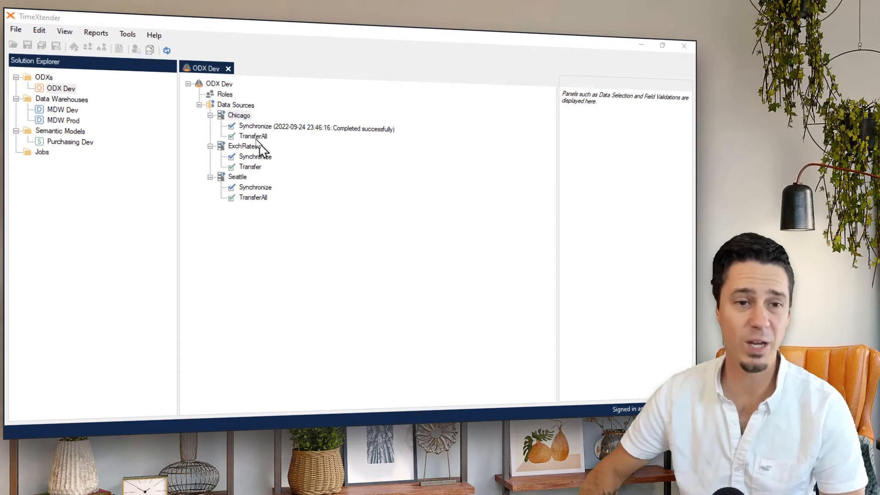
Step: Start an incremental load rule for Chicago that matches columns containing ModifiedDate, ignoring case, in all schemas and tables
right_click(243, 118)
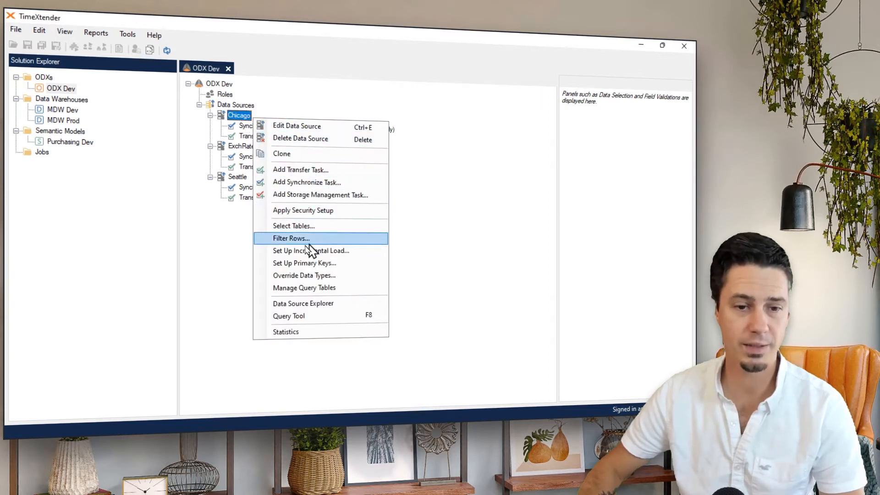
left_click(356, 253)
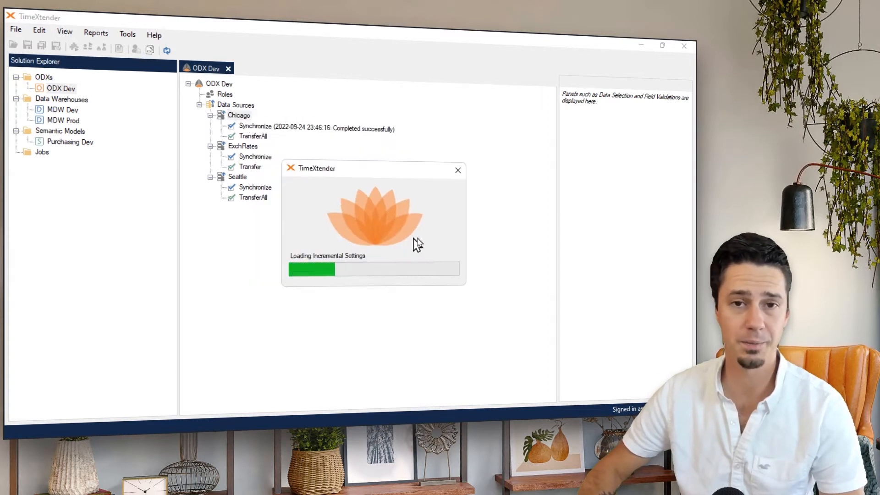
left_click(557, 69)
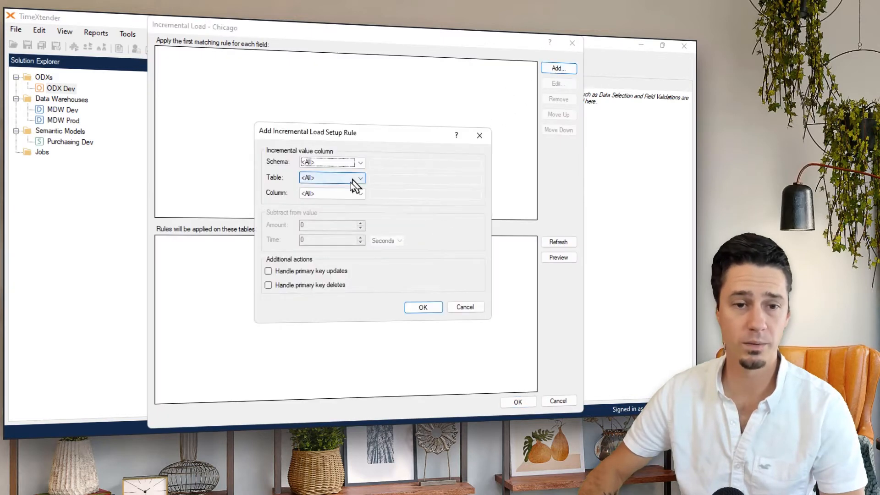
left_click(344, 195)
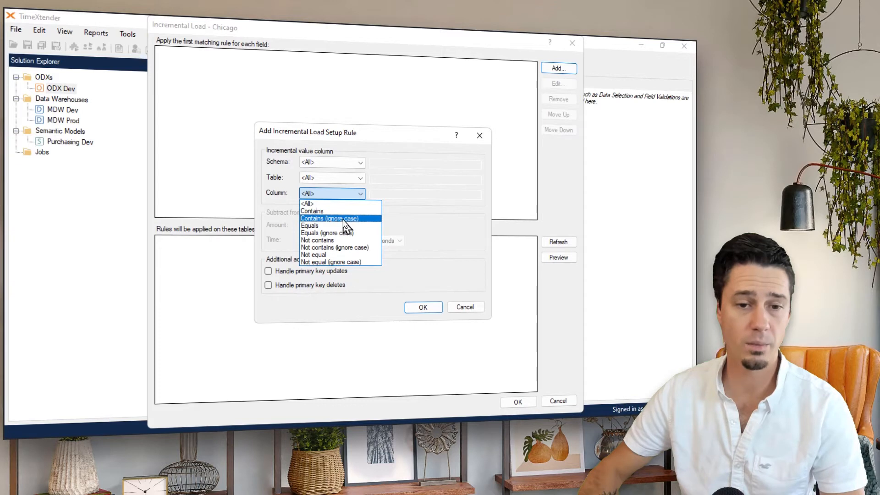
left_click(346, 219)
left_click(387, 193)
type("Mod")
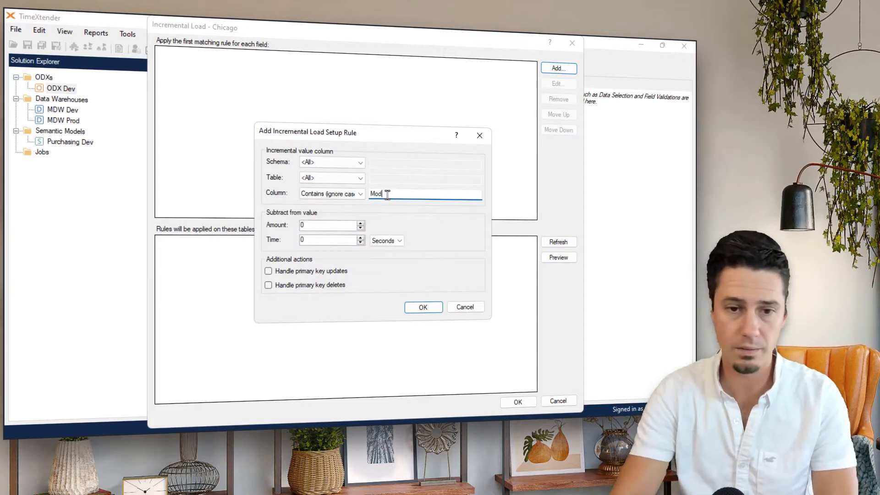
type("ifiedDate")
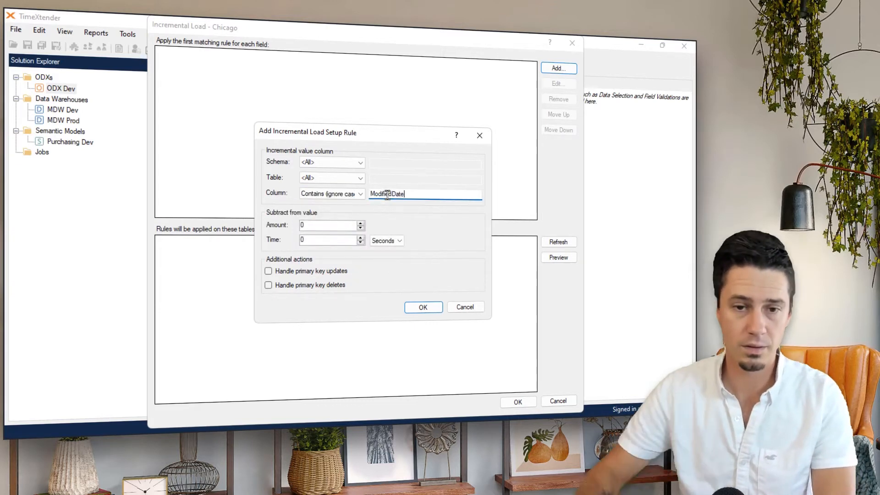
key("Tab")
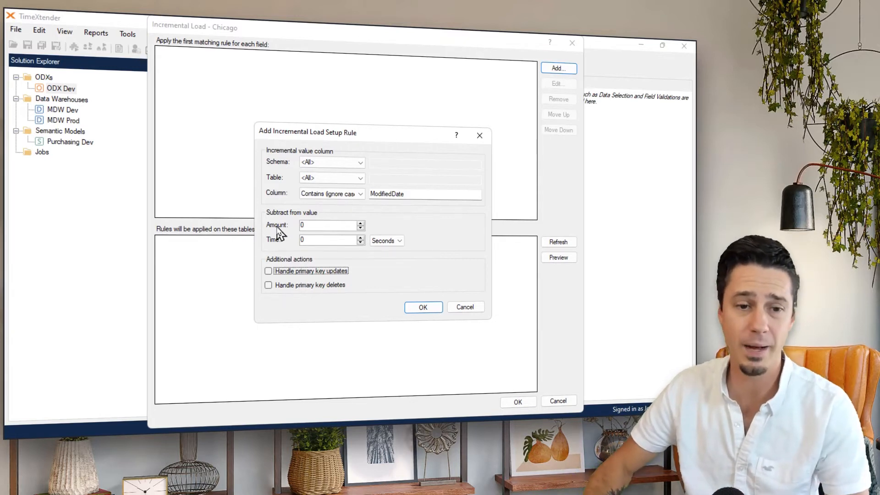
Step: Set the rule to subtract 24 hours from the incremental value and handle primary key updates, and save it
left_click(314, 225)
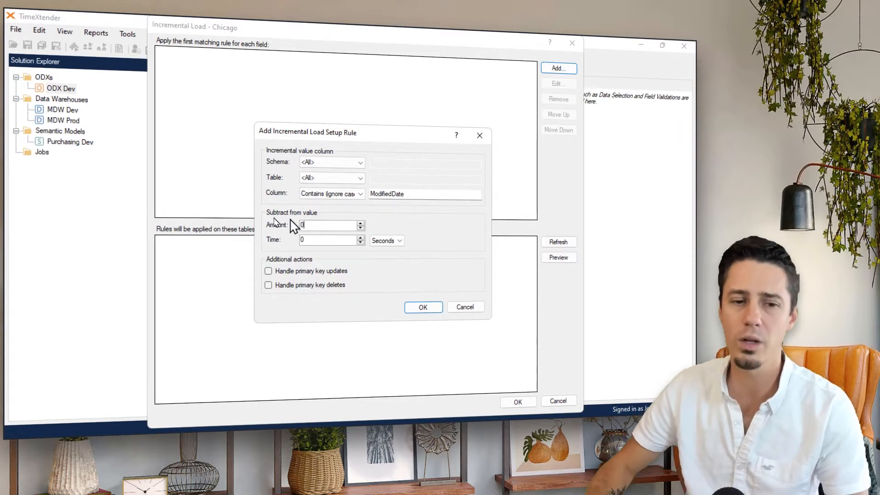
left_click(318, 239)
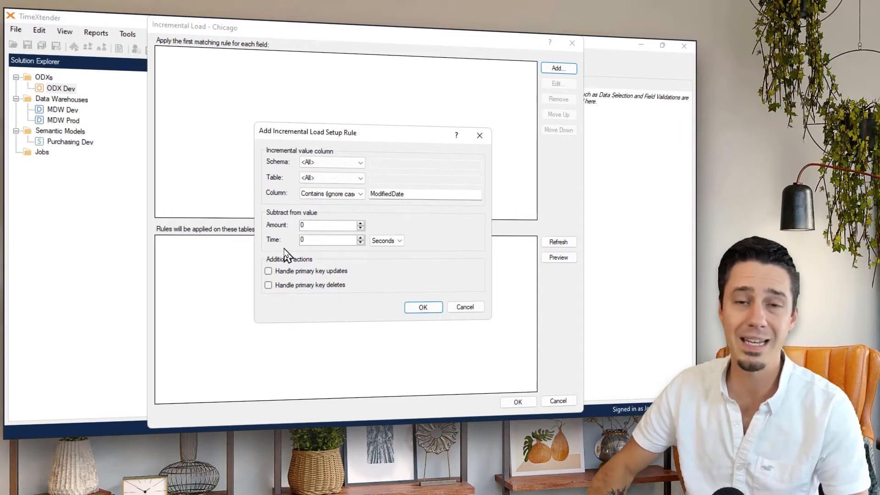
left_click_drag(312, 238, 293, 240)
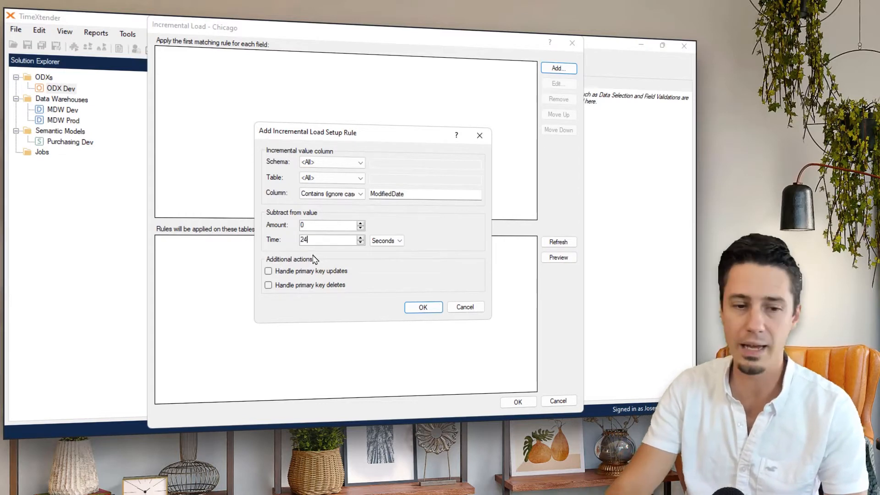
left_click(400, 244)
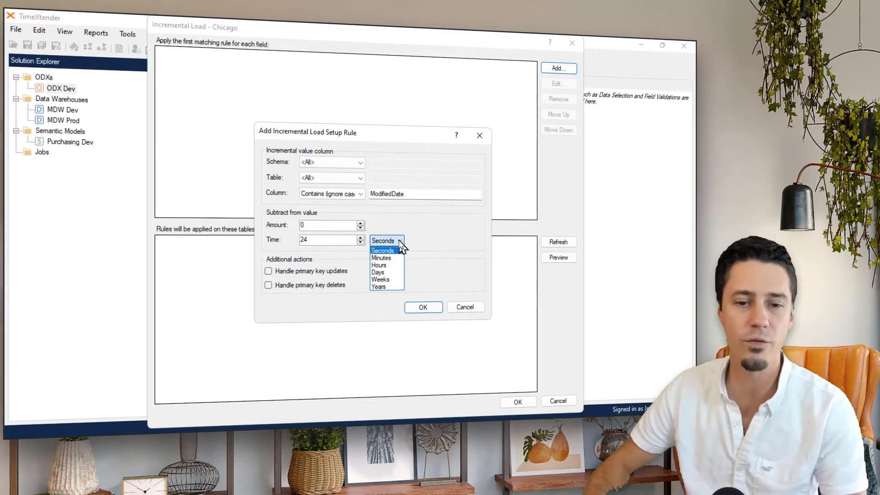
left_click(390, 265)
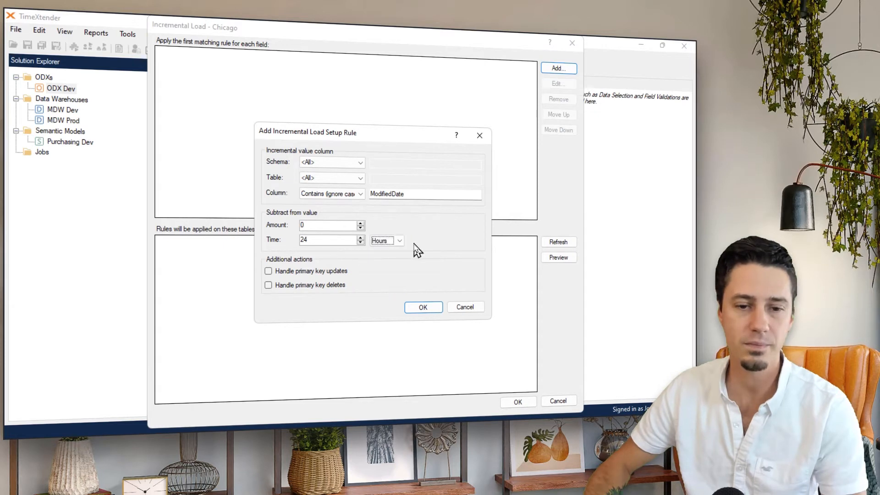
left_click(284, 271)
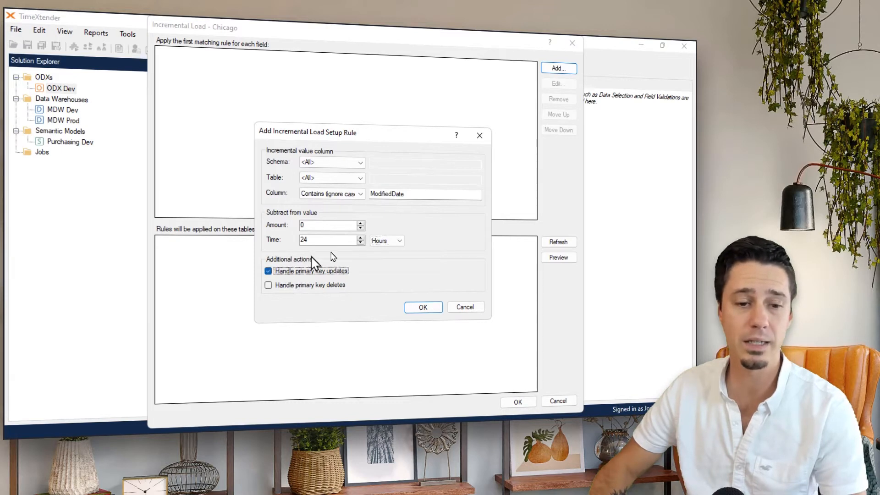
left_click(426, 308)
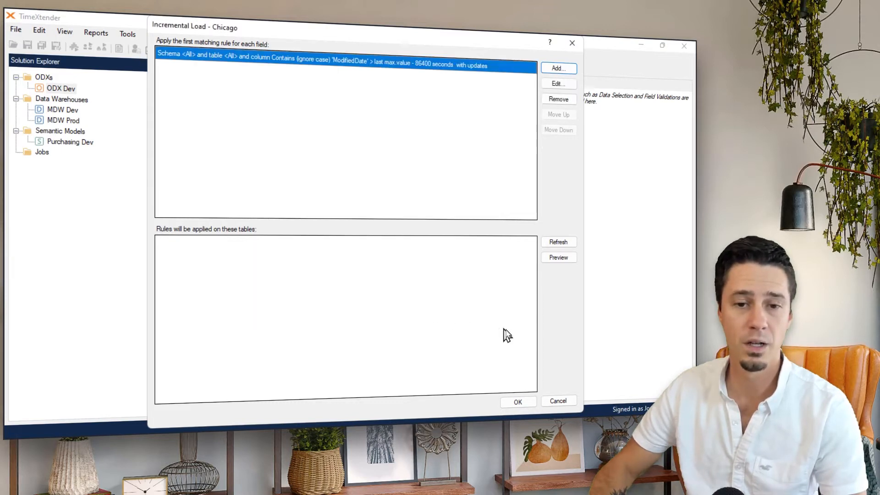
Step: Refresh and review the tables the incremental load rule applies to, and accept the Chicago incremental load setup
left_click(564, 244)
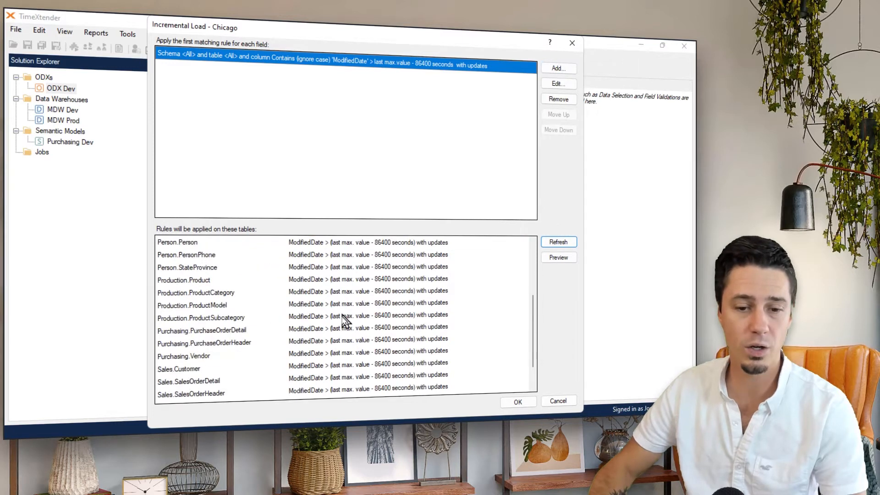
scroll(344, 321, "down", 4)
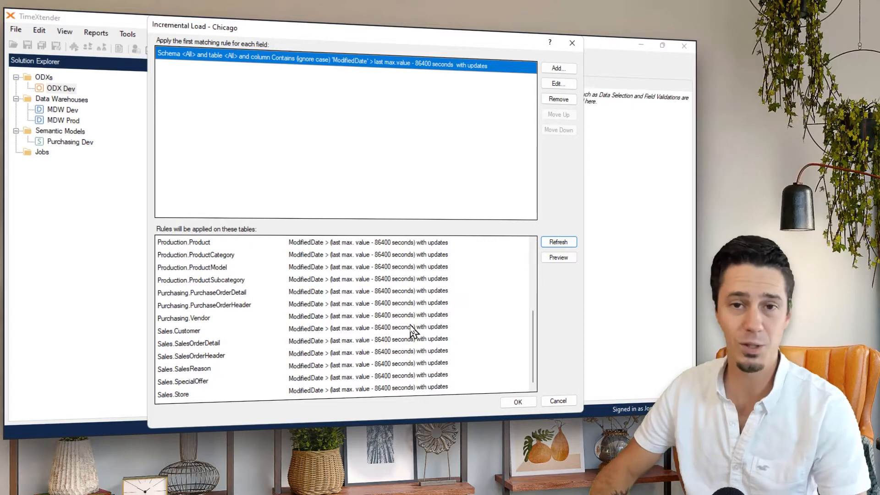
left_click(517, 403)
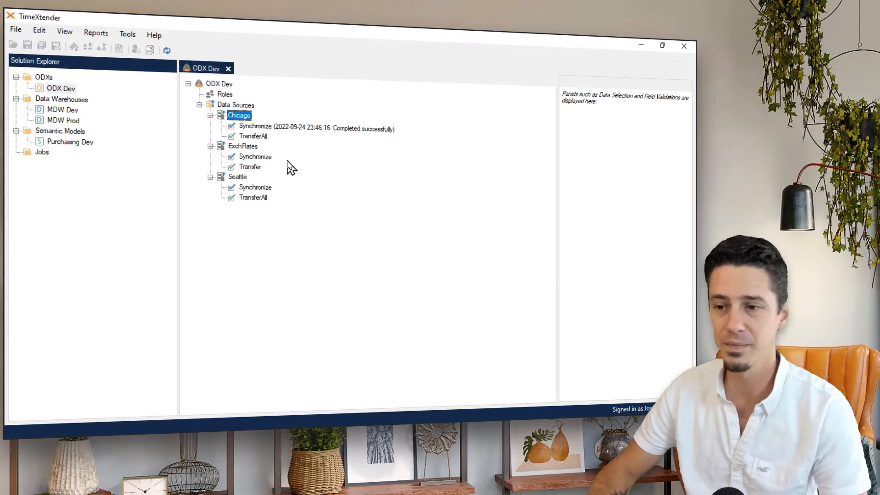
Step: Try a storage management task for Chicago named Incremental Rollup with incremental data rollup through Azure Data Factory, and discard the setup
right_click(244, 118)
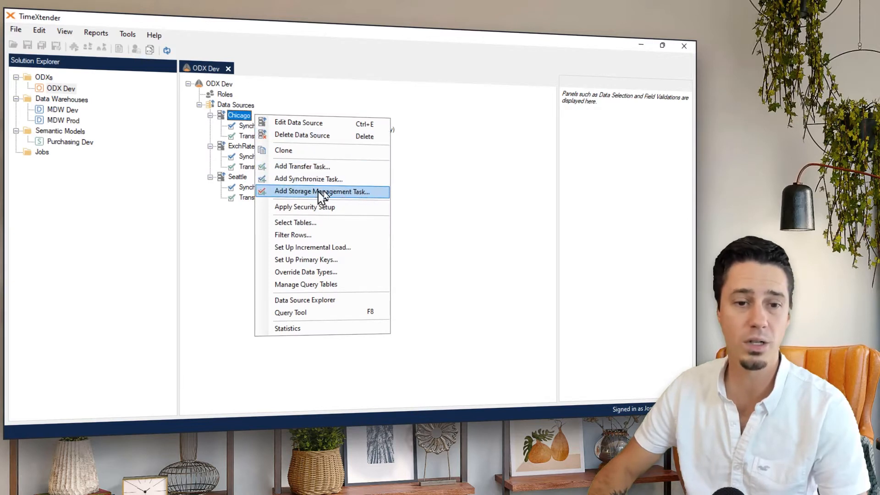
left_click(352, 192)
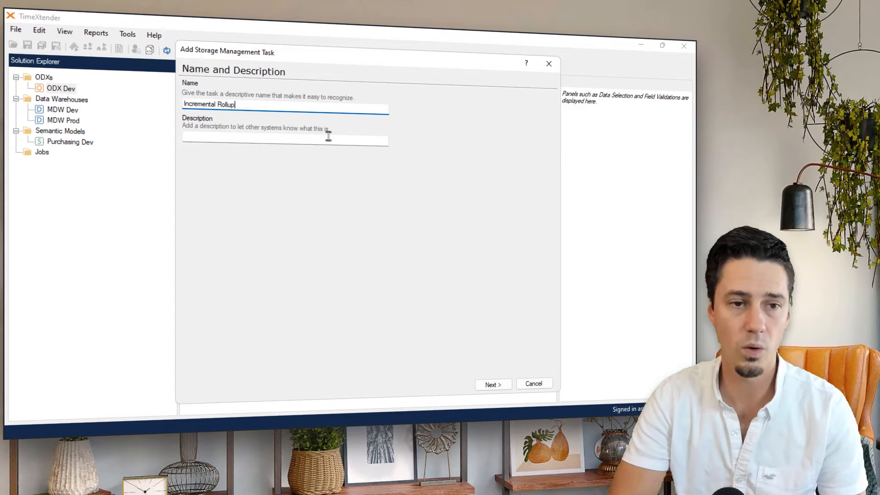
left_click(490, 385)
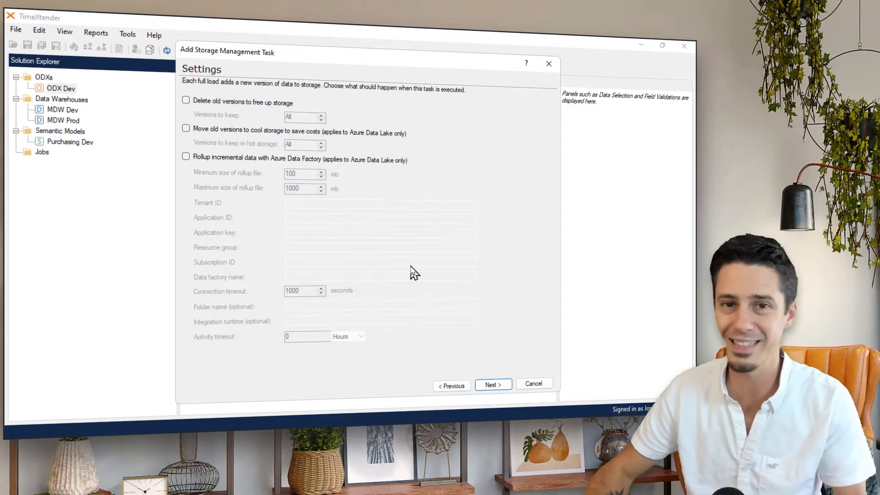
left_click(187, 157)
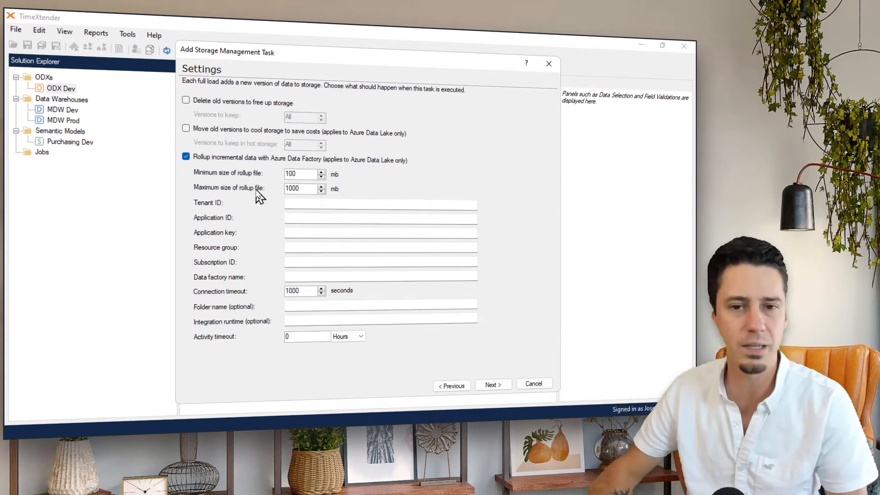
left_click(494, 385)
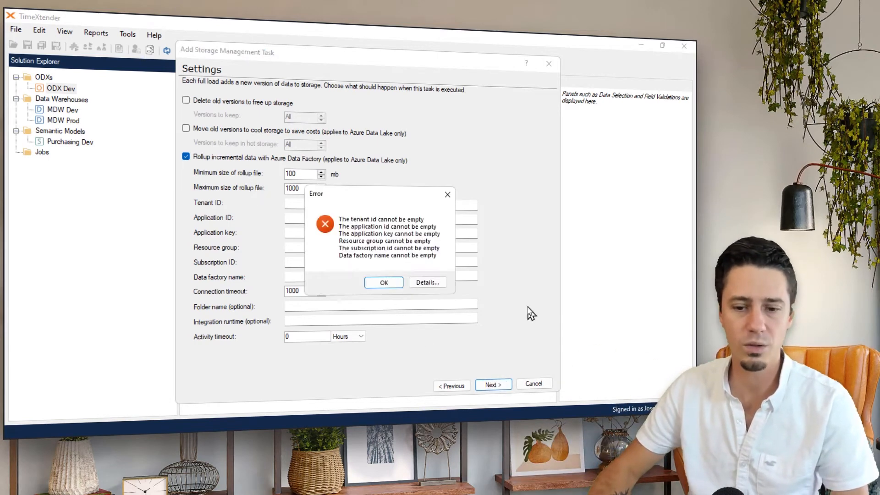
left_click(388, 289)
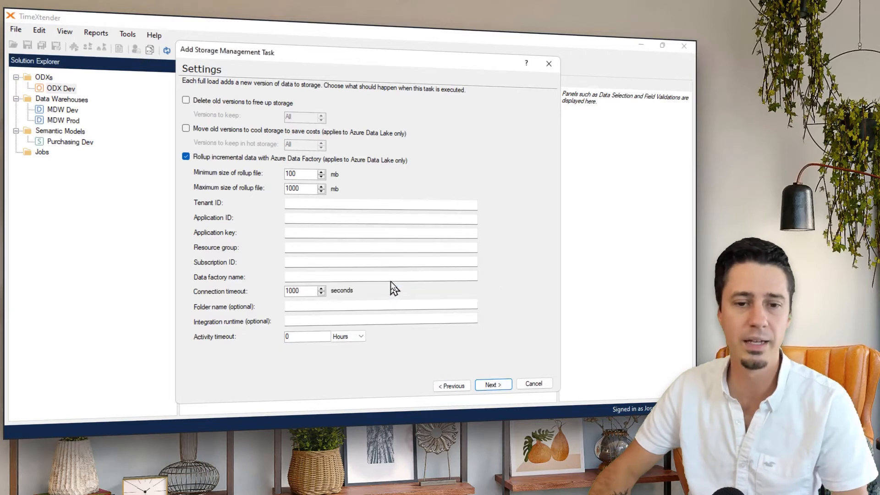
left_click(186, 157)
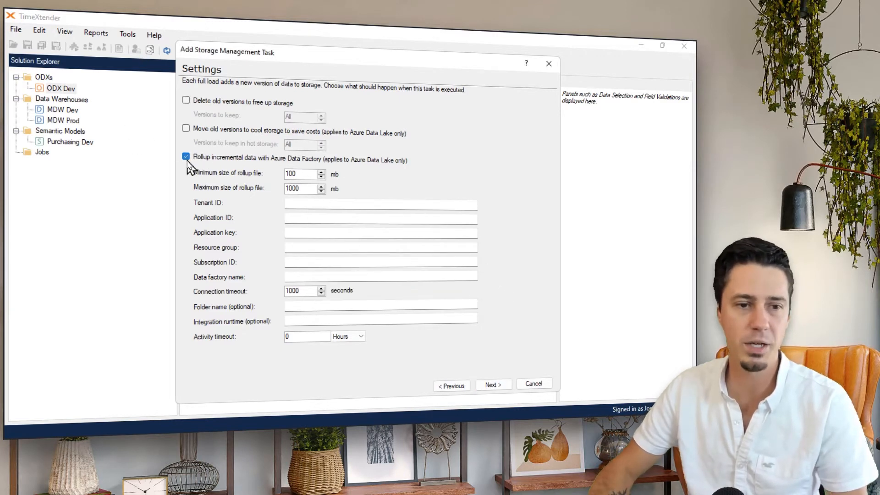
left_click(539, 387)
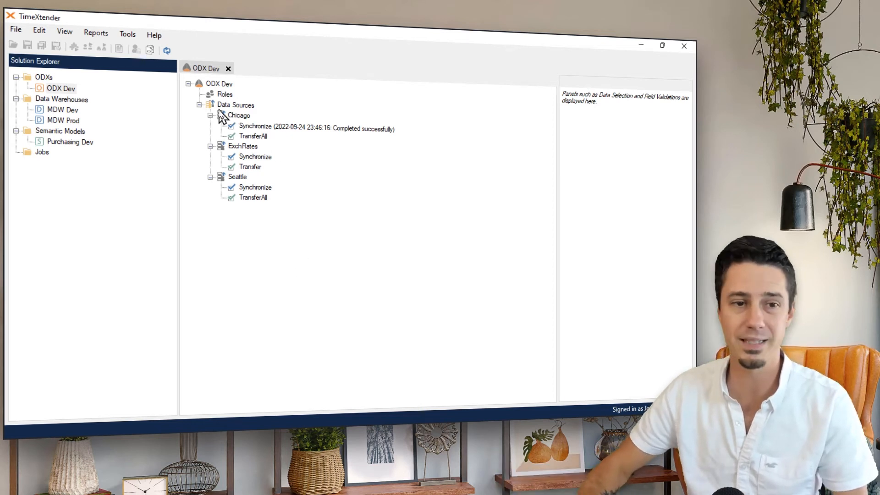
Step: Clone the Chicago data source as Chicago ADF with the short name ChicagoADF, and leave the clone's connection settings as they are
right_click(239, 121)
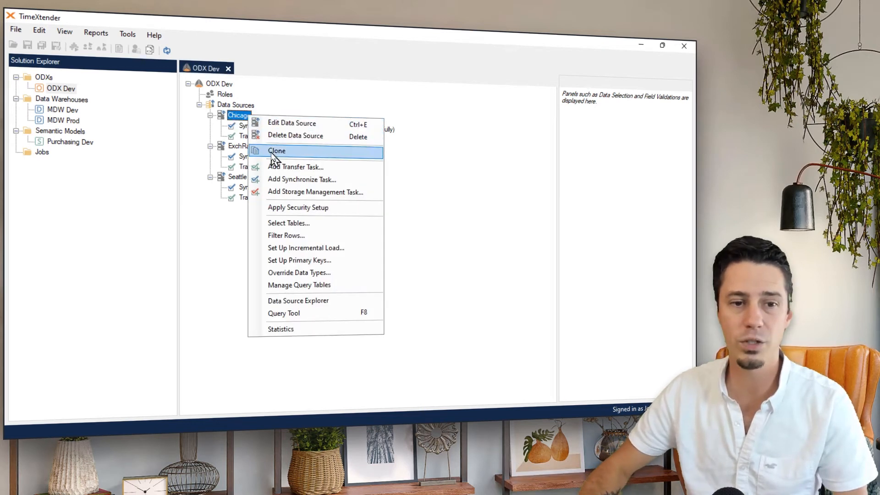
left_click(304, 158)
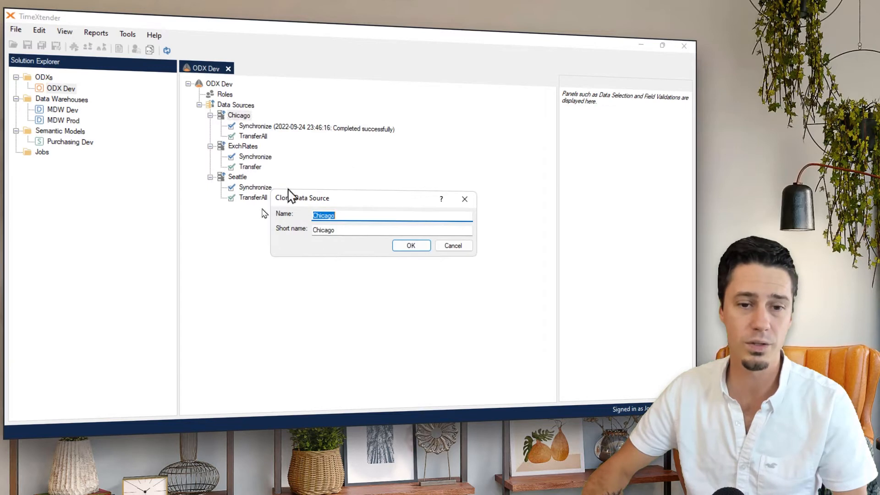
left_click(343, 216)
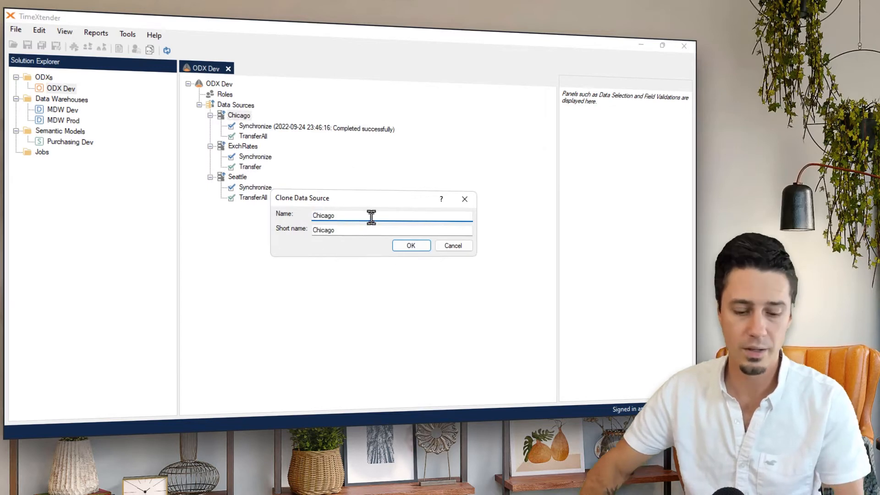
type("ADF")
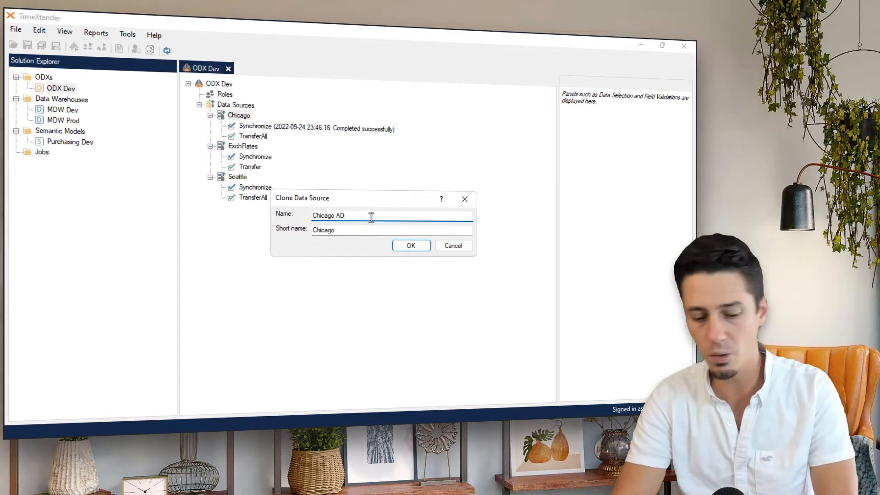
left_click(364, 230)
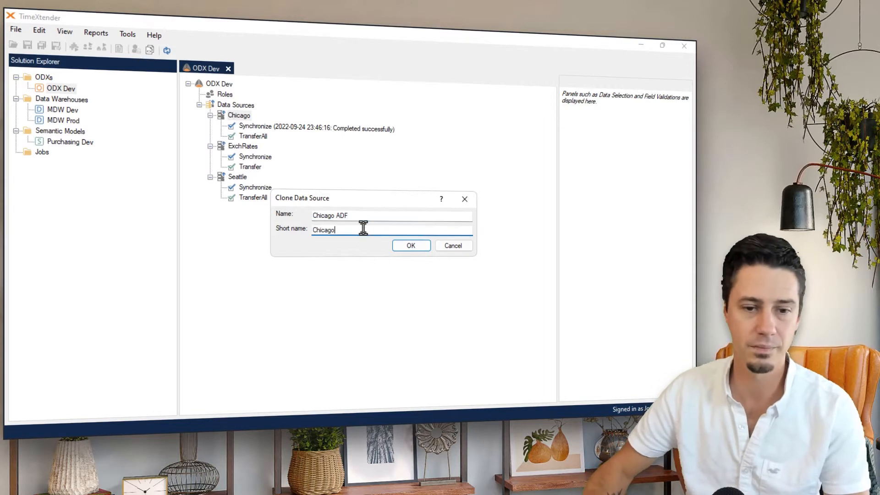
type("ADF")
left_click(417, 248)
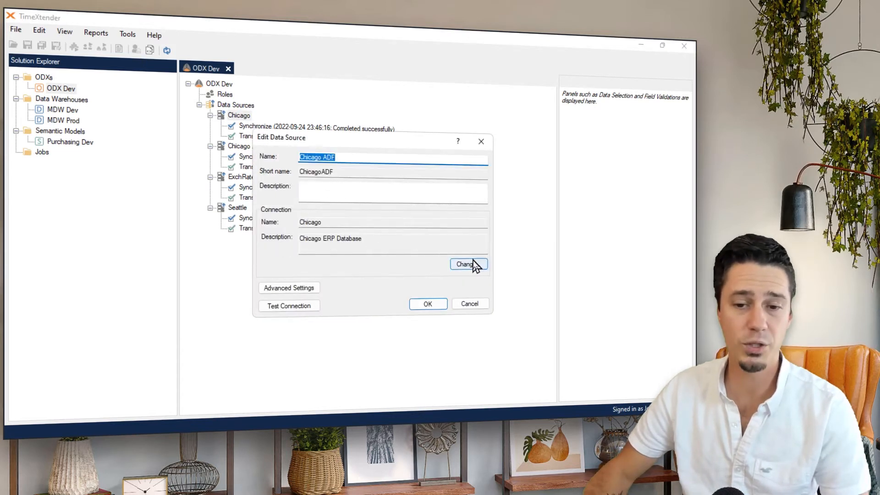
left_click(471, 306)
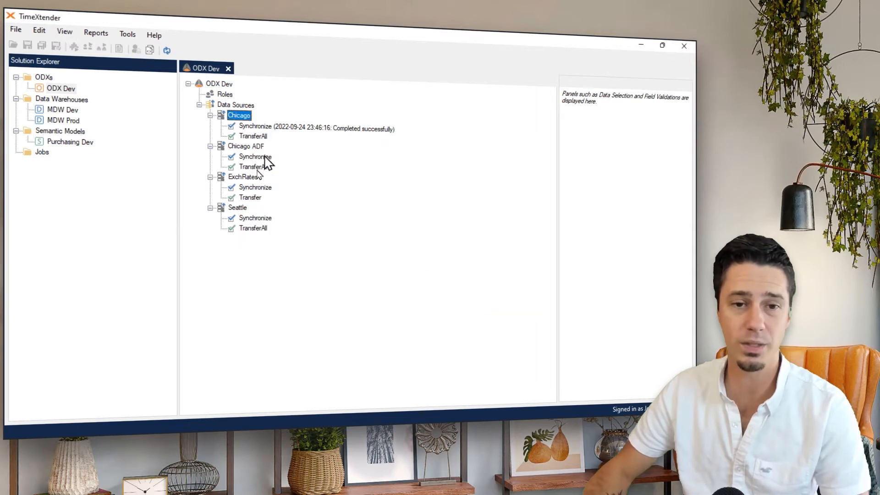
Step: Switch the Chicago ADF data source to the Chicago ADF connection, which uses Azure Data Factory
right_click(250, 148)
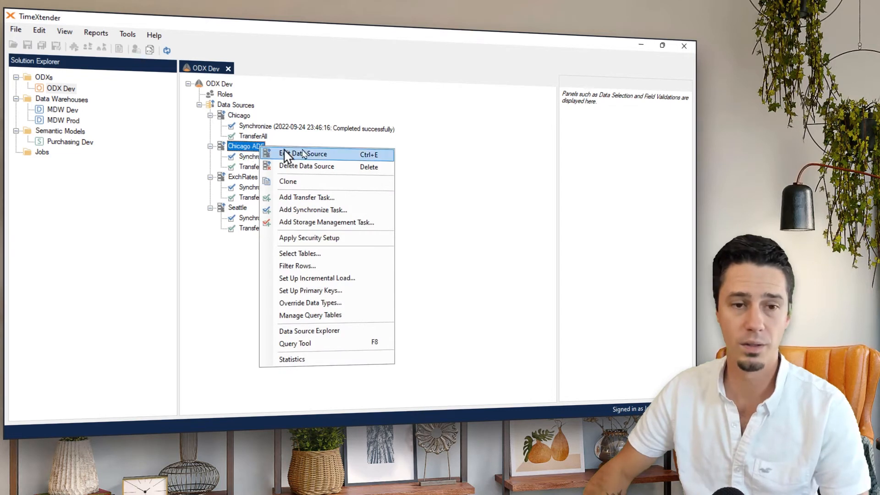
left_click(312, 155)
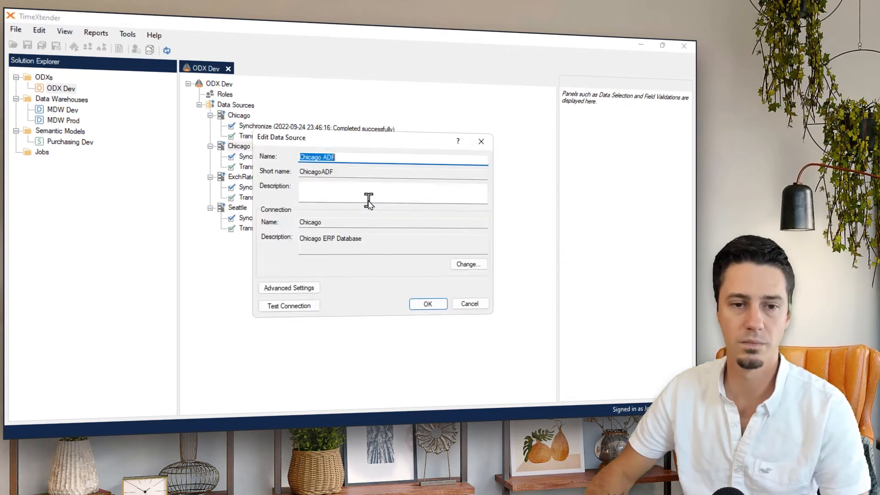
left_click(469, 265)
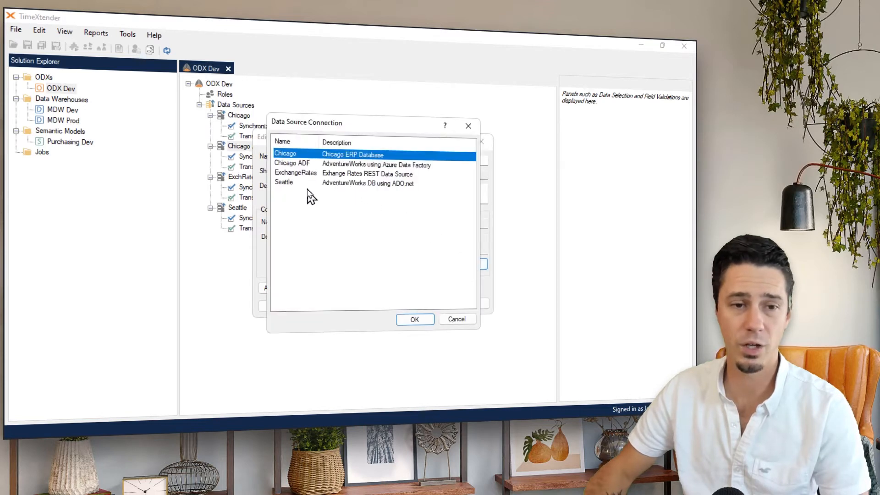
left_click(306, 164)
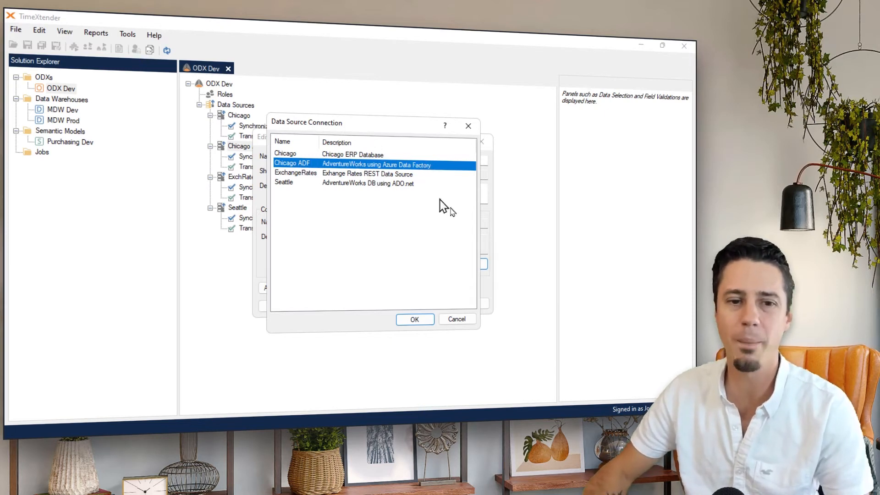
left_click(429, 320)
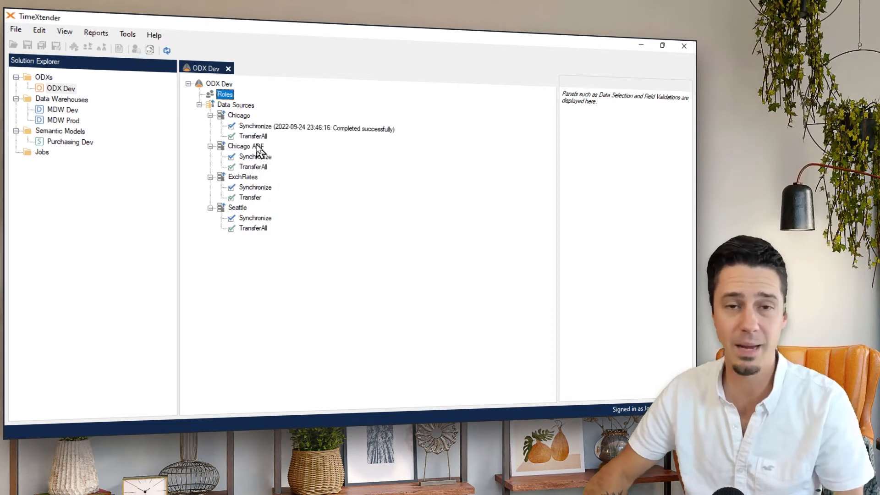
left_click(256, 147)
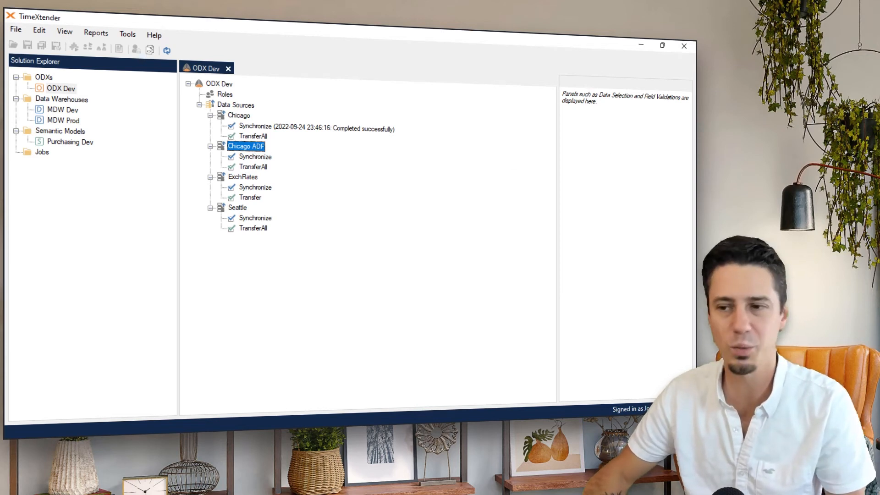
Step: Open the MDW Dev data warehouse instance and list the tables of its MDW data area
key("alt+Tab")
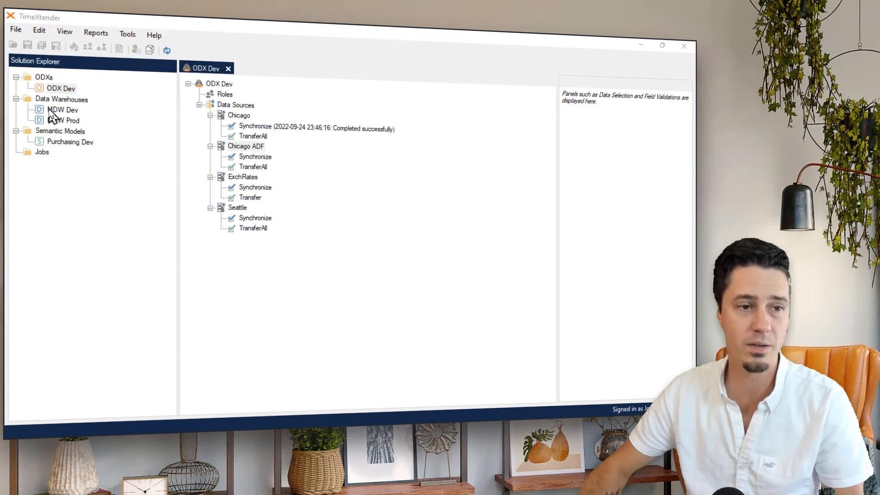
double_click(66, 110)
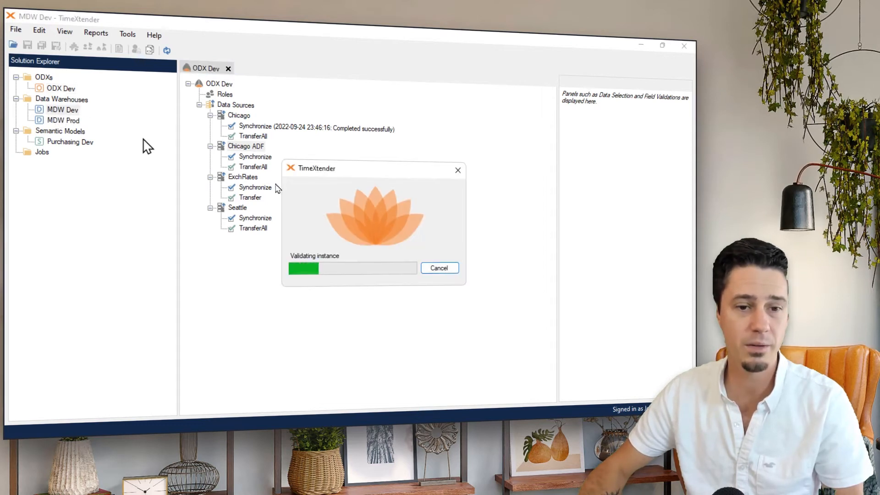
left_click(396, 101)
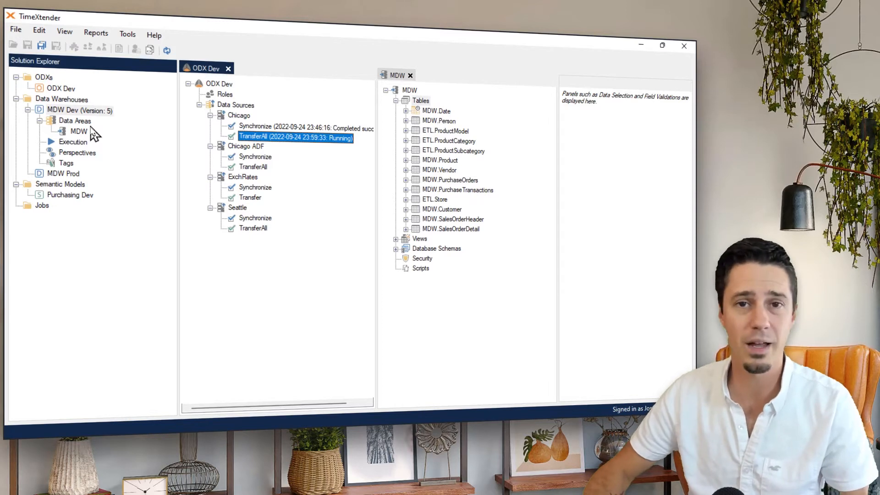
Step: Add a data area named DSA to MDW Dev, with simple mode disabled and drop roles limited to those related to this object
right_click(69, 122)
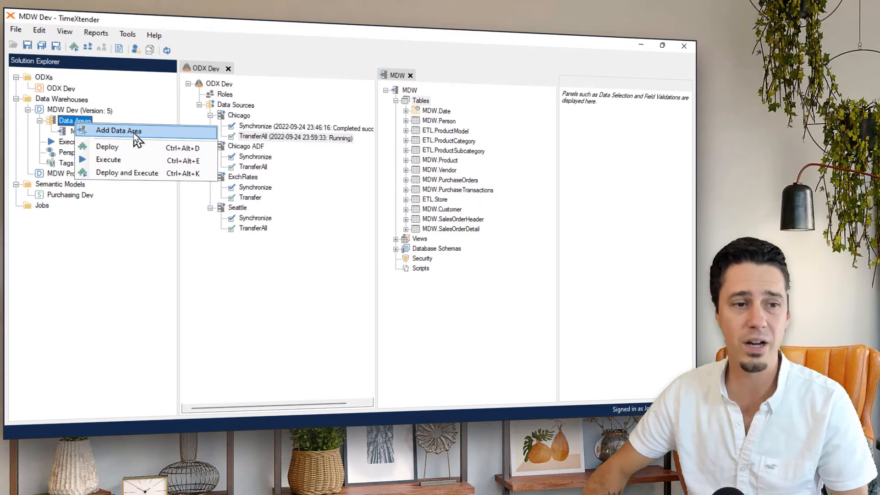
left_click(121, 131)
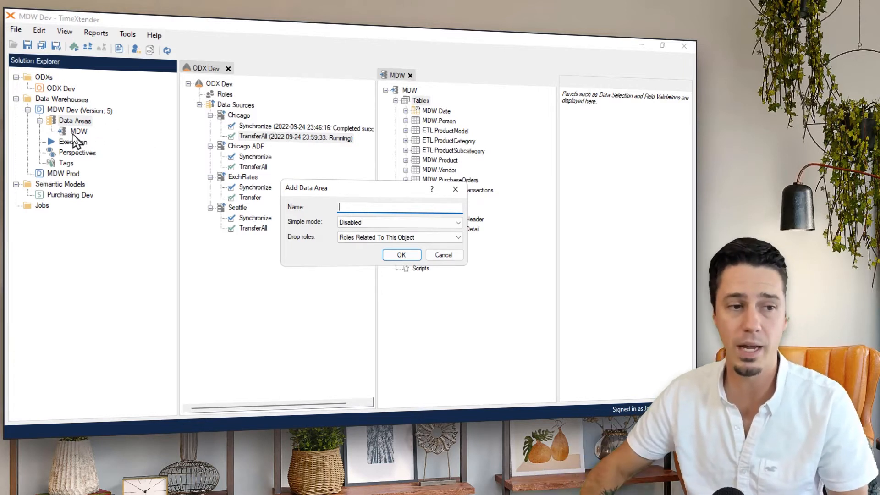
type("DSA")
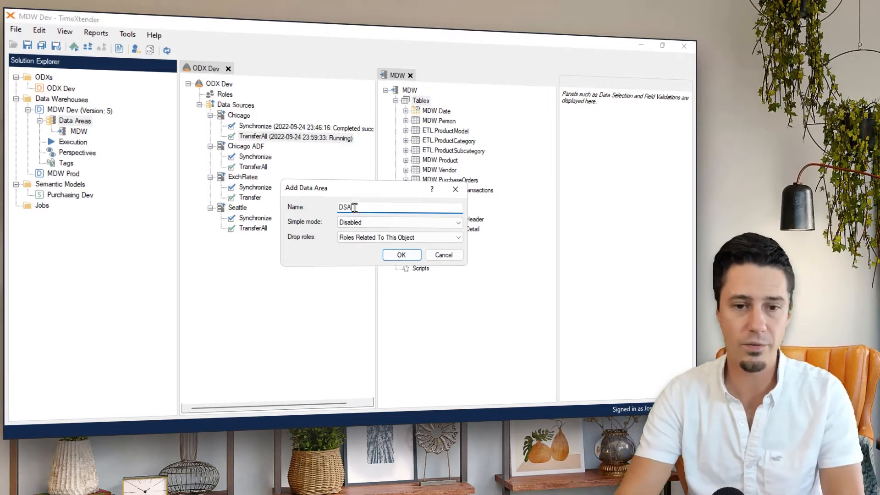
left_click(411, 257)
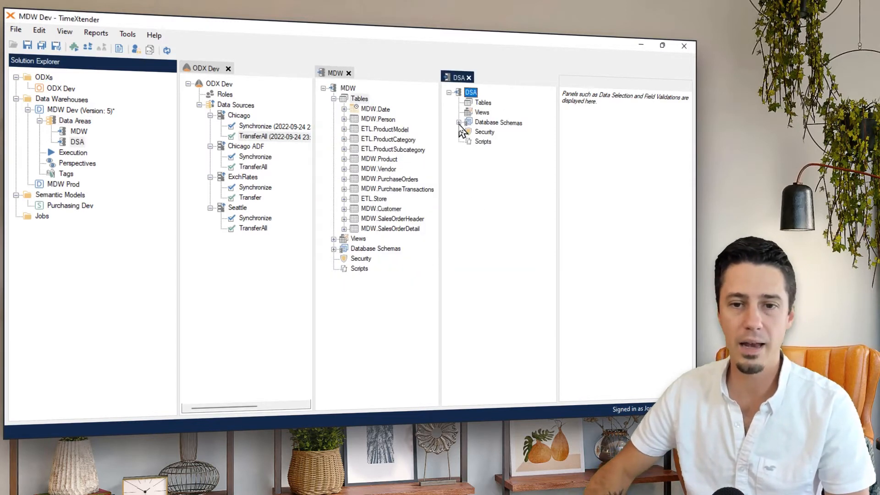
Step: Examine the database schemas of the DSA and MDW data areas
left_click(459, 122)
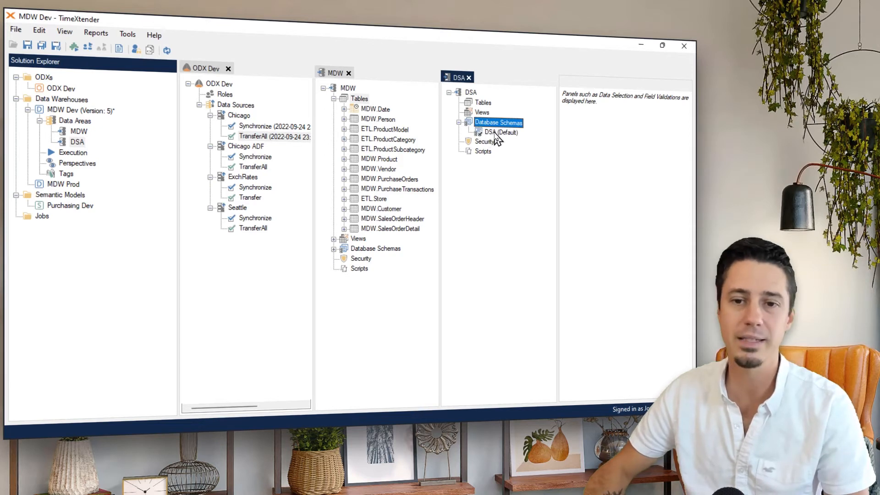
left_click(334, 250)
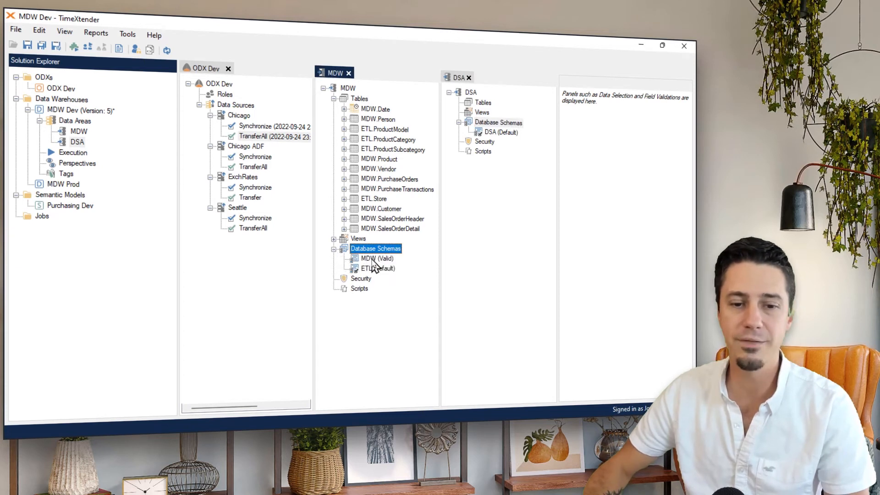
left_click(334, 249)
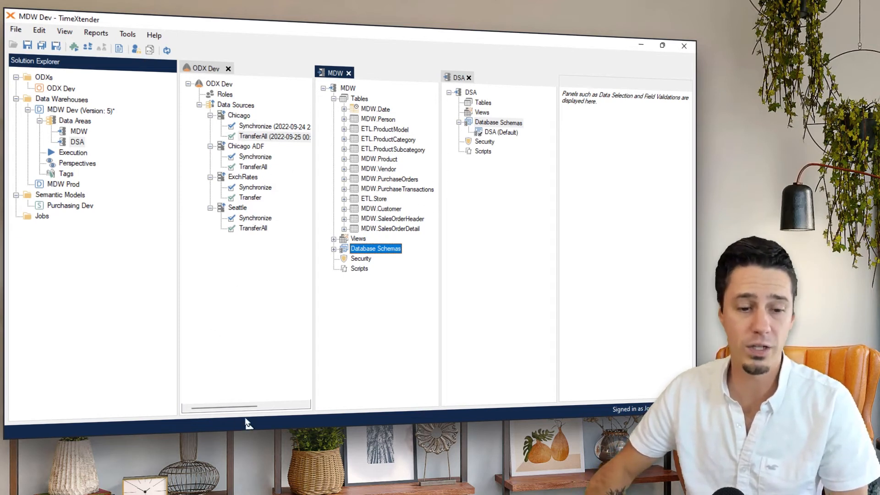
Step: Examine the fields and source mappings of the SalesOrderDetail table in the MDW data area
left_click_drag(246, 407, 222, 407)
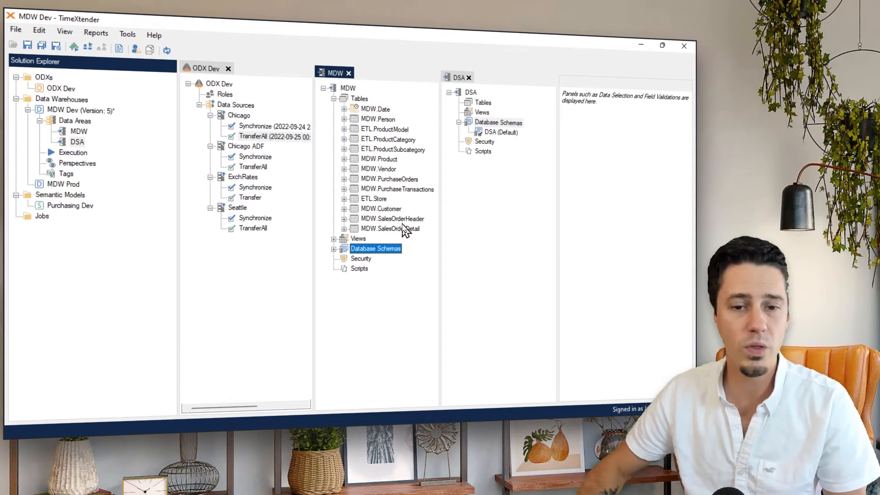
left_click(344, 229)
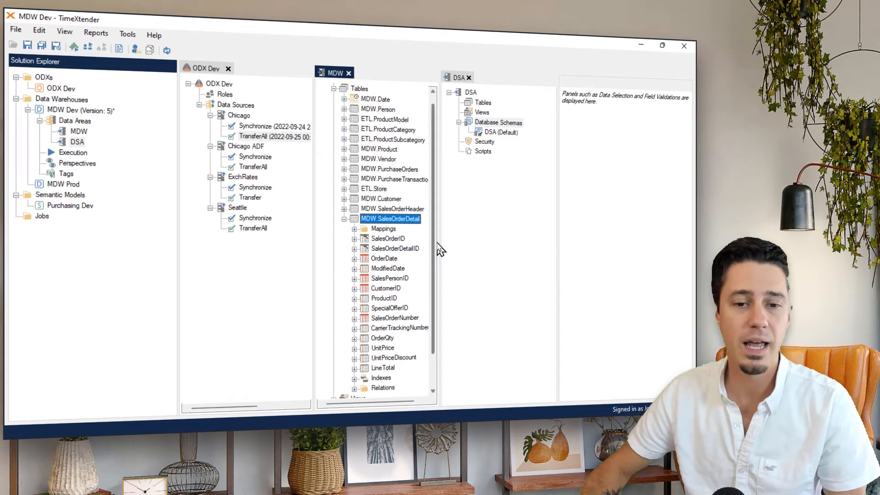
left_click_drag(435, 242, 434, 265)
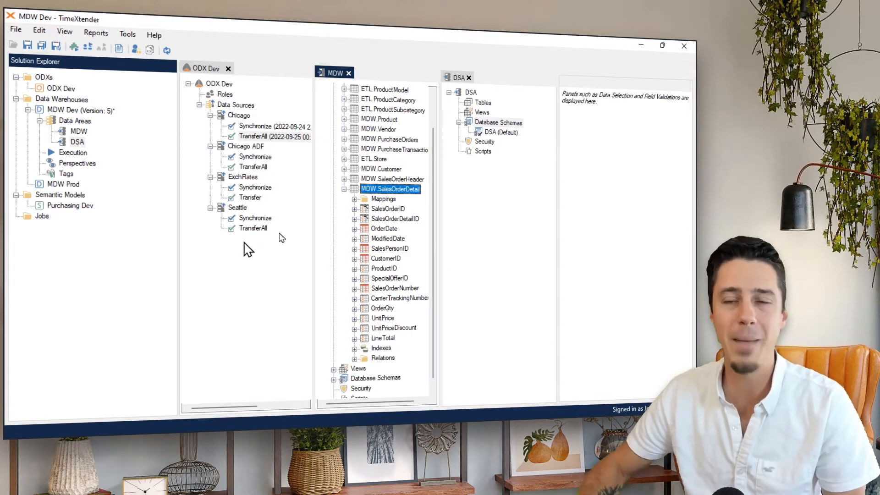
left_click(354, 200)
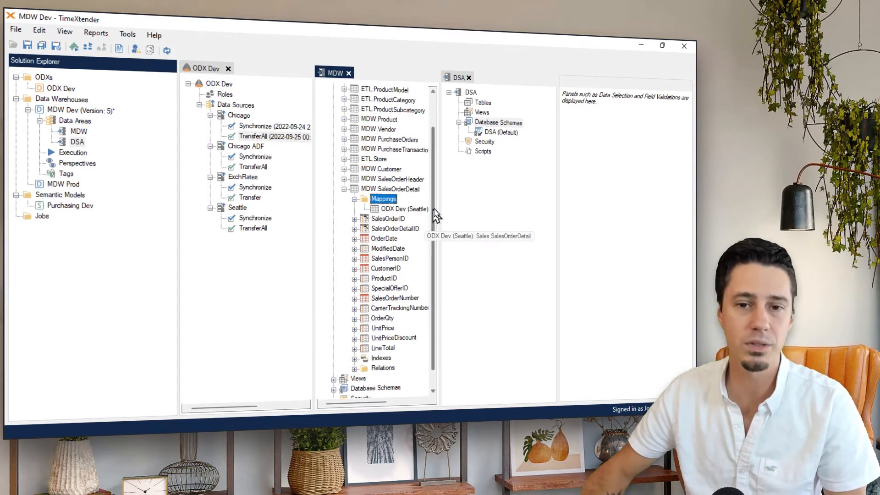
Step: Start a new mapping set named SalesOrderDetail under the mappings of the SalesOrderDetail table in the MDW data area
left_click_drag(436, 202, 456, 203)
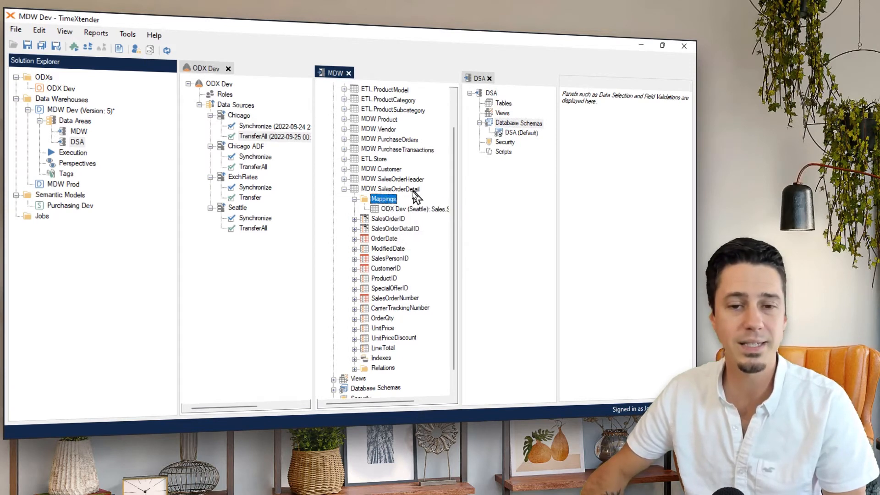
right_click(382, 200)
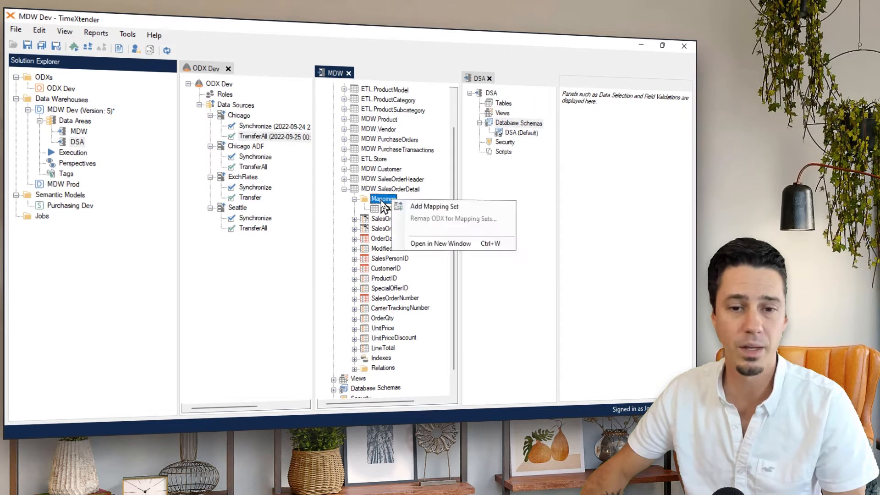
left_click(471, 213)
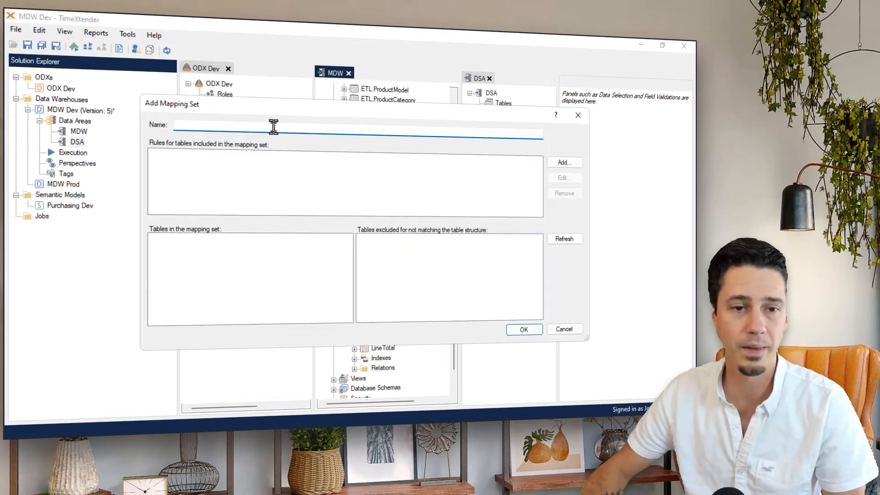
type("S")
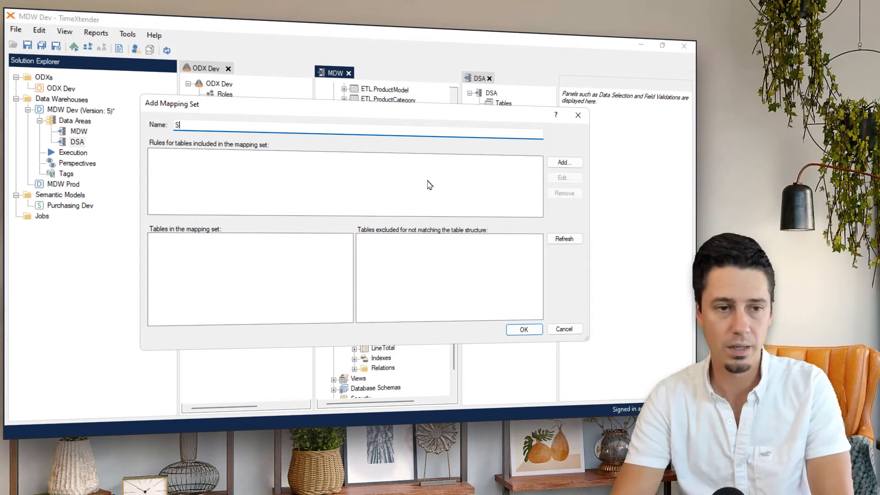
type("ael")
key("BackSpace")
key("BackSpace")
type("le")
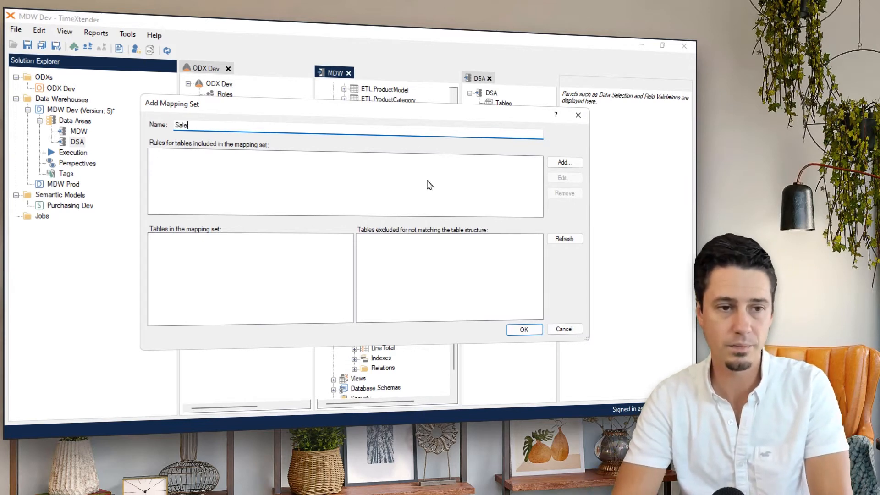
type("sOrderDet")
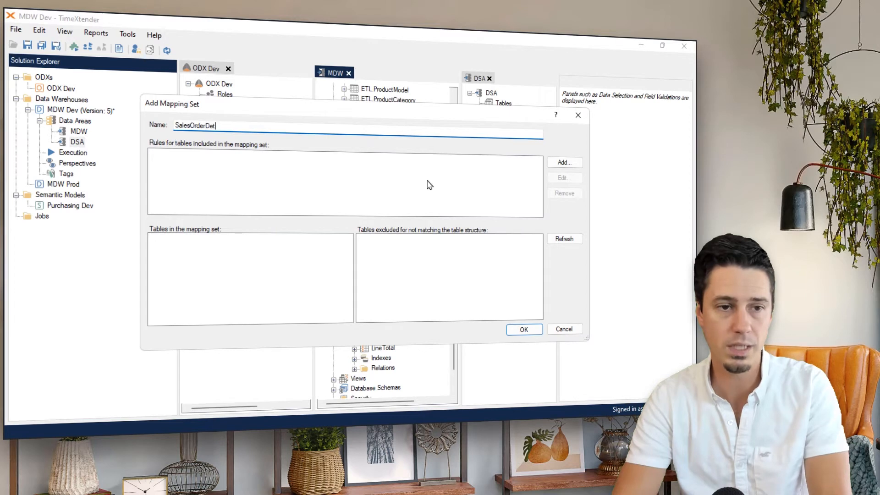
type("ail")
Step: Add an include rule to the mapping set for tables whose name contains SalesOrderDetail, ignoring case
left_click(563, 164)
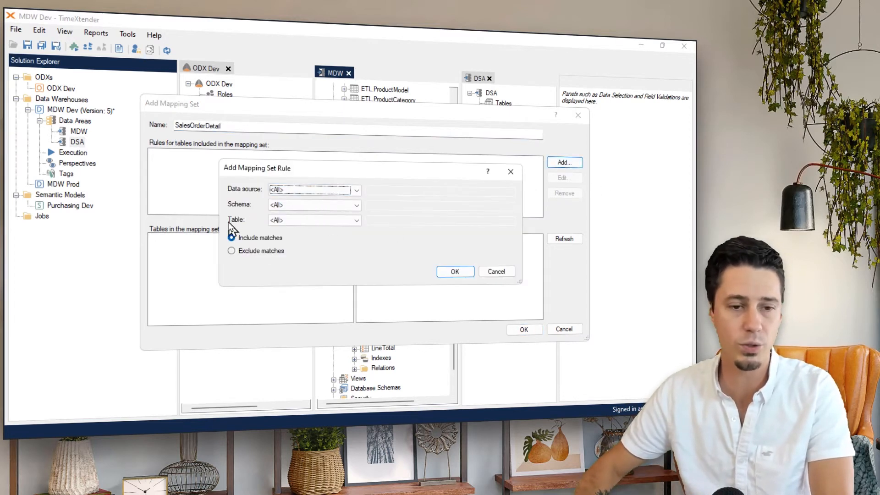
left_click(304, 221)
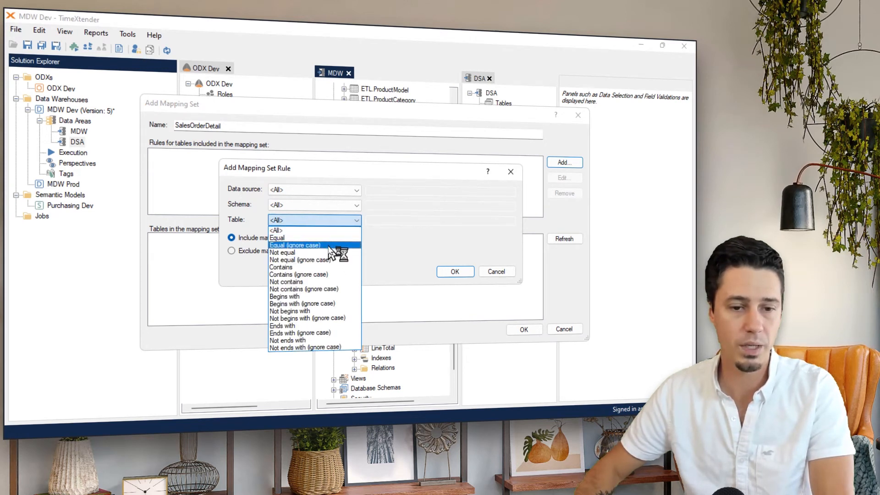
left_click(340, 274)
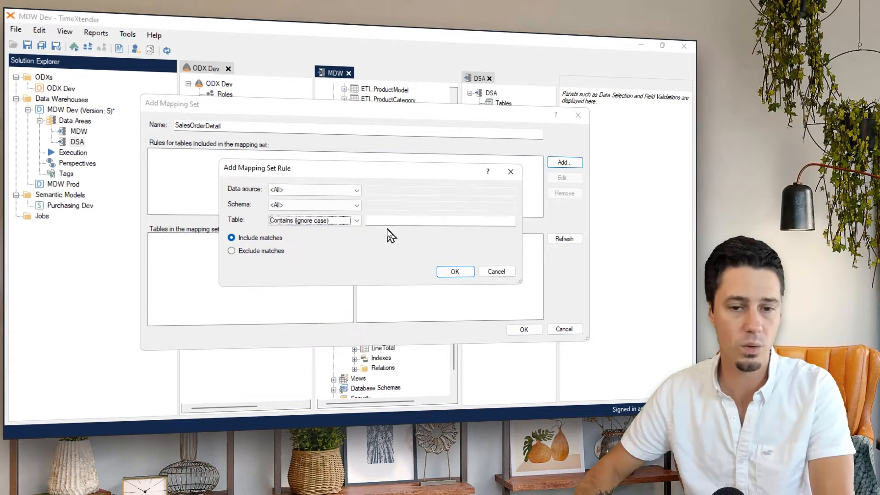
left_click(388, 221)
type("SalesO")
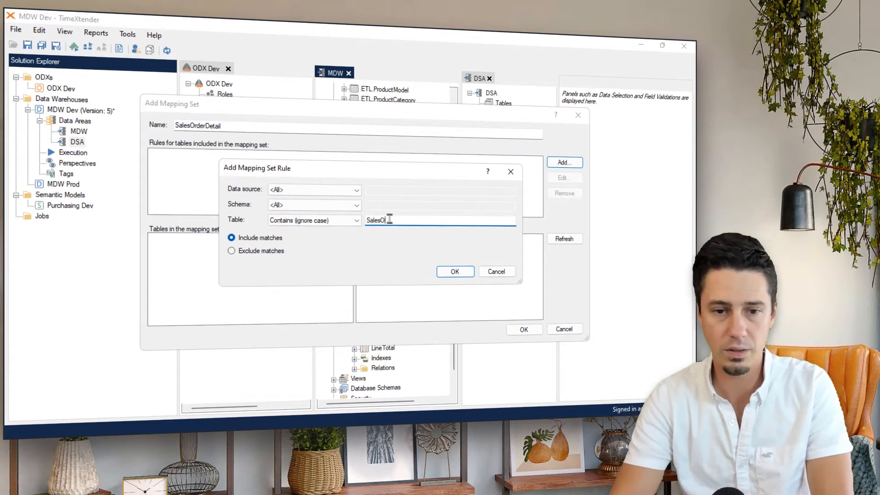
type("rderDetail")
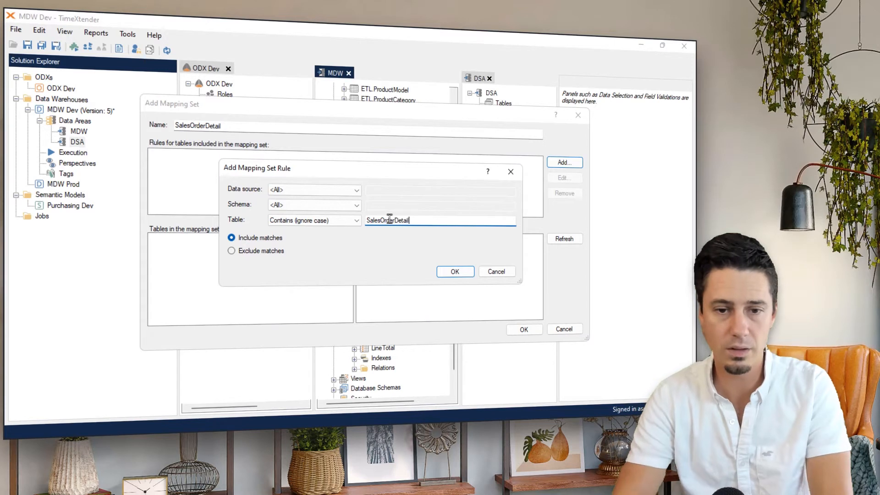
key("Tab")
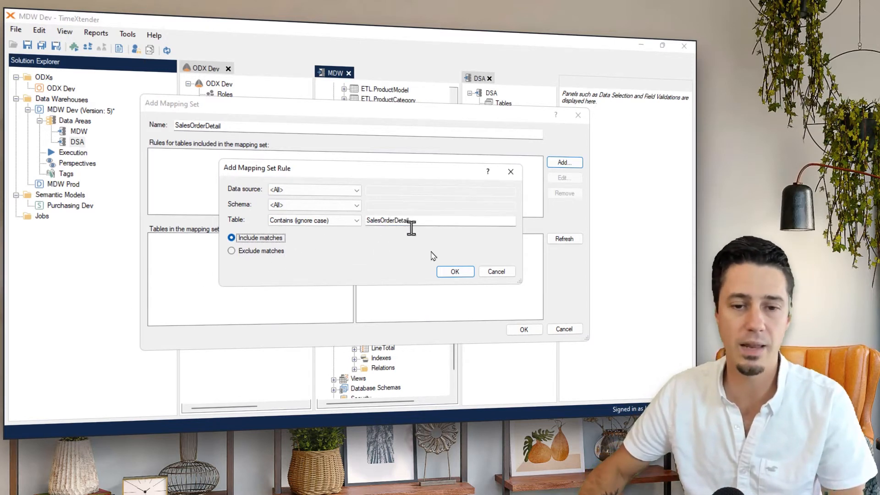
left_click(457, 273)
Step: Refresh the tables matched by the rule, create the mapping set and apply its synchronization changes
left_click(571, 239)
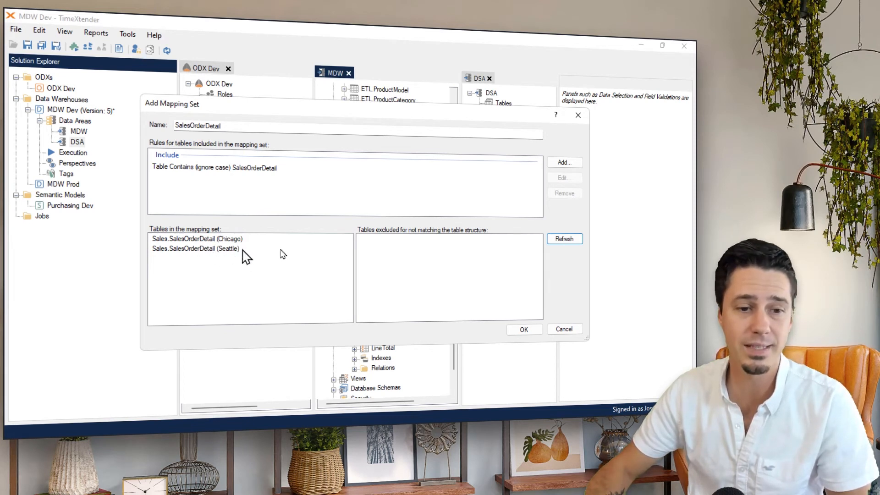
left_click(525, 330)
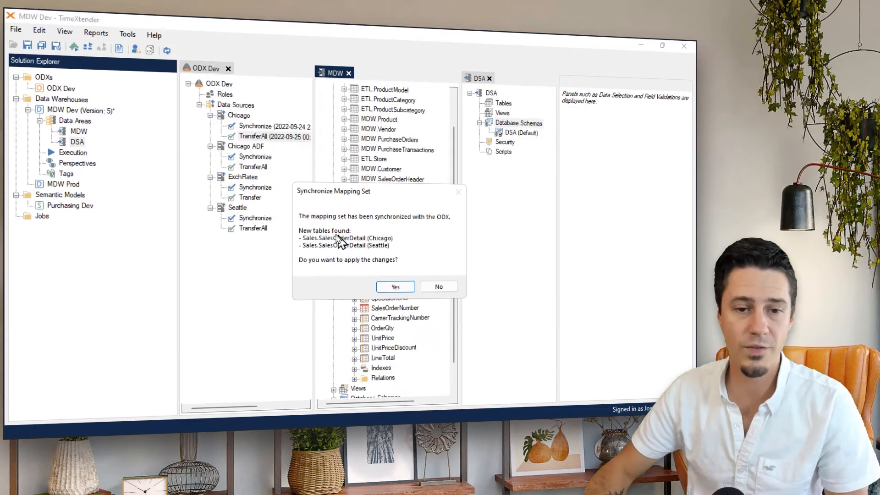
left_click(405, 289)
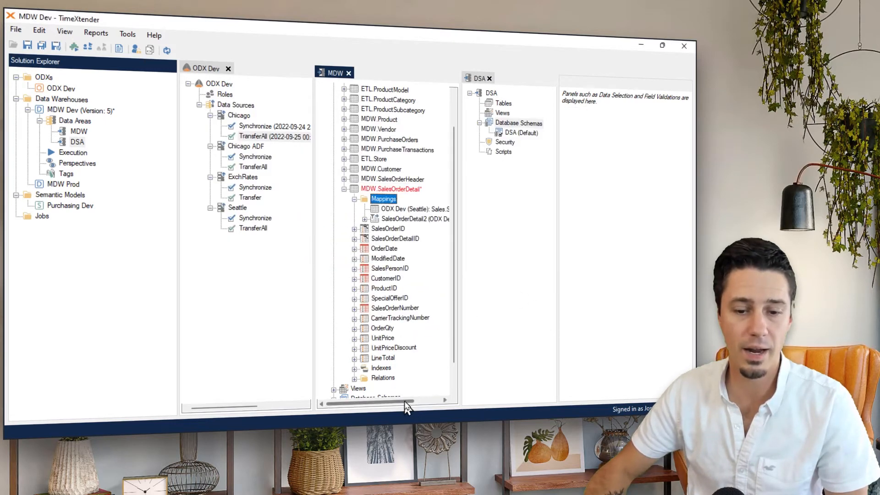
Step: Compare the Seattle mapping with the new mapping set's tables and delete the standalone ODX Dev (Seattle) mapping from SalesOrderDetail
left_click_drag(405, 403, 427, 402)
left_click(427, 210)
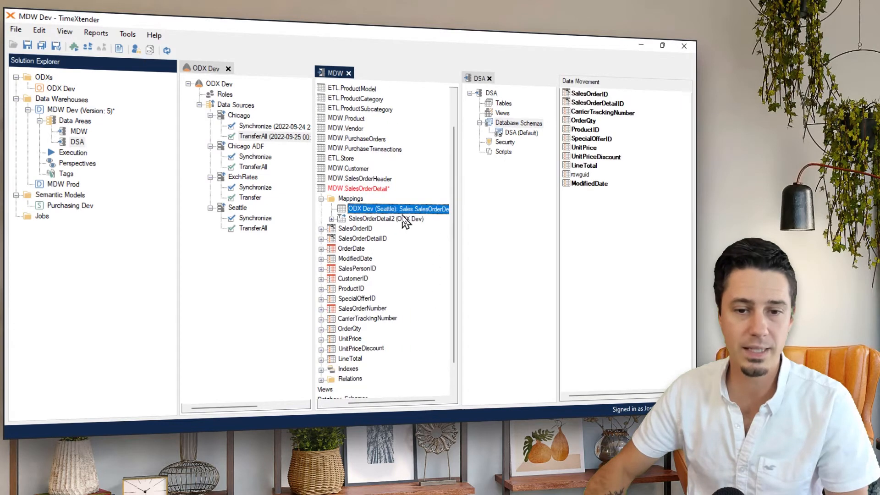
double_click(339, 220)
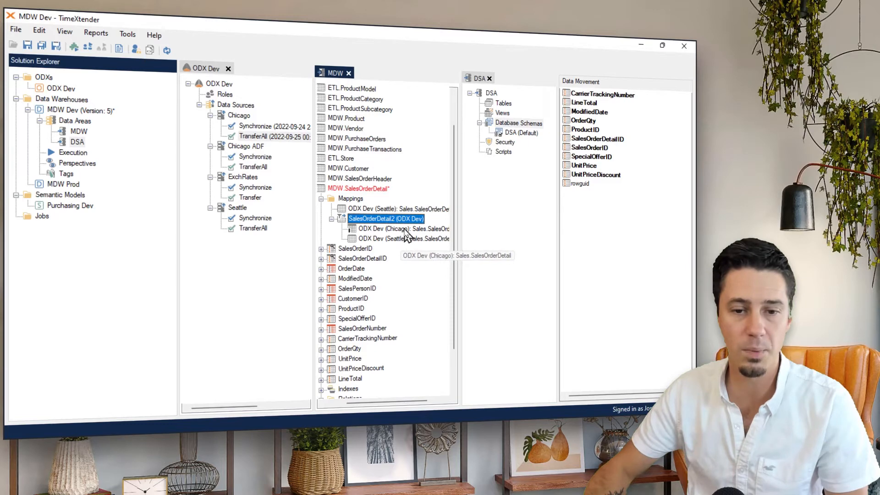
left_click(412, 209)
right_click(417, 209)
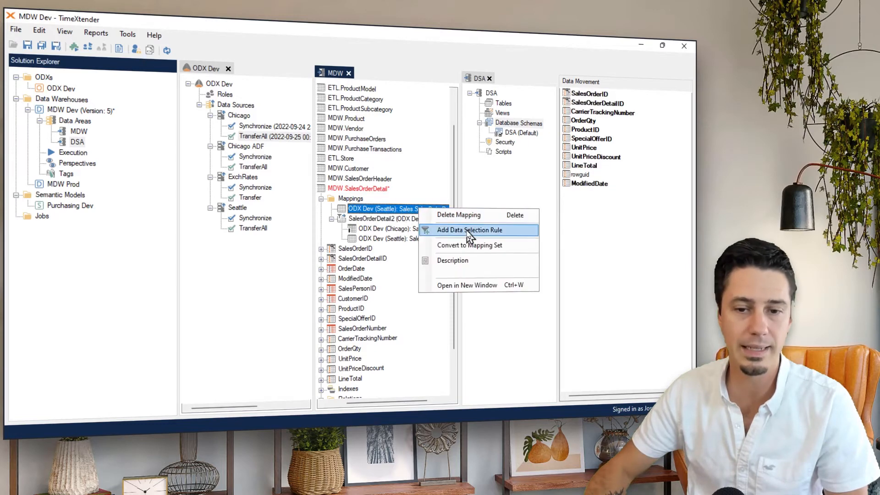
left_click(459, 215)
left_click(397, 267)
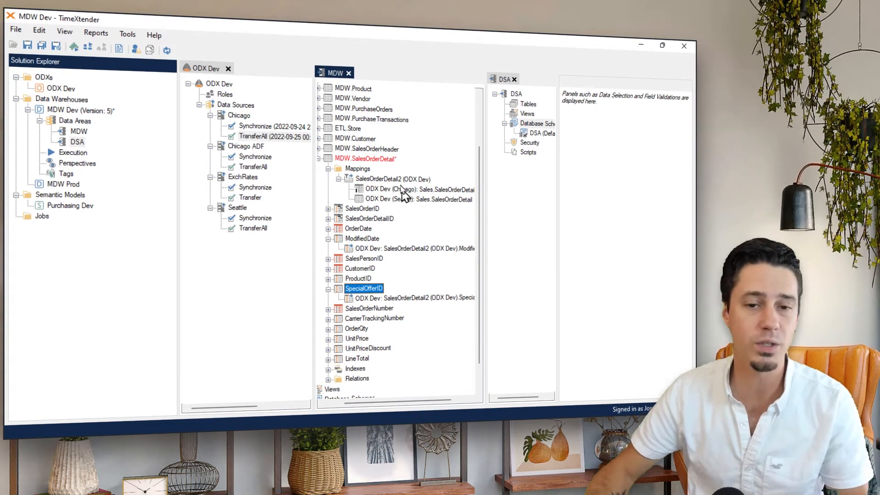
Step: Examine the new mapping set's fields and available actions, and collapse the SalesOrderDetail table
left_click(393, 179)
right_click(395, 186)
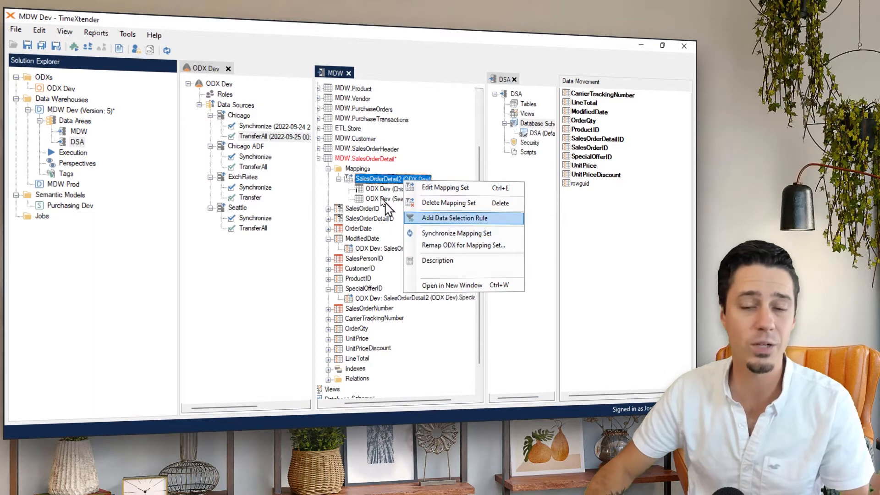
left_click(379, 180)
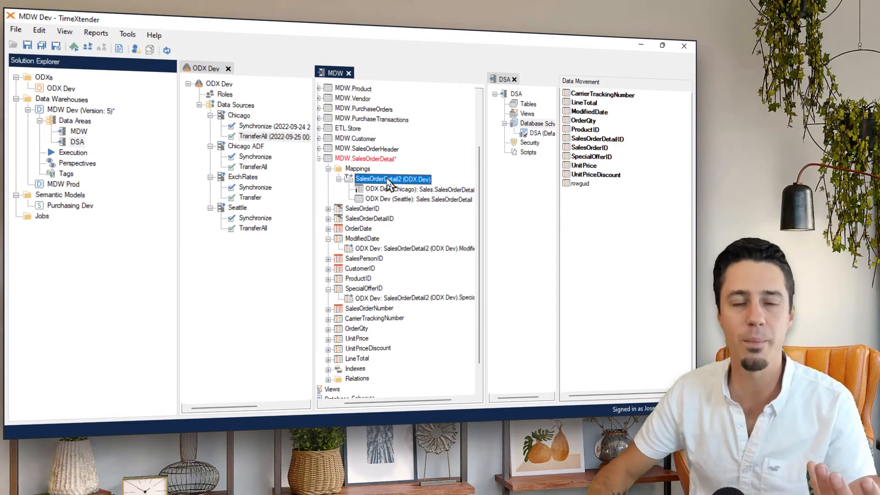
left_click_drag(413, 401, 399, 401)
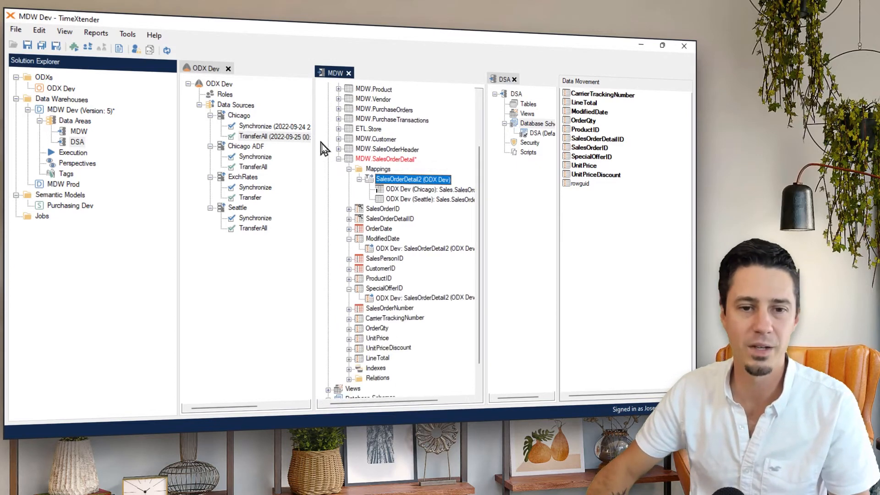
left_click(338, 159)
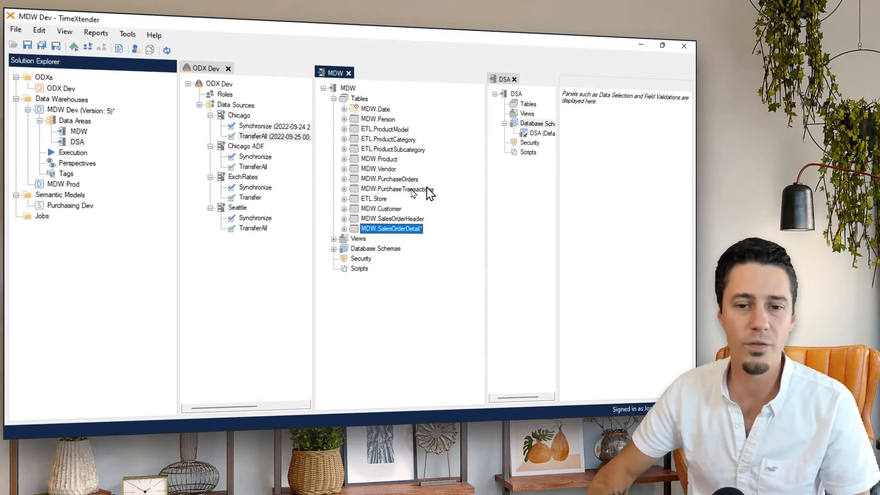
Step: Profile the ETL.Store table's data and examine the statistics of its Name, SalesPersonID, Demographics and ModifiedDate fields
right_click(372, 199)
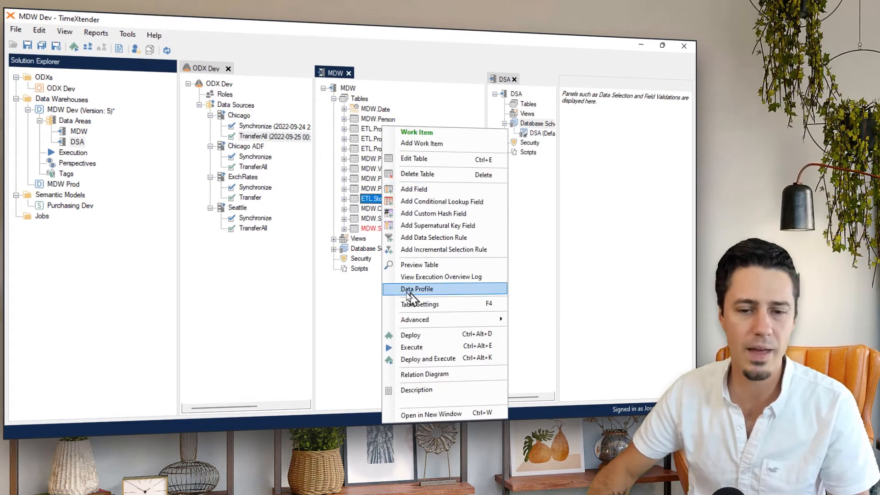
left_click(456, 290)
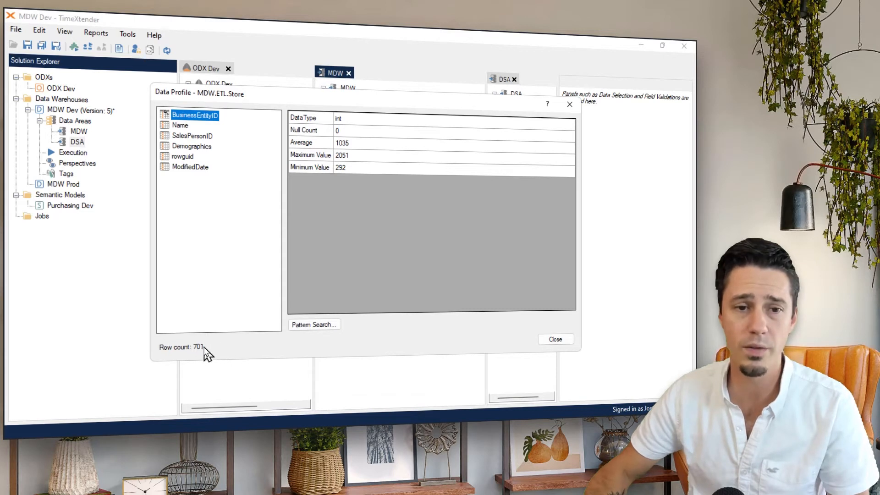
left_click(190, 126)
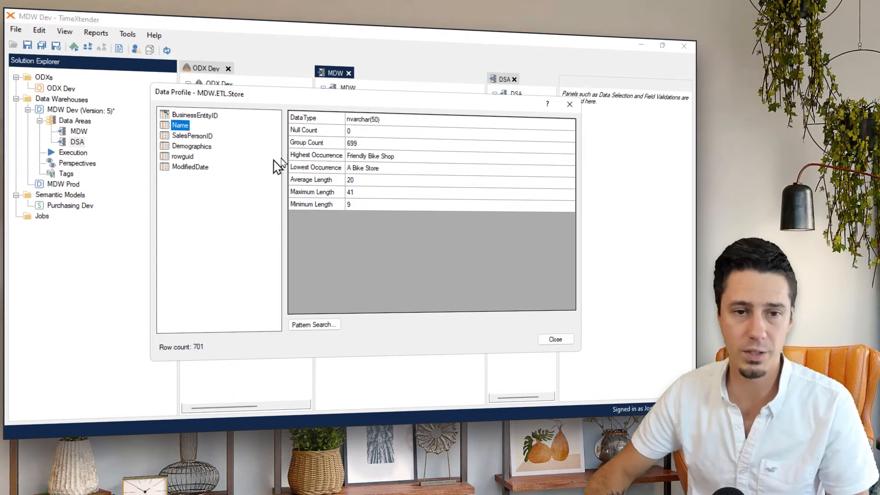
left_click(194, 139)
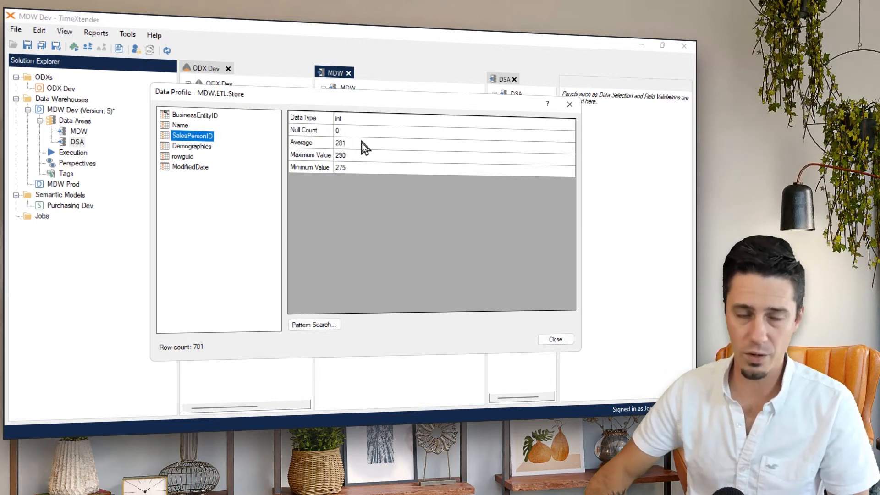
left_click(198, 148)
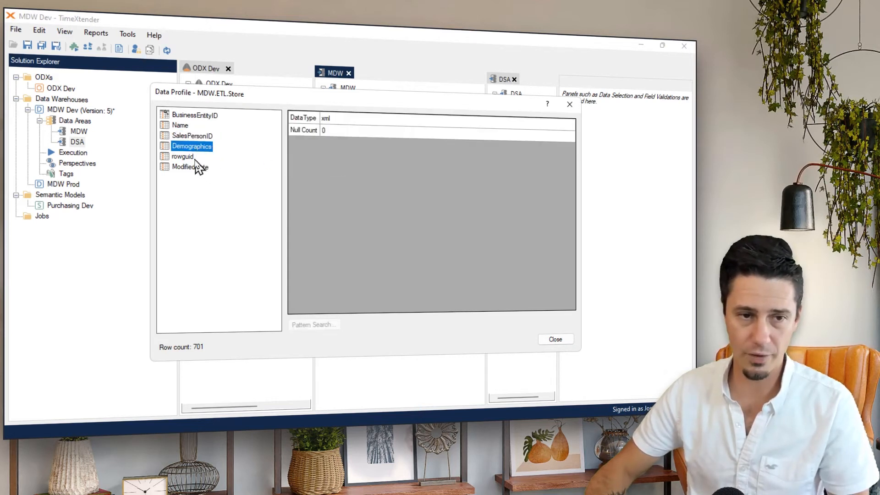
left_click(204, 169)
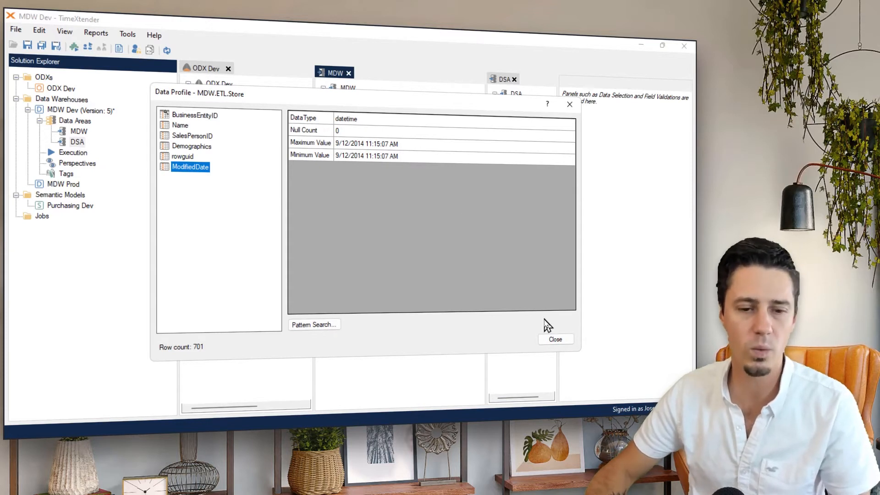
Step: Run a pattern search on the Store table's Name field for values LIKE A%, with unlimited rows
left_click(293, 326)
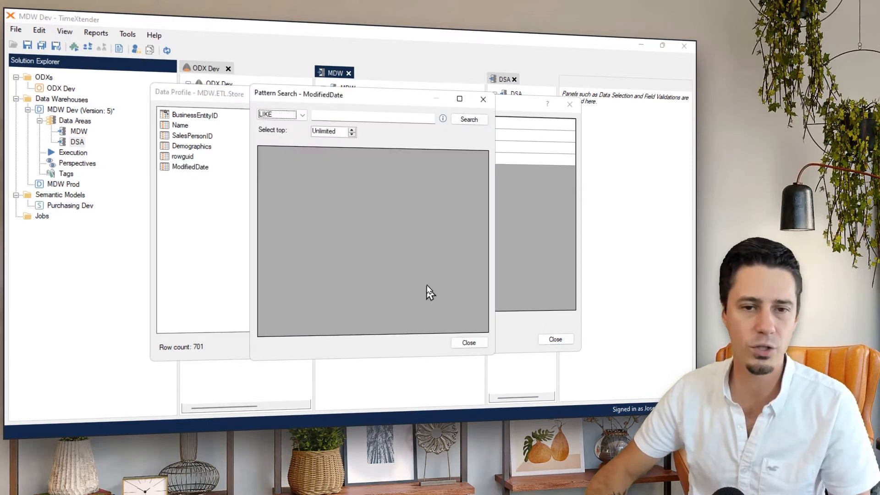
left_click(472, 343)
left_click(180, 126)
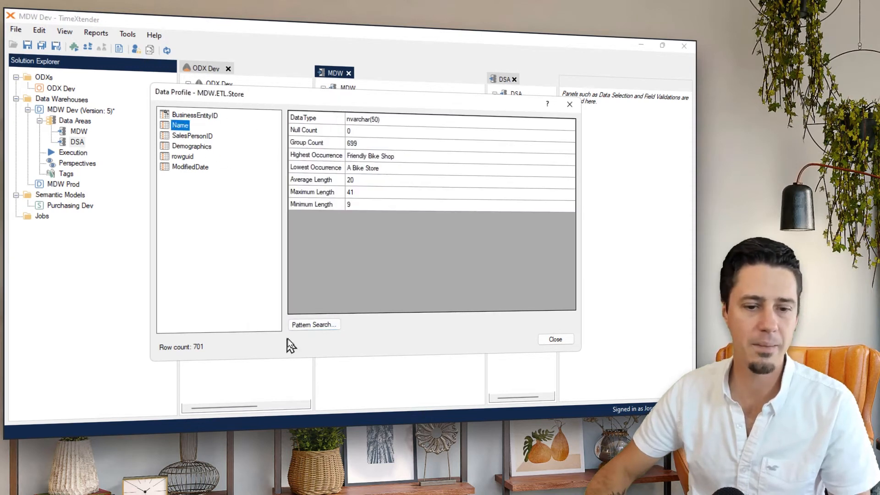
left_click(333, 326)
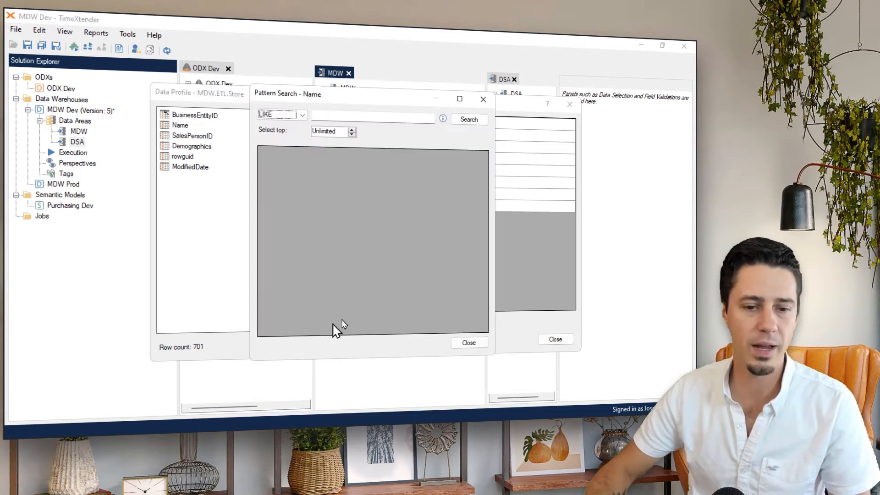
left_click(352, 118)
type("A")
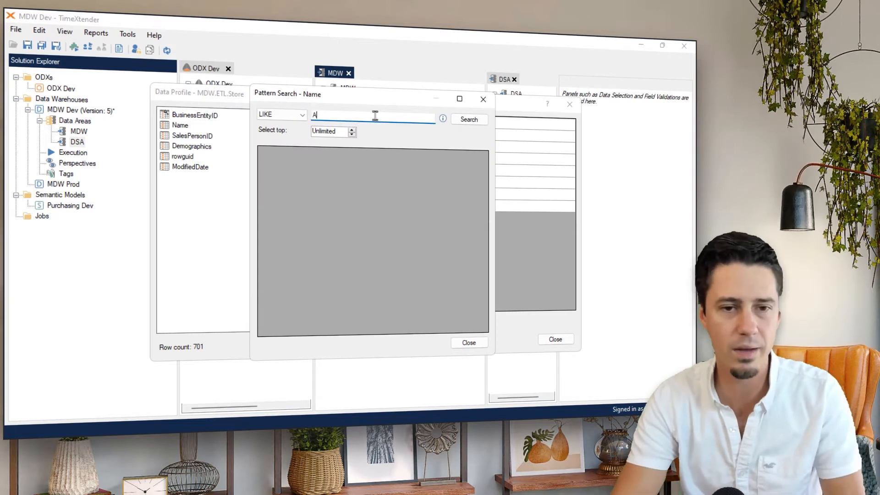
type("%")
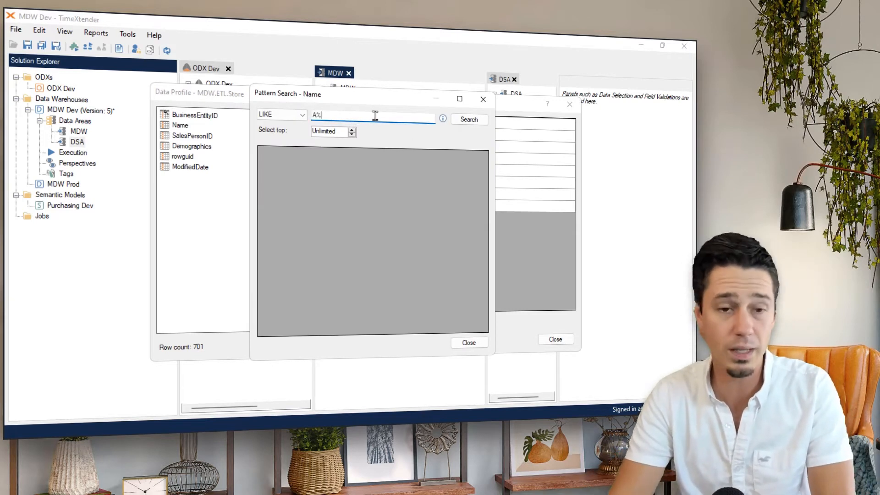
left_click(474, 122)
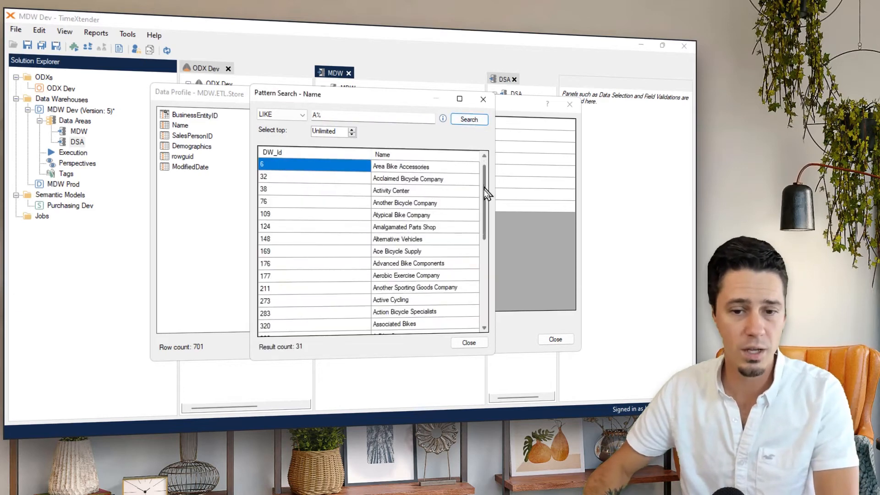
Step: Review the rest of the Name pattern search results and close the search and the Store table's data profile
left_click_drag(485, 193, 487, 306)
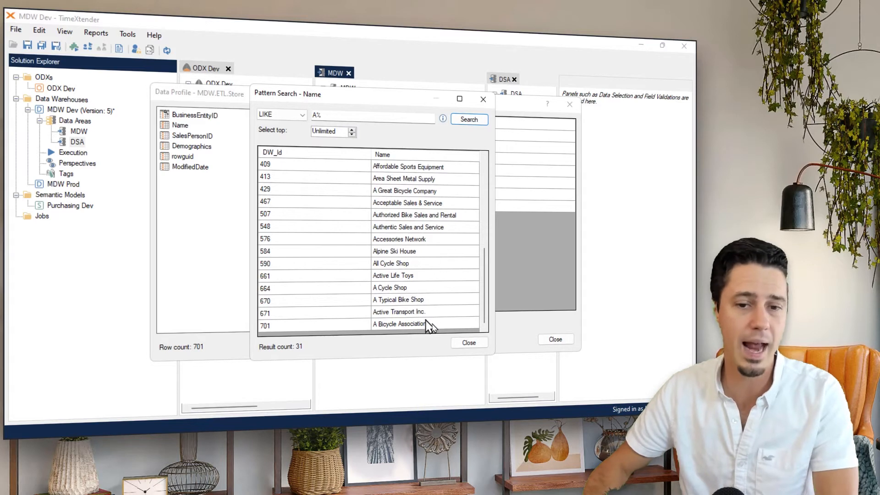
left_click(469, 343)
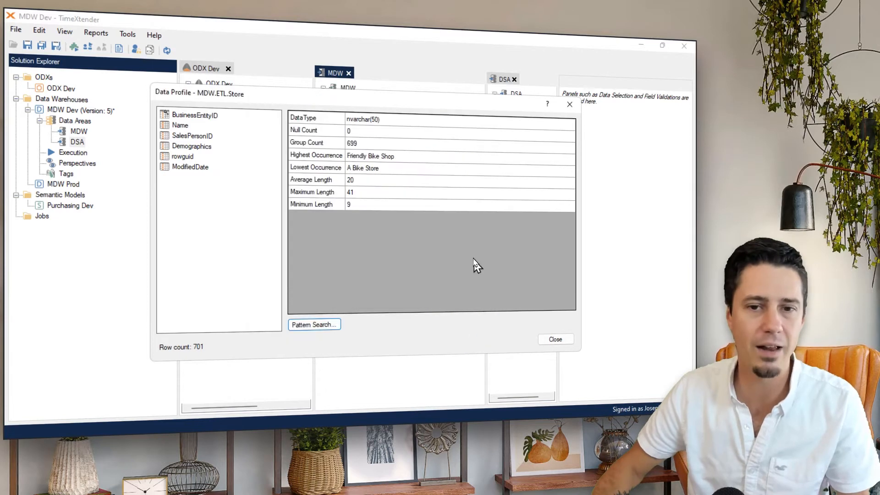
left_click(561, 341)
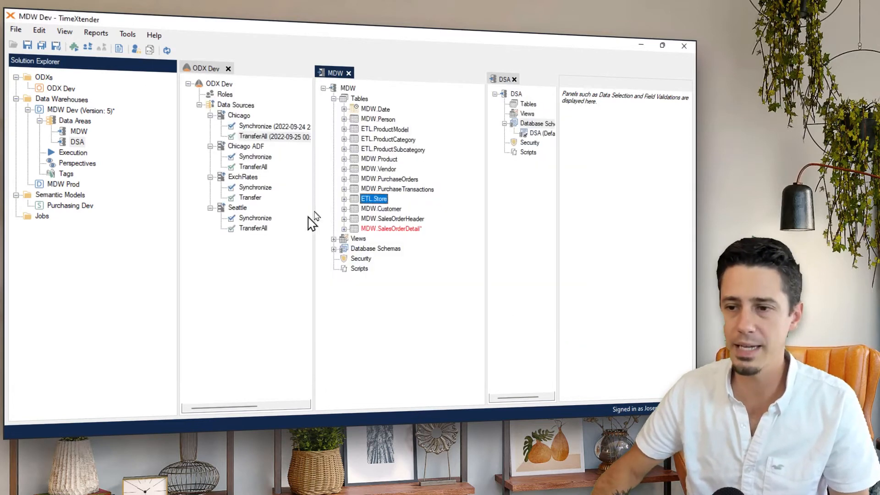
Step: Open the table settings of MDW.Vendor and bring up the related help article
right_click(386, 170)
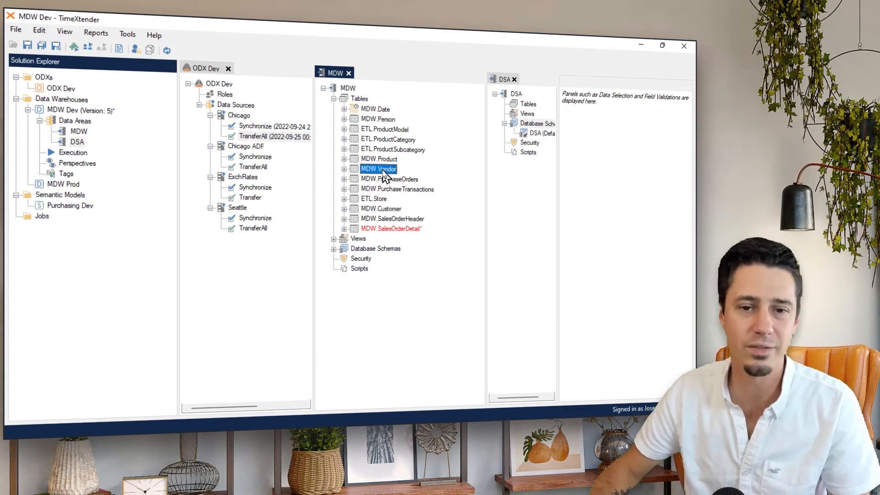
left_click(453, 306)
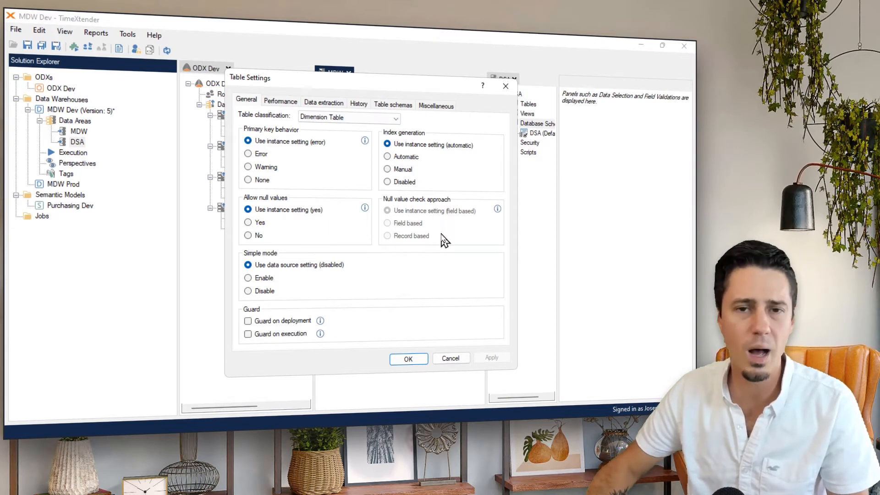
left_click(483, 87)
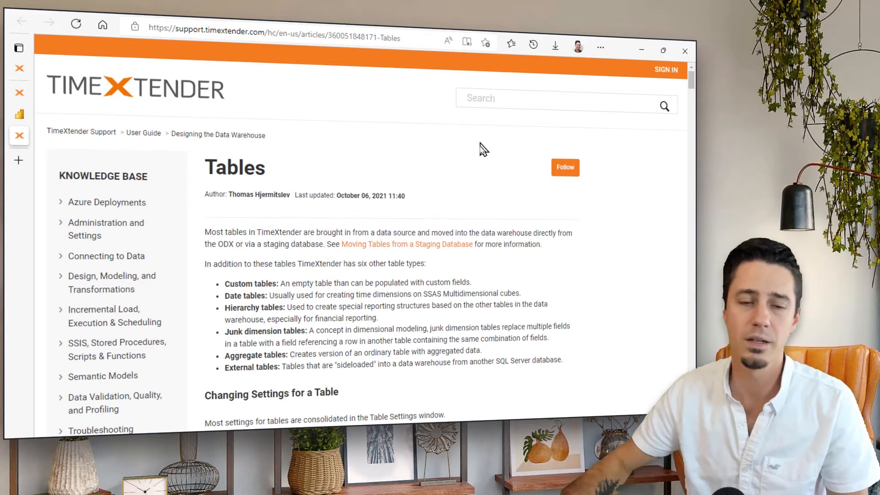
Step: Read the Tables article's sections on table settings, Simple Mode and guarding a table, then return to TimeXtender and cancel the Vendor table settings
scroll(542, 267, "down", 2)
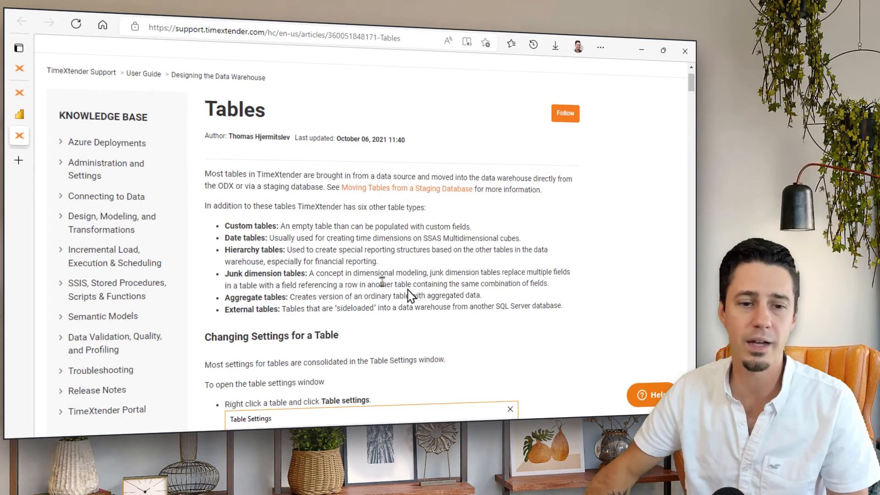
scroll(505, 246, "down", 7)
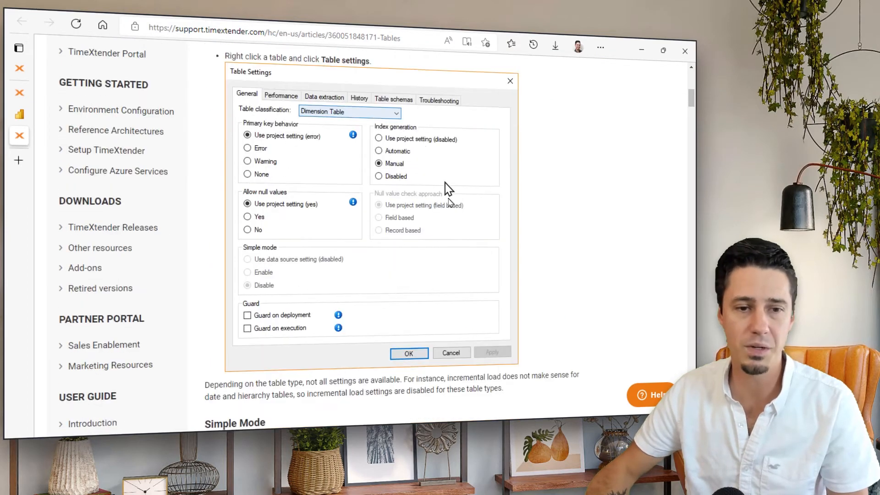
scroll(423, 266, "down", 2)
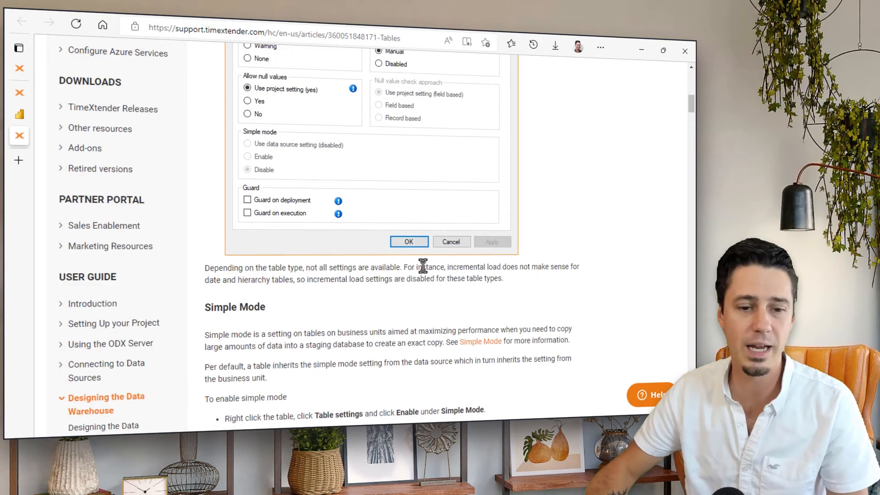
scroll(422, 265, "down", 1)
left_click_drag(204, 249, 284, 260)
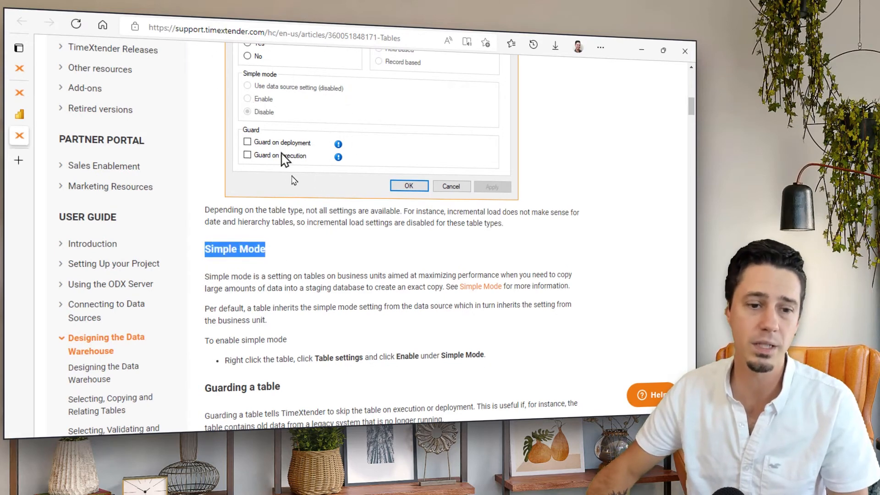
scroll(362, 266, "down", 3)
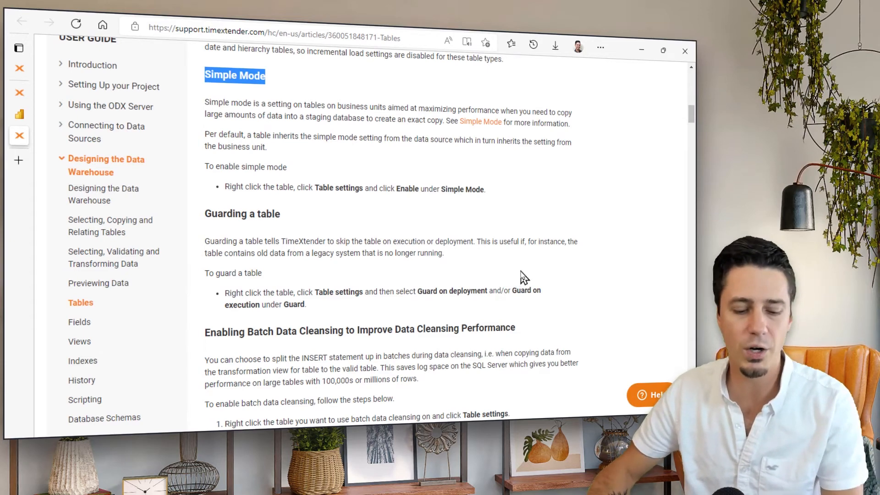
key("alt+Tab")
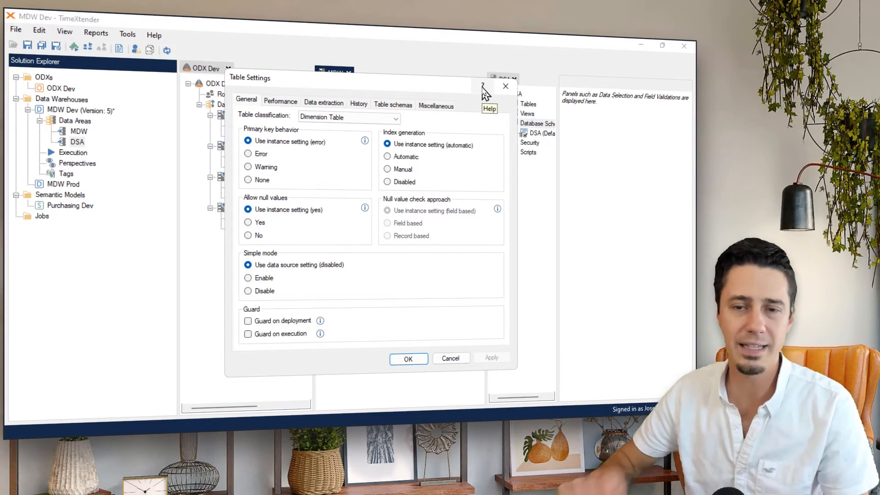
left_click(460, 360)
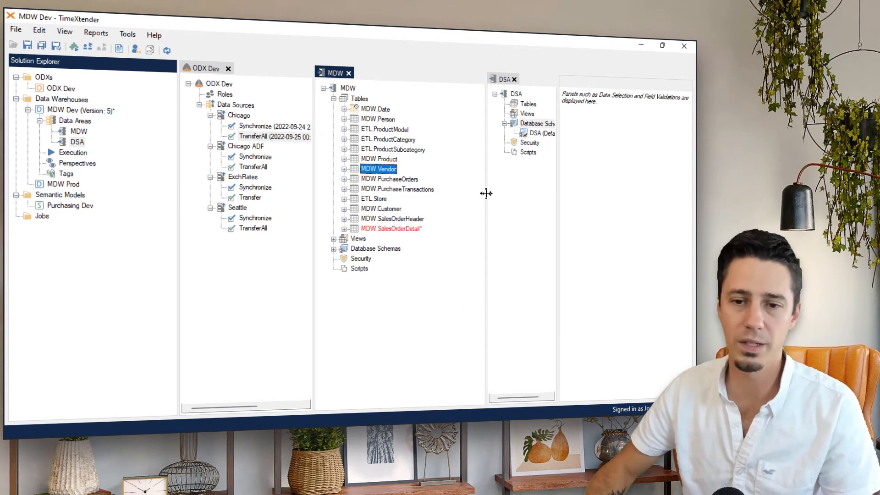
Step: Close the DSA data area and open MDW Dev's Execution node for viewing
left_click_drag(486, 194, 467, 193)
left_click(495, 80)
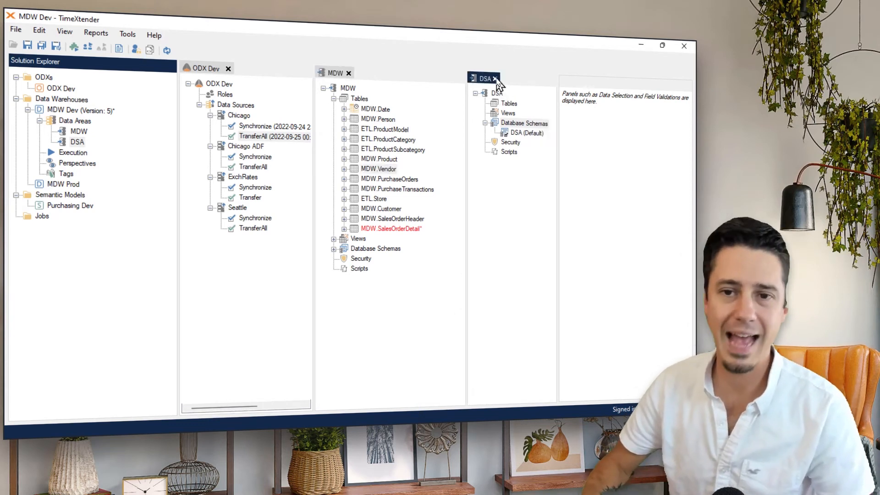
left_click(496, 79)
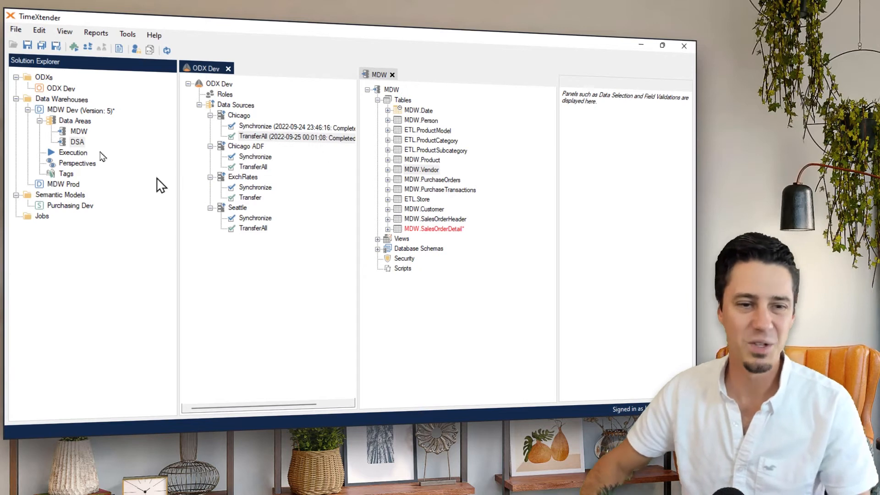
double_click(68, 154)
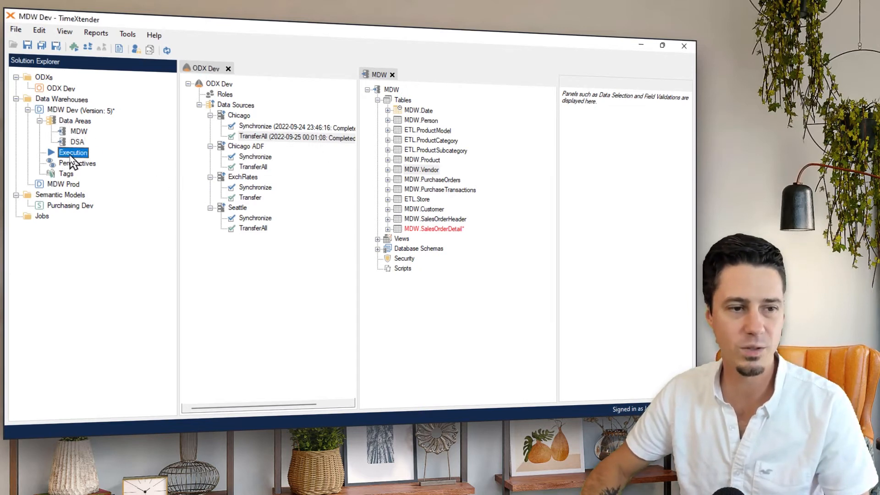
Step: Examine the blank PowerShell script step form for External Executables, cancel it, and expand the existing external executables
left_click(488, 133)
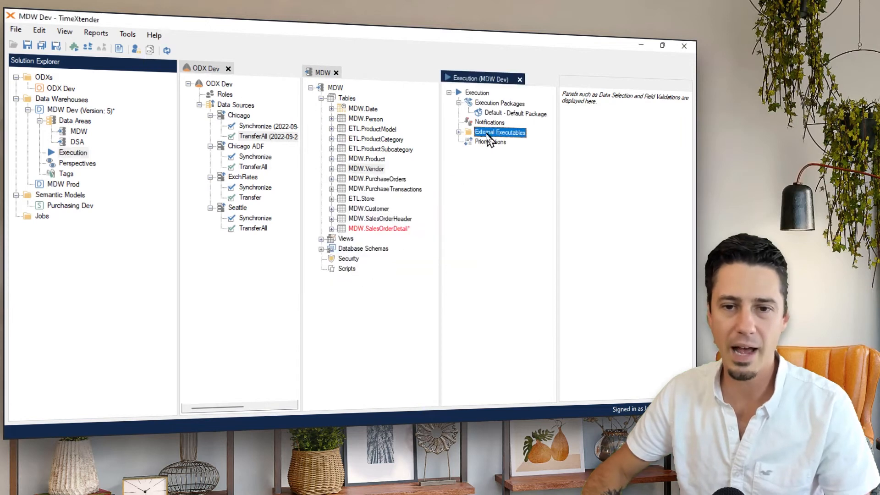
right_click(508, 138)
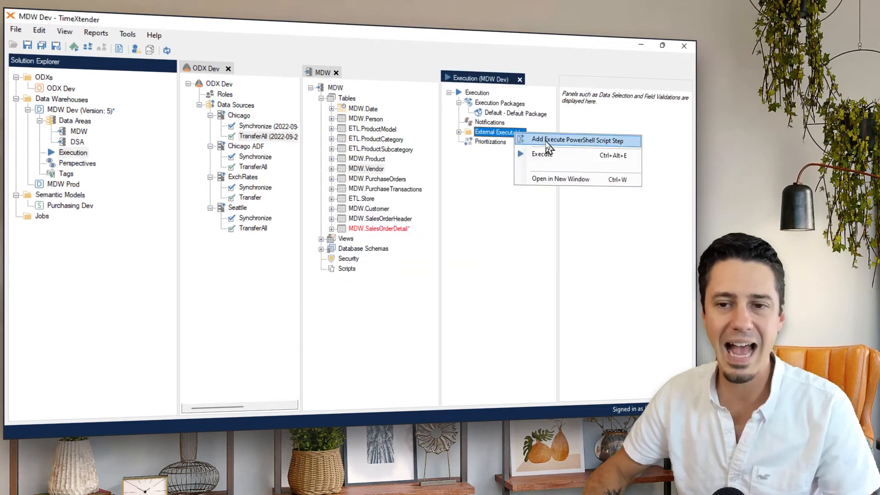
left_click(590, 143)
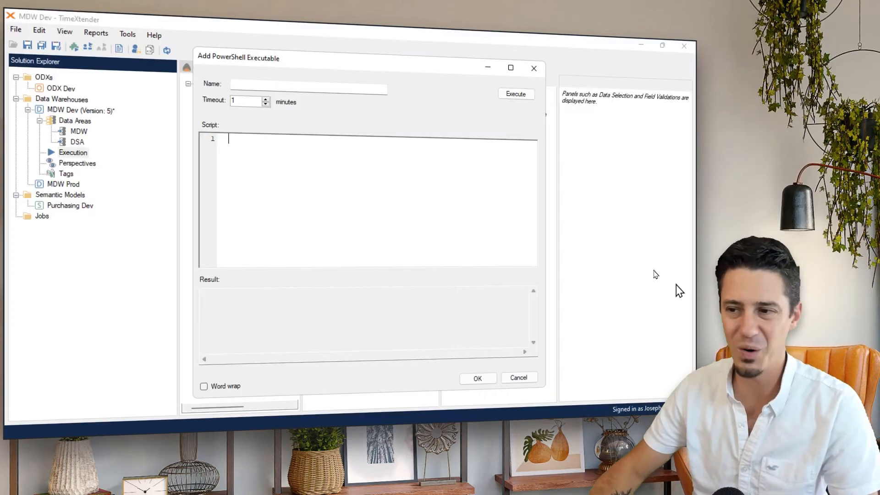
left_click(519, 377)
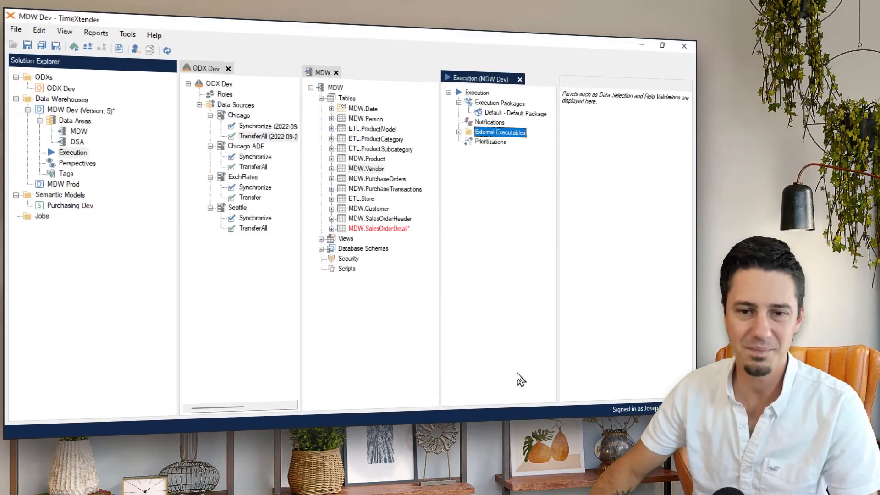
left_click(459, 132)
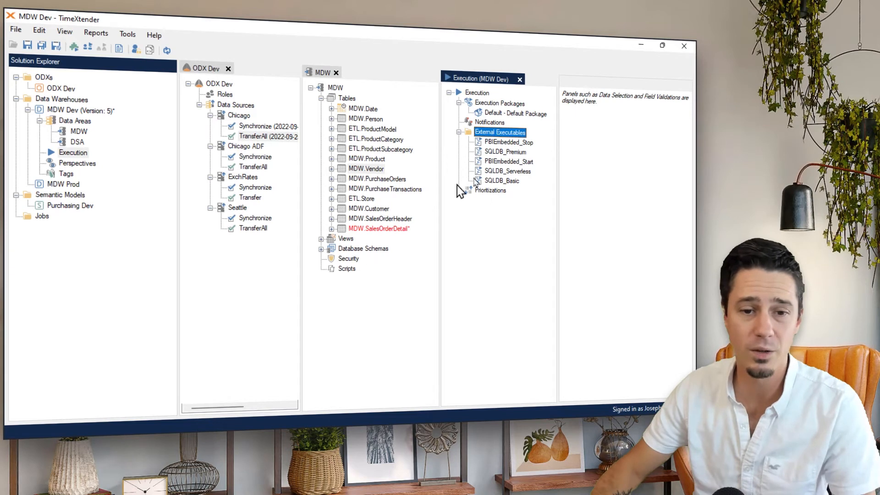
Step: Preview the MDW.DatabaseTier view, refresh its rows, examine the database's edition, tier and state, and close the preview
double_click(331, 238)
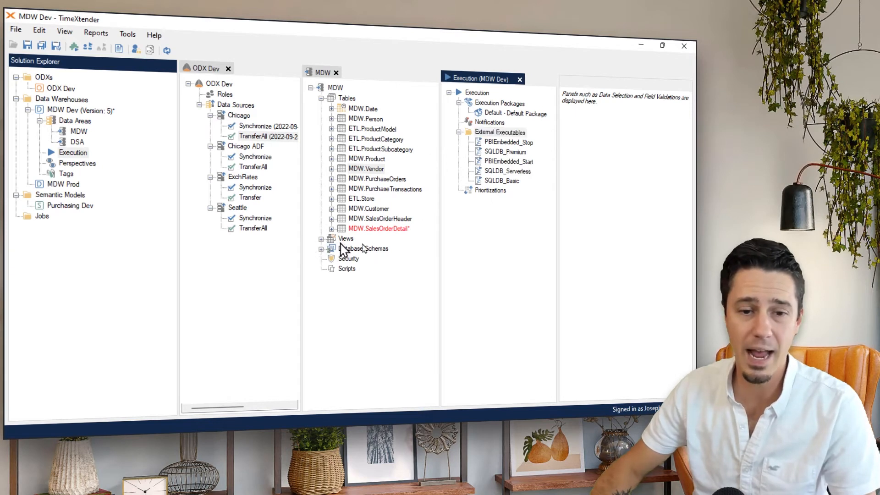
right_click(362, 248)
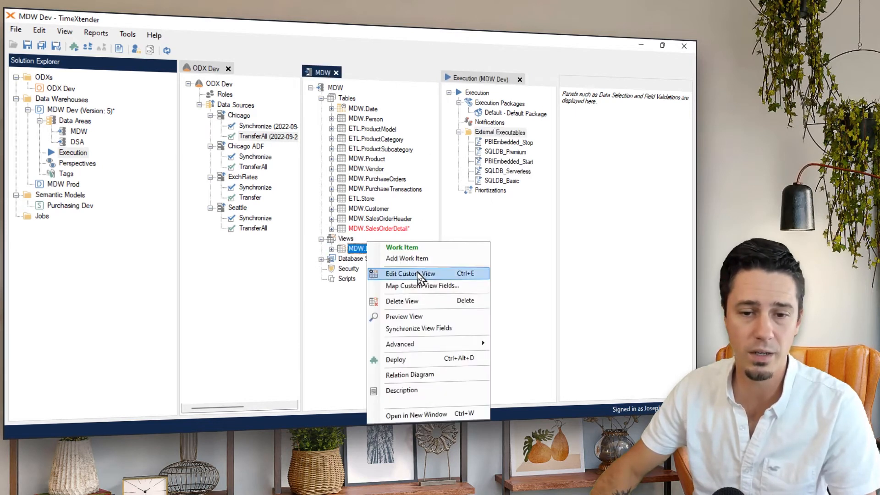
left_click(411, 318)
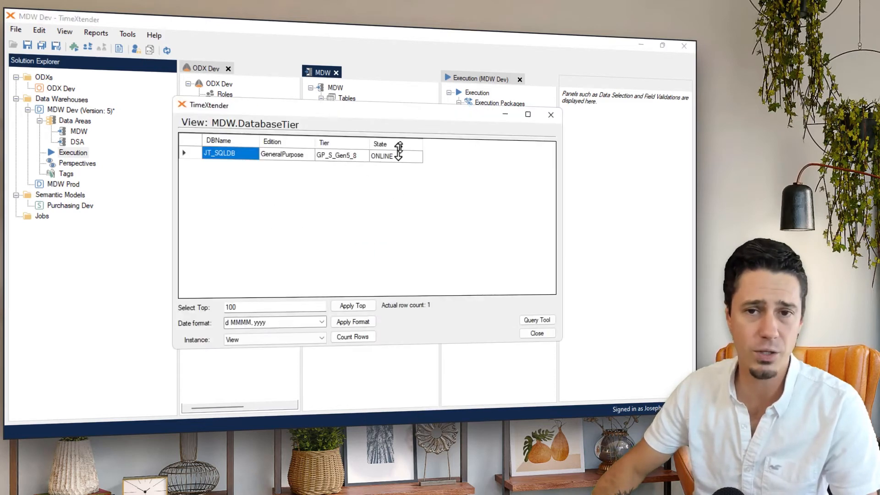
left_click_drag(398, 120, 357, 157)
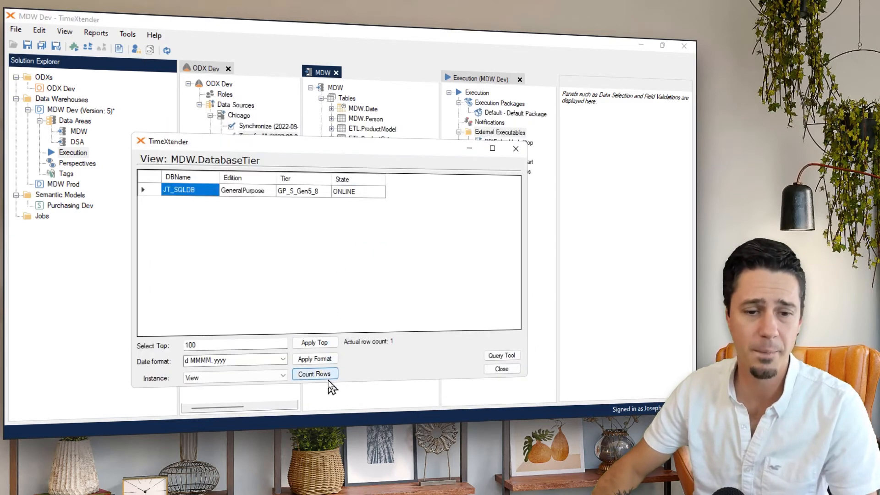
left_click(317, 344)
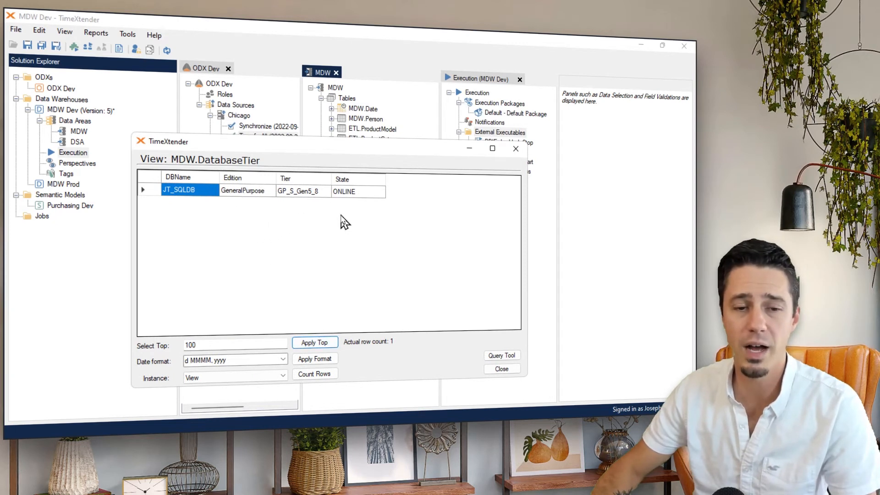
left_click(381, 192)
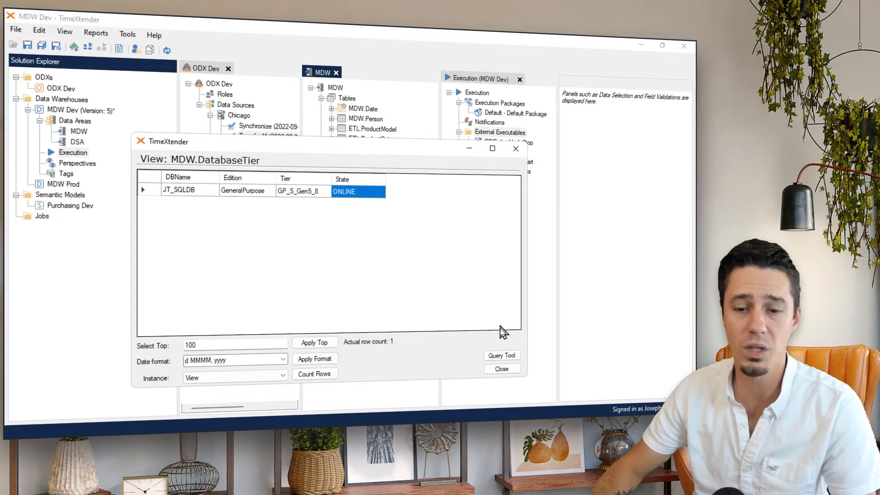
left_click(502, 370)
Step: Execute the SQLDB_Premium PowerShell script to switch JT_SQLDB to the Premium P1 tier, check the result's SkuName, and accept the executable
left_click(495, 153)
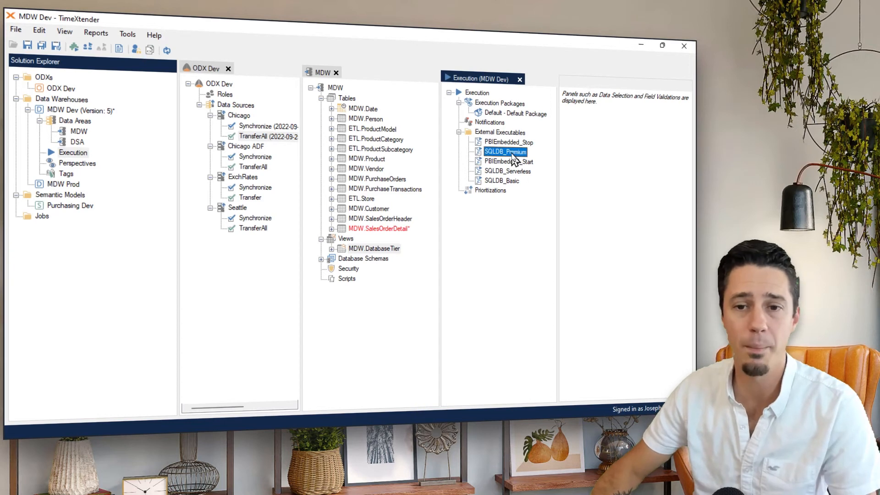
right_click(514, 155)
left_click(533, 158)
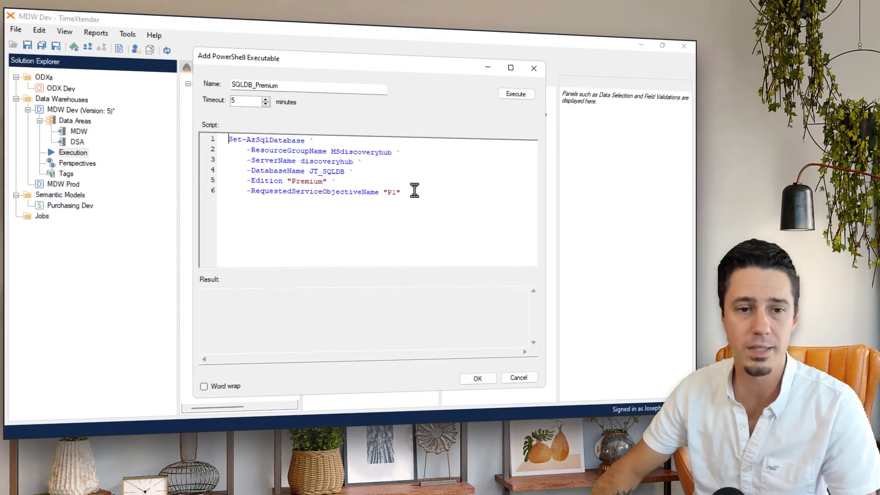
left_click(516, 94)
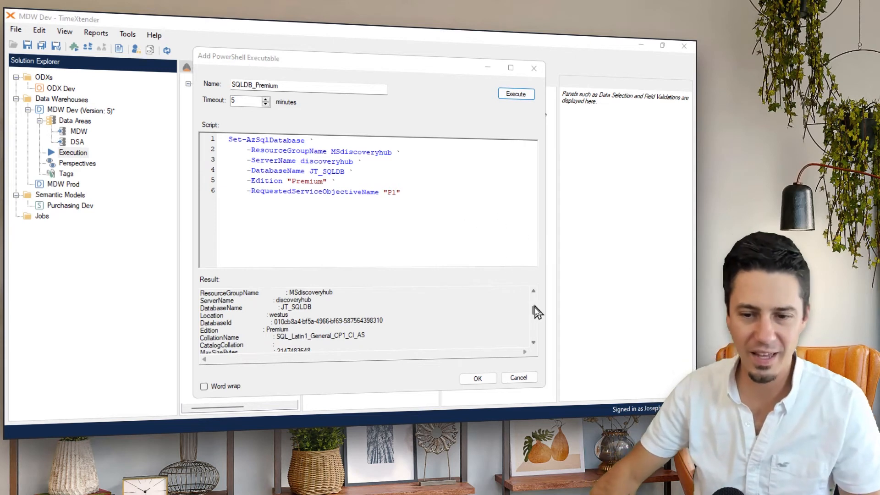
left_click_drag(532, 310, 533, 329)
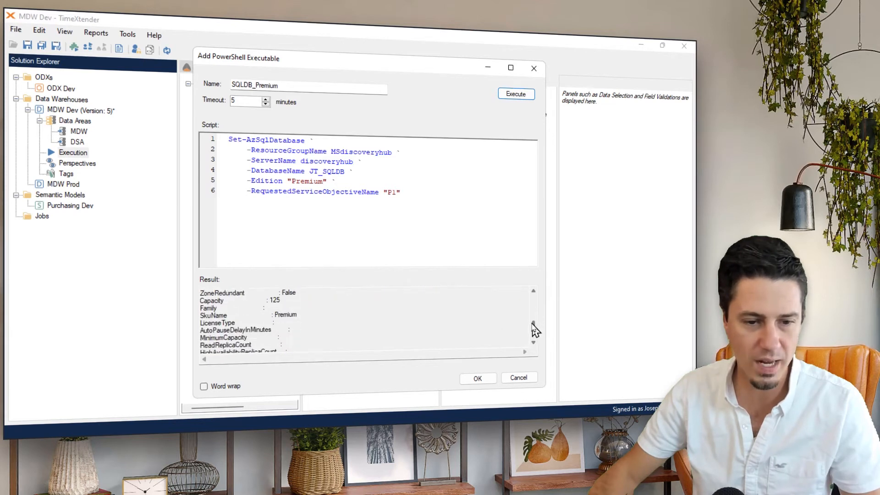
left_click_drag(269, 315, 314, 315)
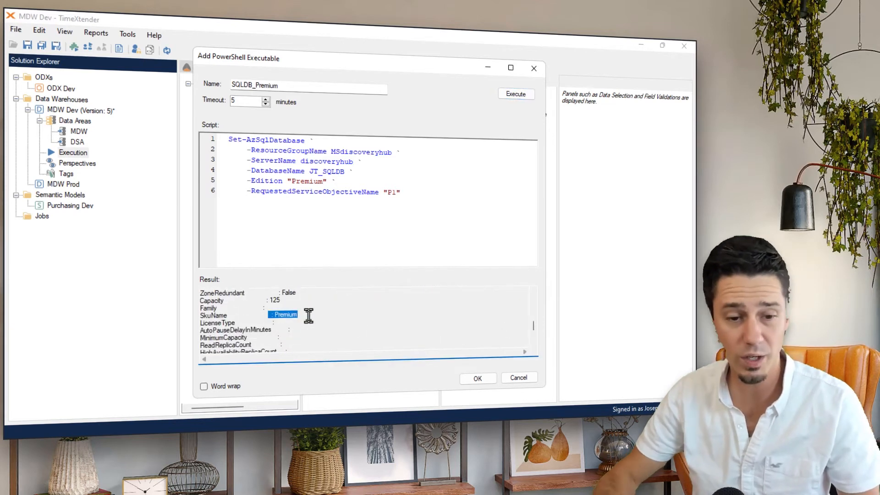
left_click(479, 381)
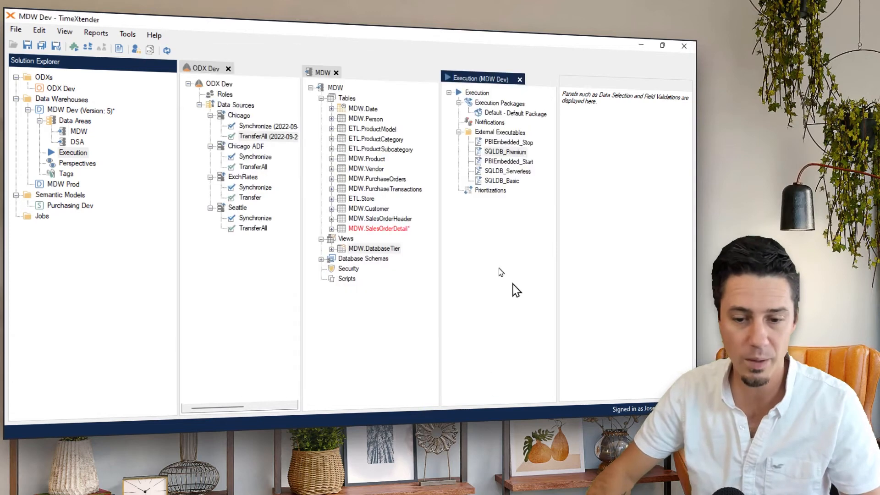
Step: Preview the MDW.DatabaseTier view again to check the database's edition and tier after the script run
right_click(388, 253)
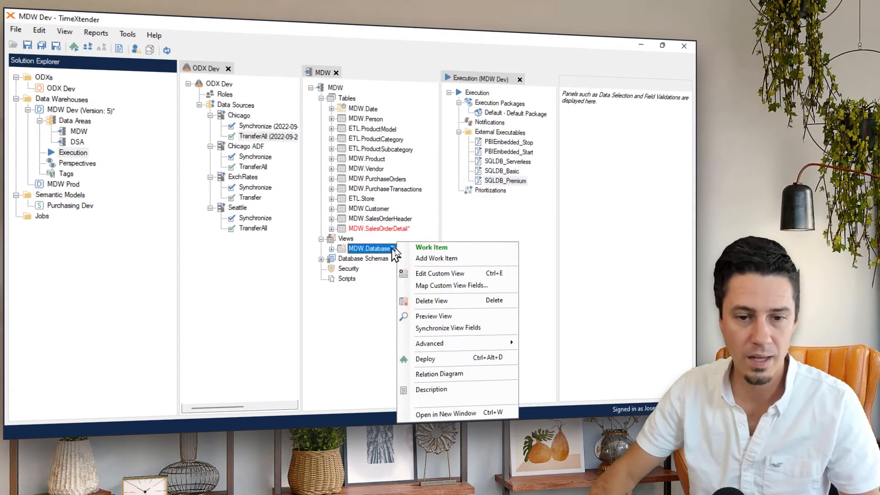
left_click(427, 300)
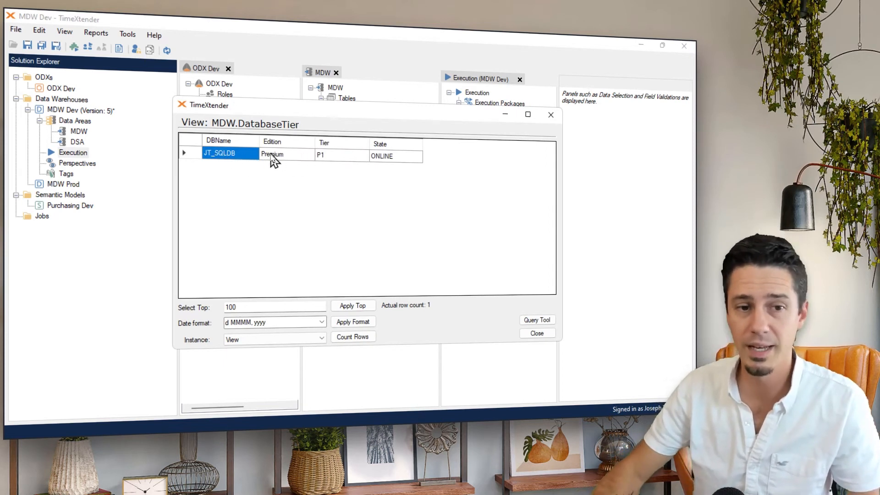
Step: Close the view preview and start a new execution package named MDW
left_click(537, 333)
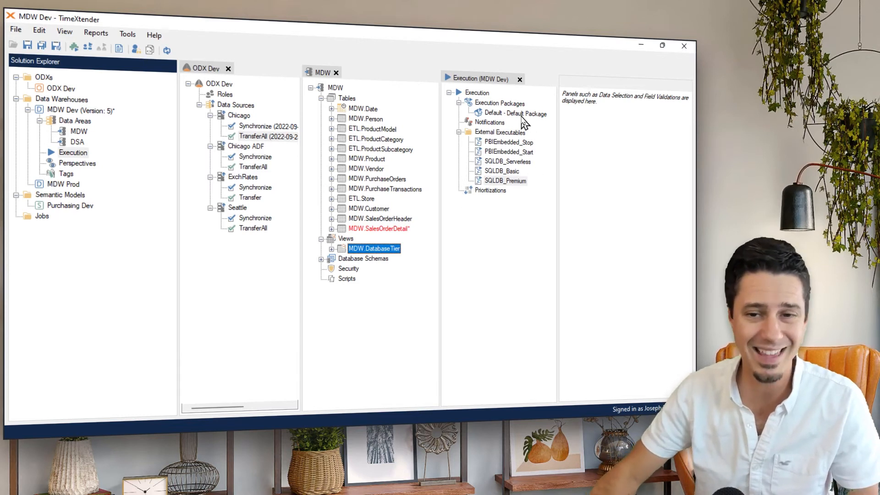
left_click(500, 105)
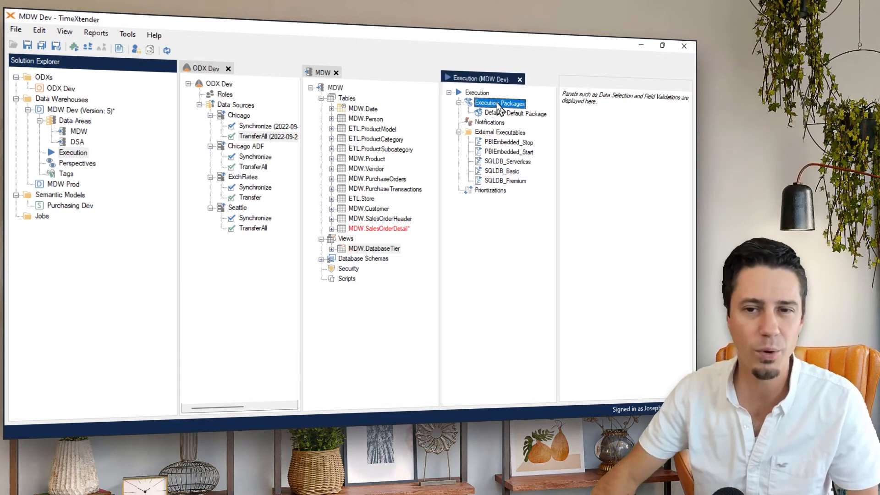
right_click(508, 105)
left_click(546, 118)
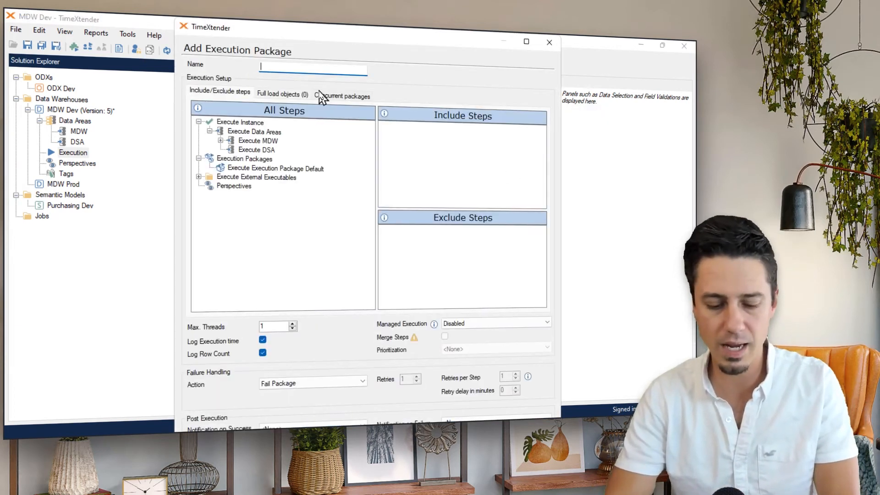
type("MDW")
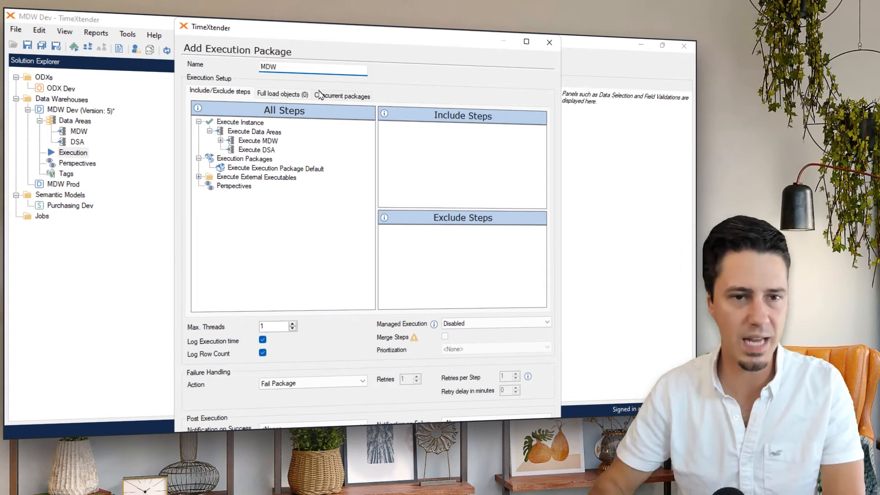
Step: Include the steps SQLDB_Premium script, Execute MDW and SQLDB_Basic script, in that order, in the execution package
left_click(265, 142)
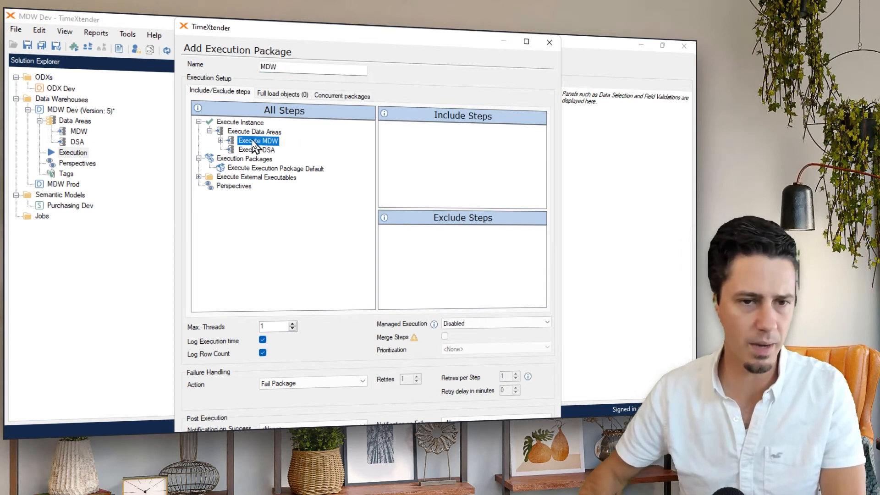
left_click_drag(256, 146, 434, 160)
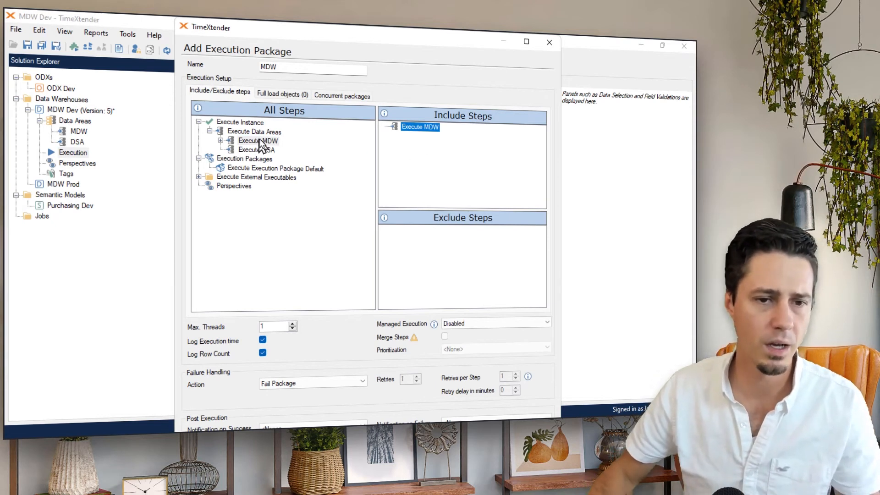
left_click(197, 177)
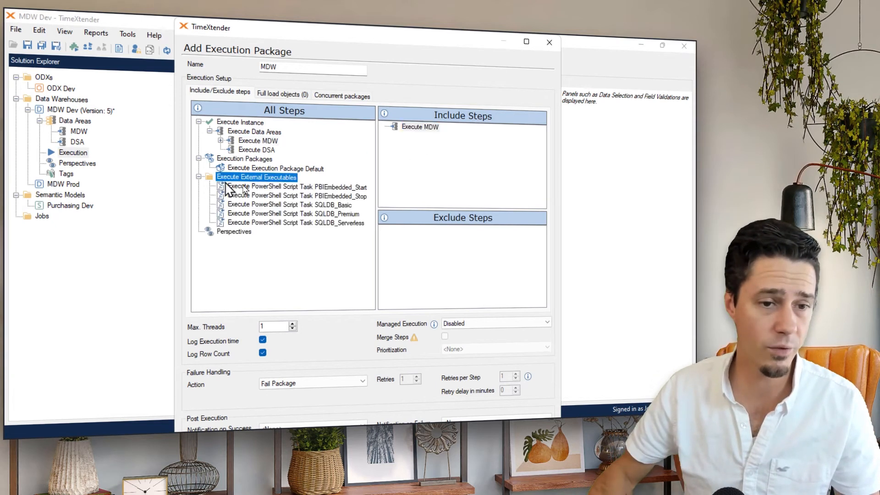
left_click_drag(354, 217, 441, 132)
left_click(469, 142)
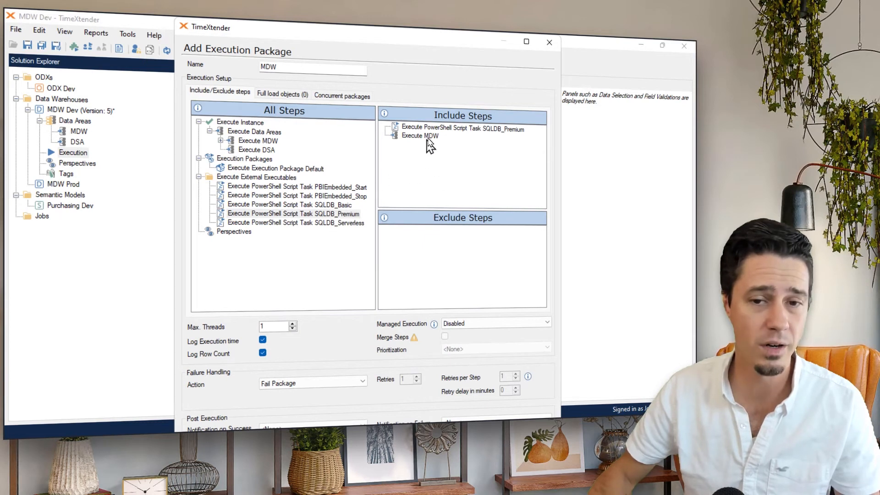
left_click_drag(347, 205, 439, 162)
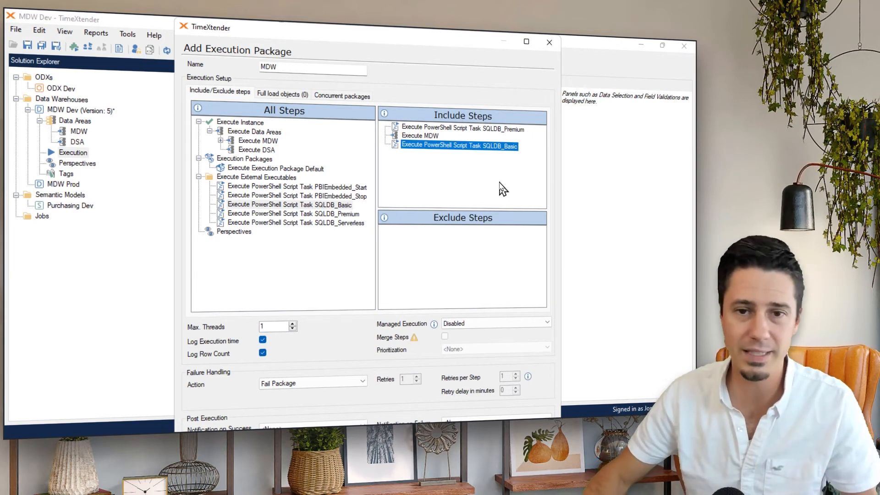
Step: Set the package's maximum threads to 4 and managed execution to ExecutionTime, and accept the package
left_click(292, 324)
left_click(292, 323)
left_click(292, 323)
left_click(542, 325)
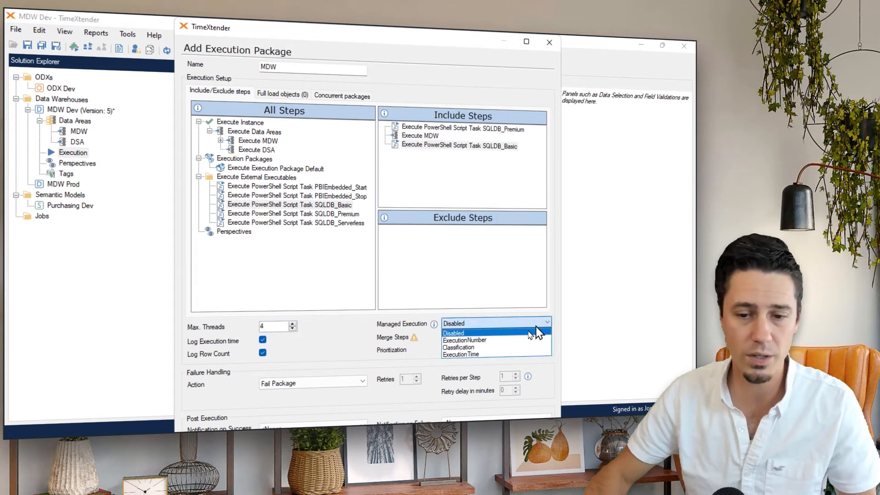
left_click(479, 355)
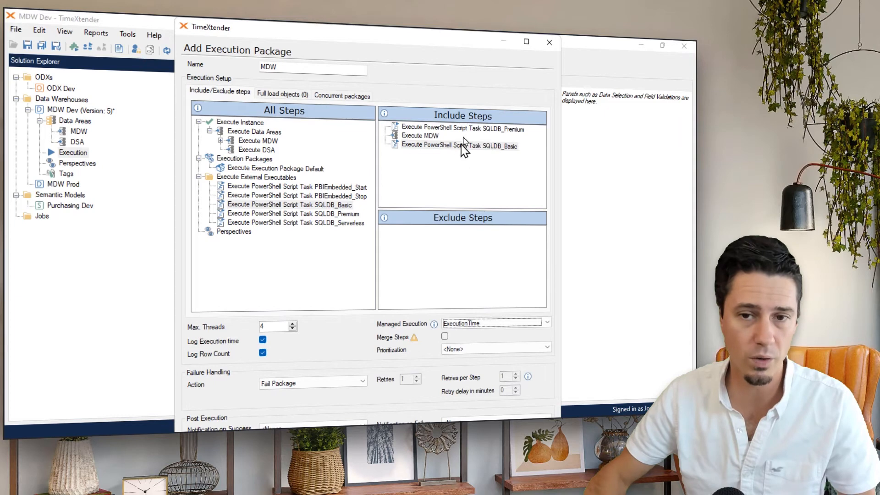
left_click(484, 190)
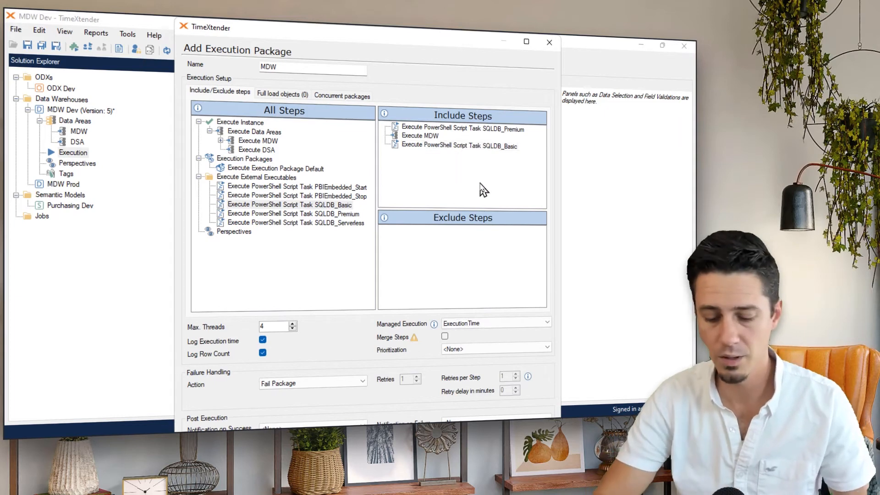
key("Return")
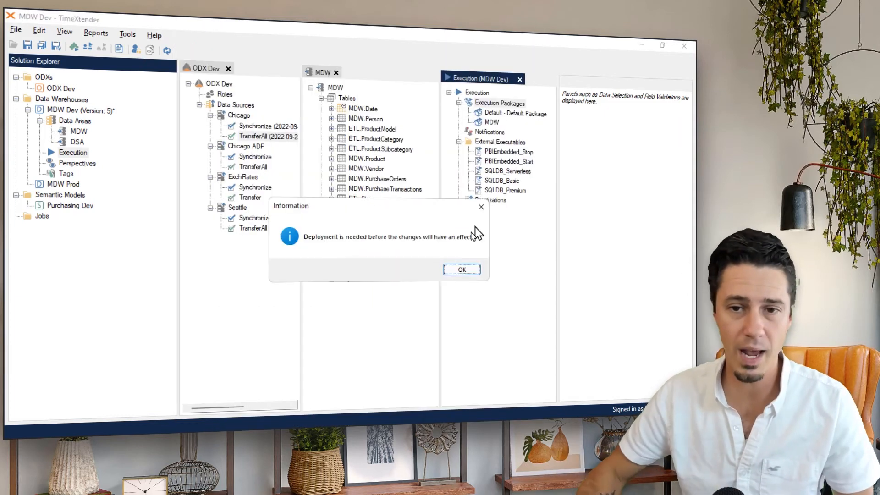
left_click(458, 271)
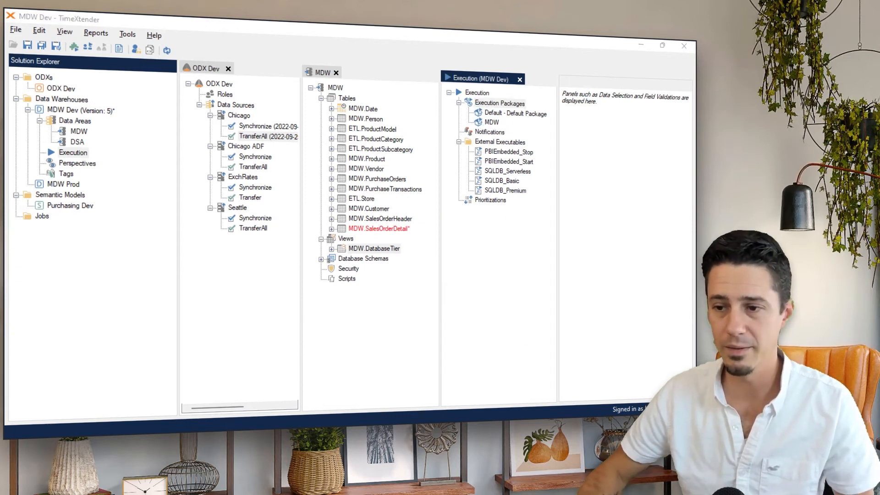
left_click(374, 304)
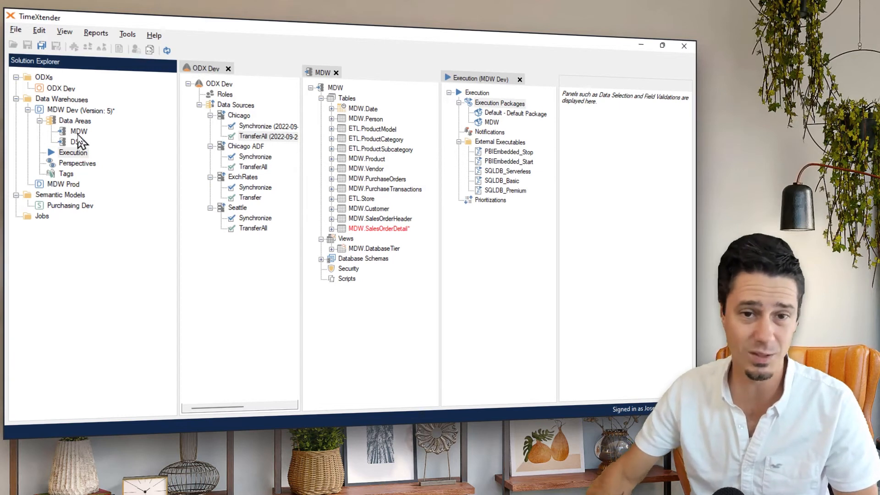
Step: Start copying the MDW Dev instance to another instance, saving its changes as a new version without a note
left_click(64, 111)
right_click(64, 111)
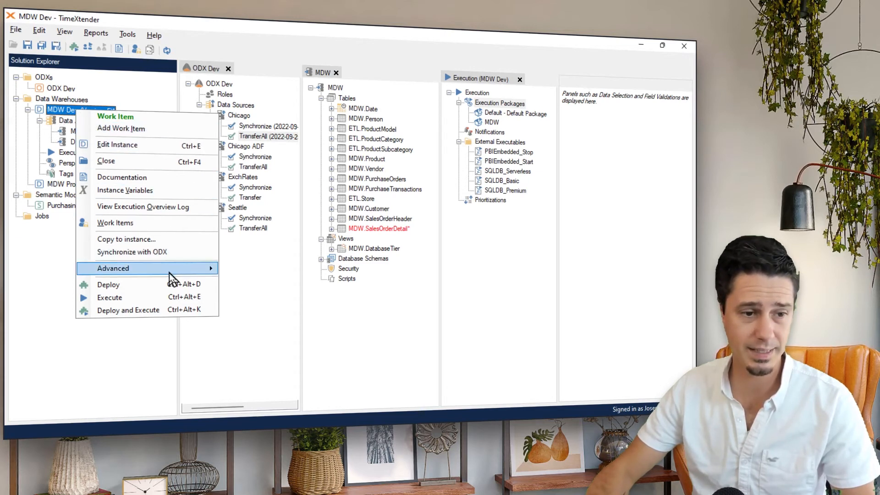
mouse_move(171, 274)
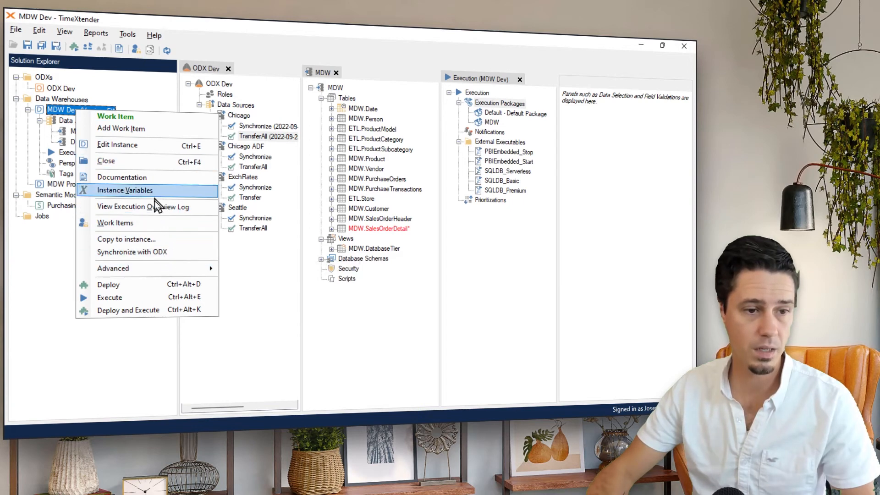
left_click(147, 240)
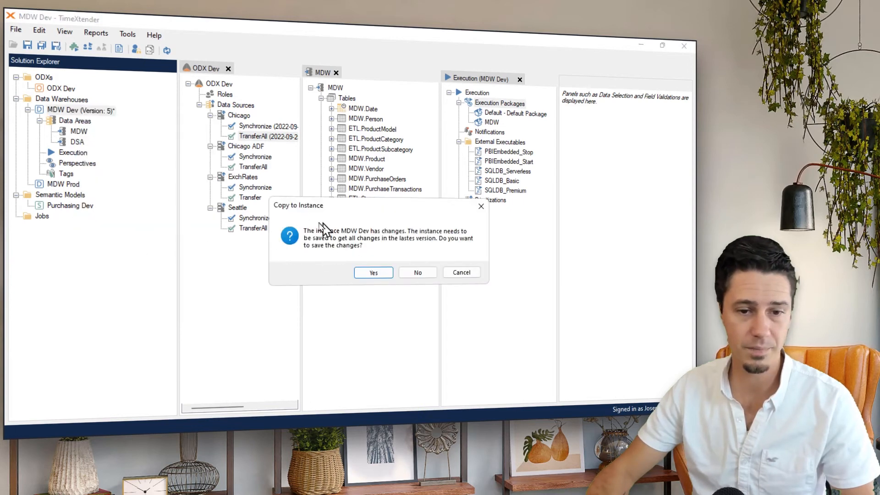
left_click(375, 272)
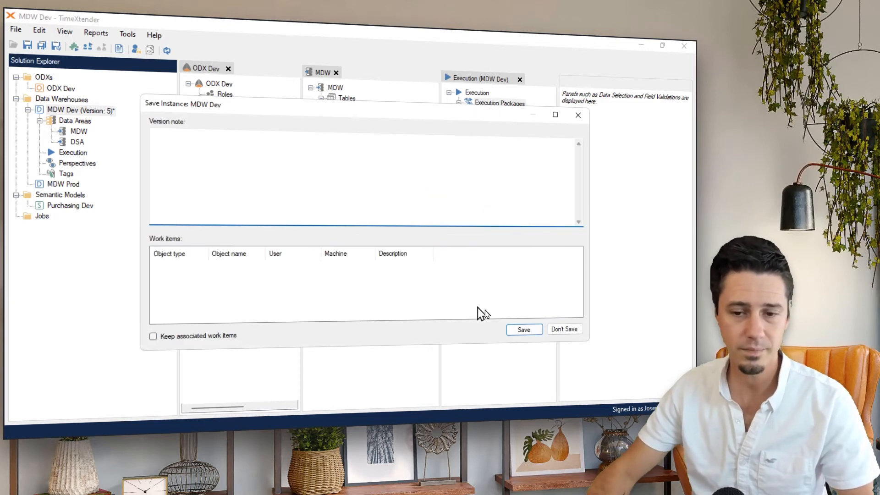
left_click(524, 329)
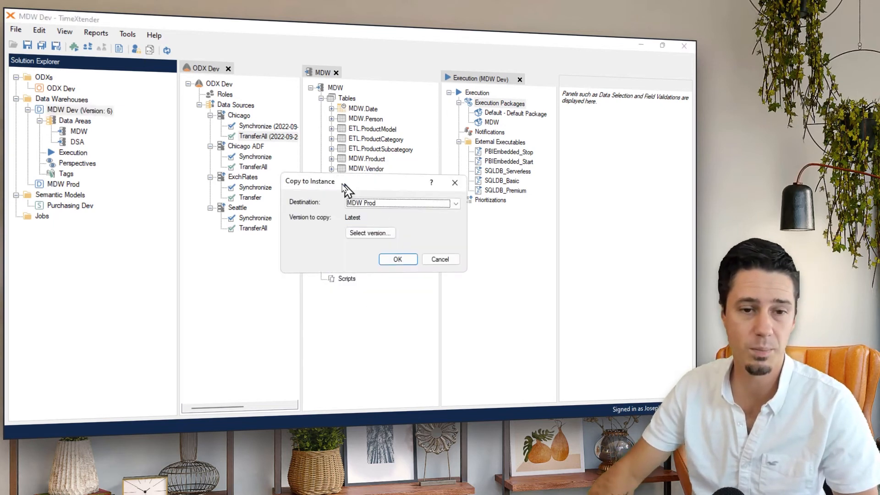
Step: Choose MDW Prod as the destination, review the available versions, and copy the latest version of MDW Dev to it
left_click(410, 203)
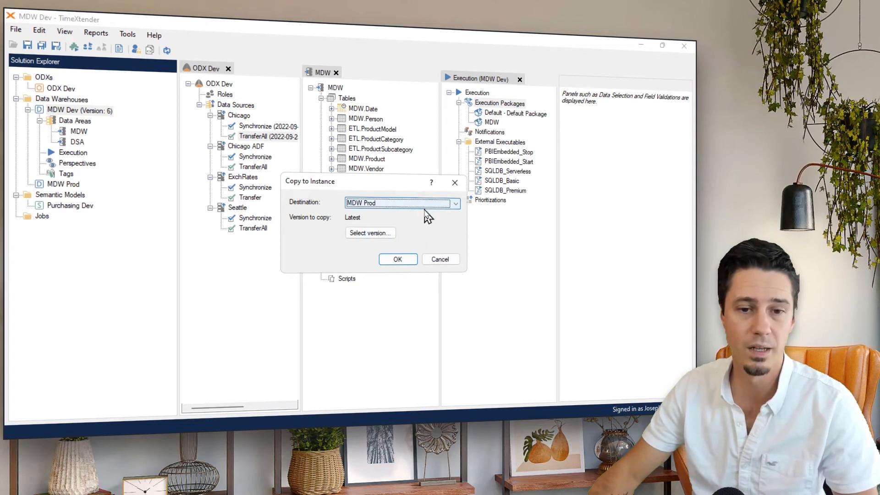
left_click(360, 214)
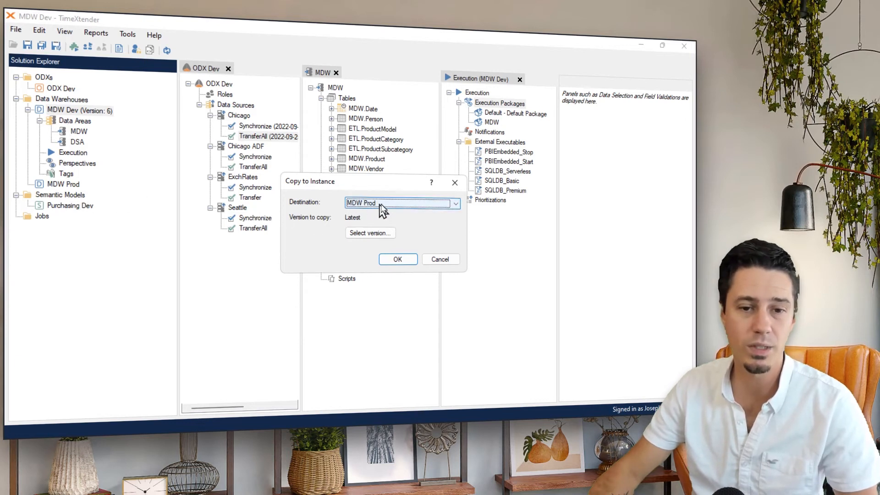
left_click(374, 233)
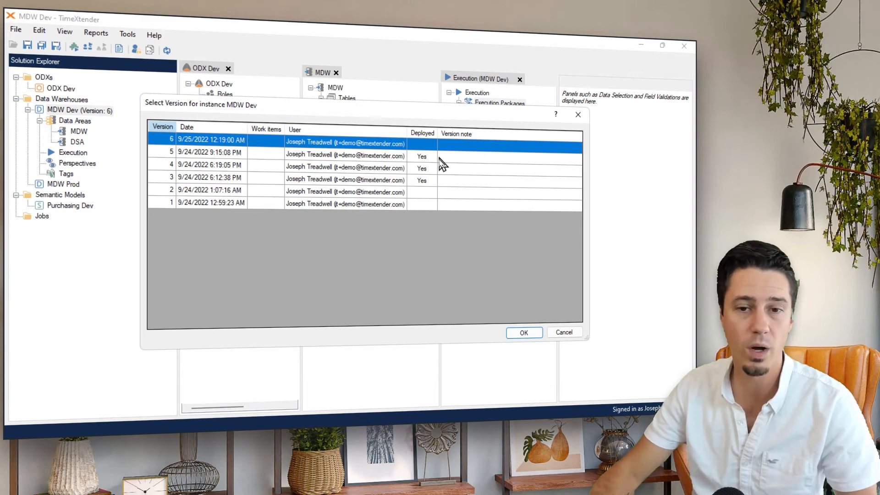
left_click(564, 332)
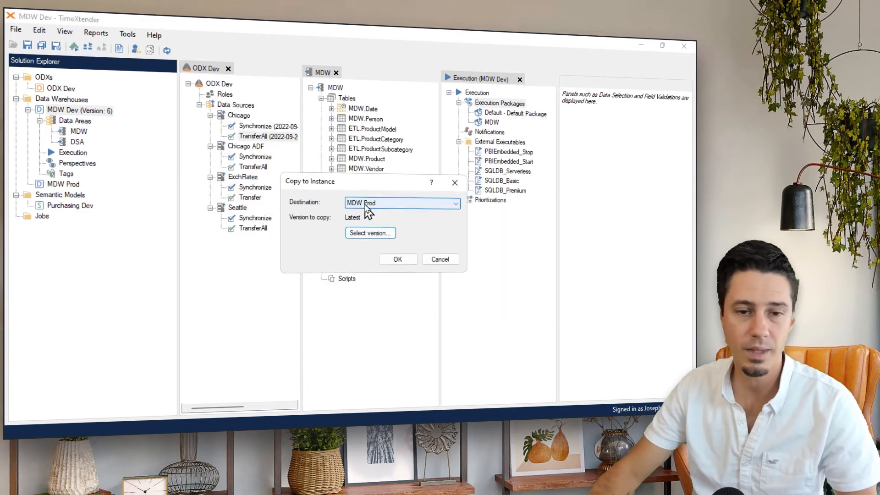
left_click(398, 260)
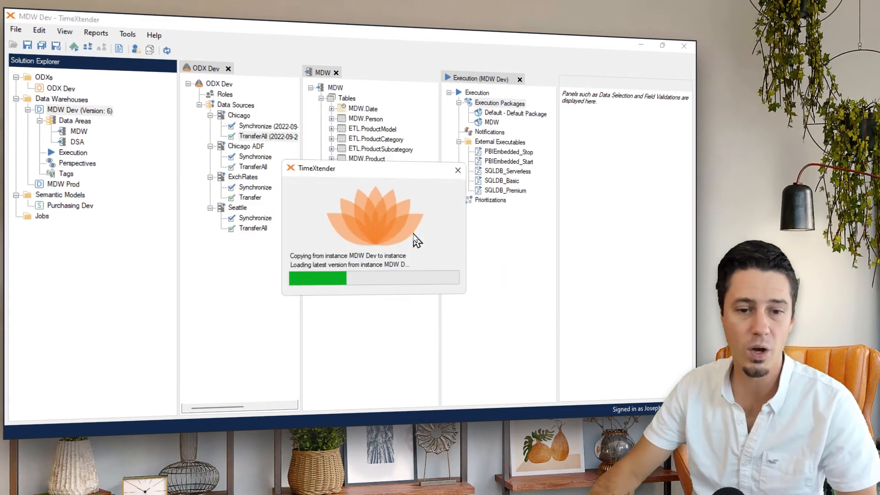
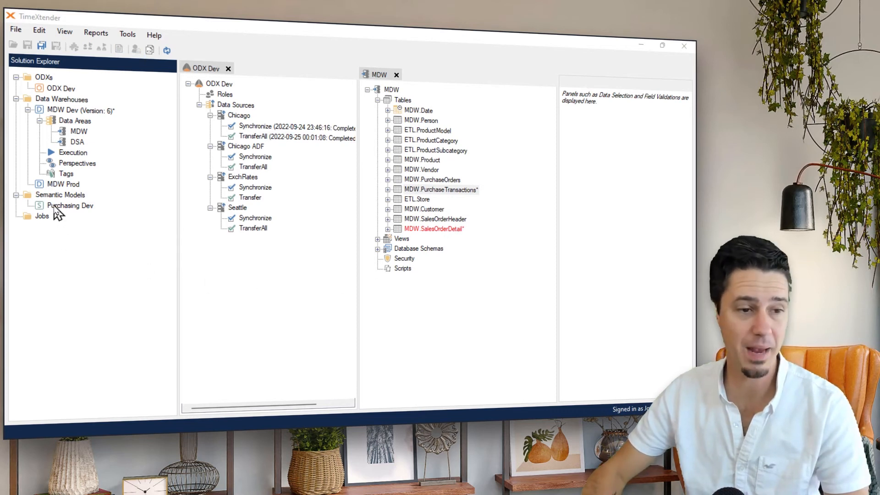
Step: Open the Purchasing Dev semantic model and add MDW.PurchaseTransactions with the fields PurchaseOrderID, OrderQty, UnitPrice and LineTotal
double_click(69, 206)
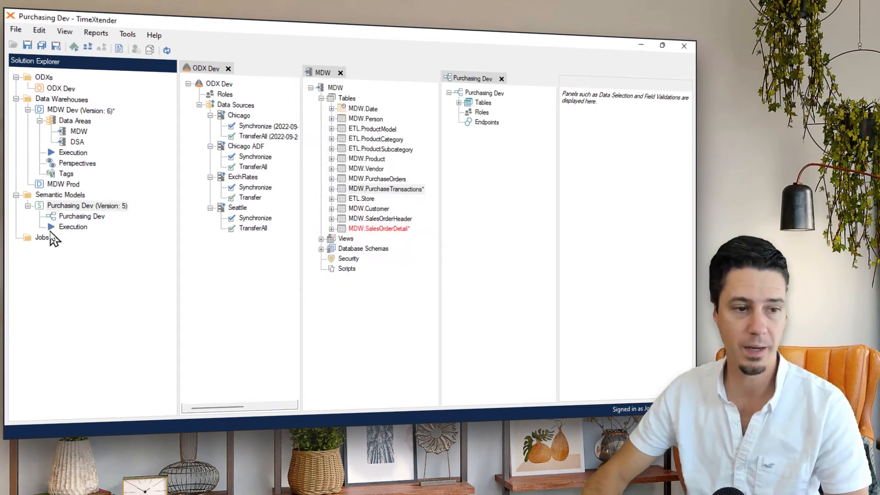
double_click(481, 102)
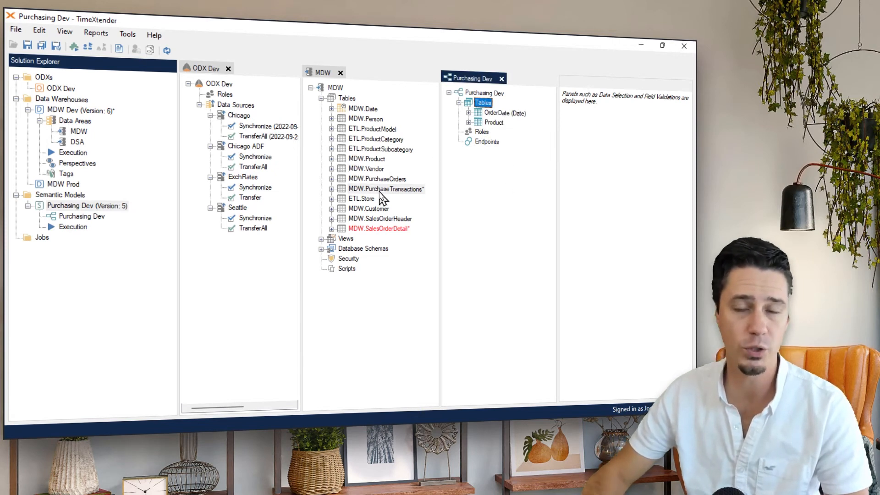
left_click_drag(381, 190, 485, 109)
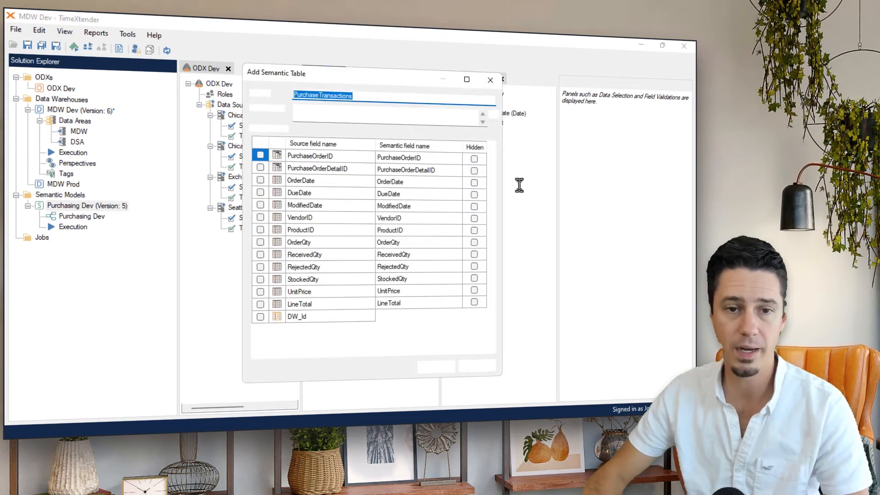
left_click(259, 156)
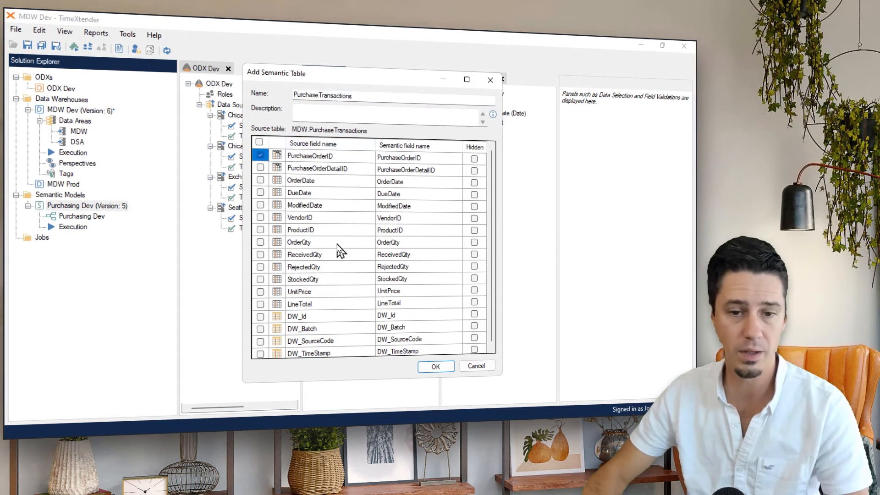
left_click(260, 242)
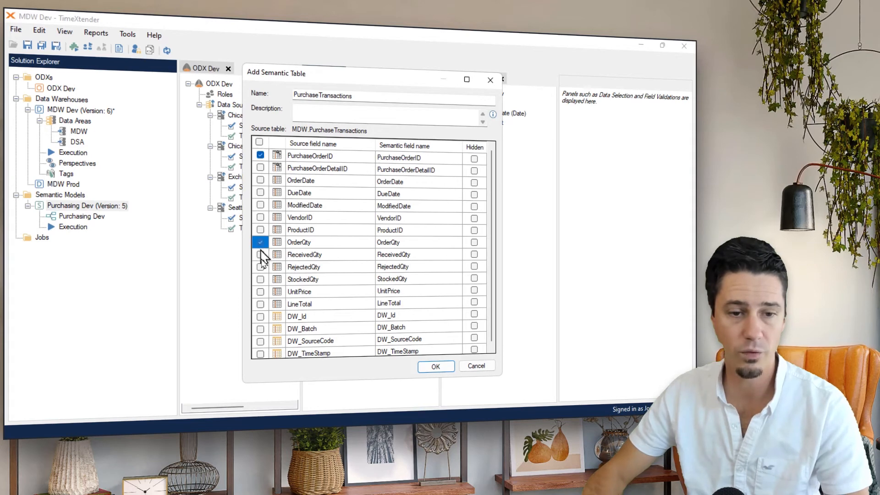
left_click(260, 291)
left_click(260, 304)
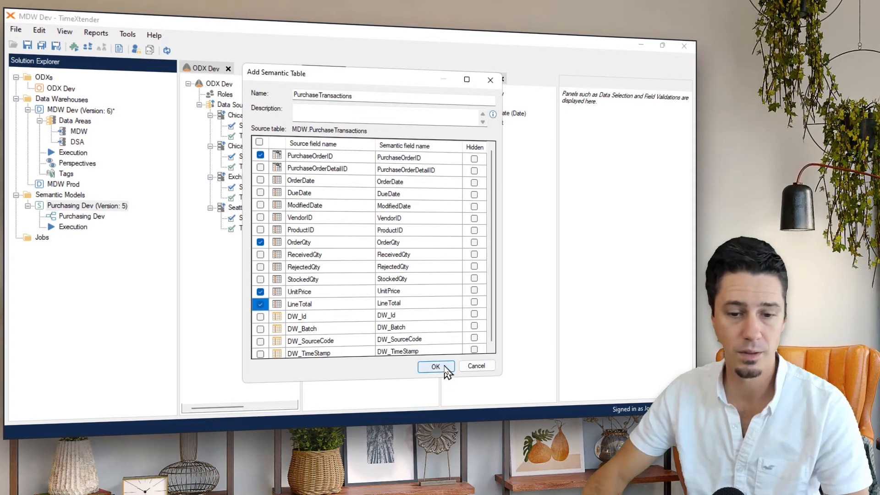
left_click(436, 367)
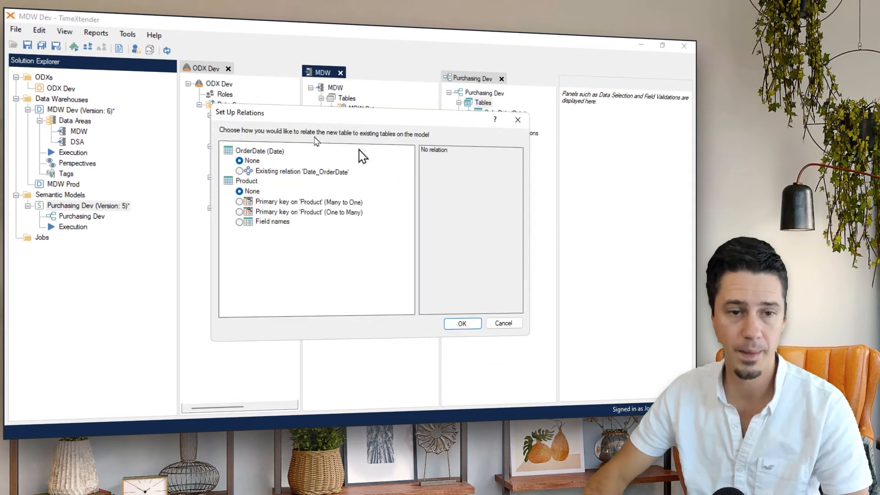
Step: Relate PurchaseTransactions to OrderDate through the existing relation 'Date_OrderDate' and to Product through its primary key as One to Many
left_click(239, 171)
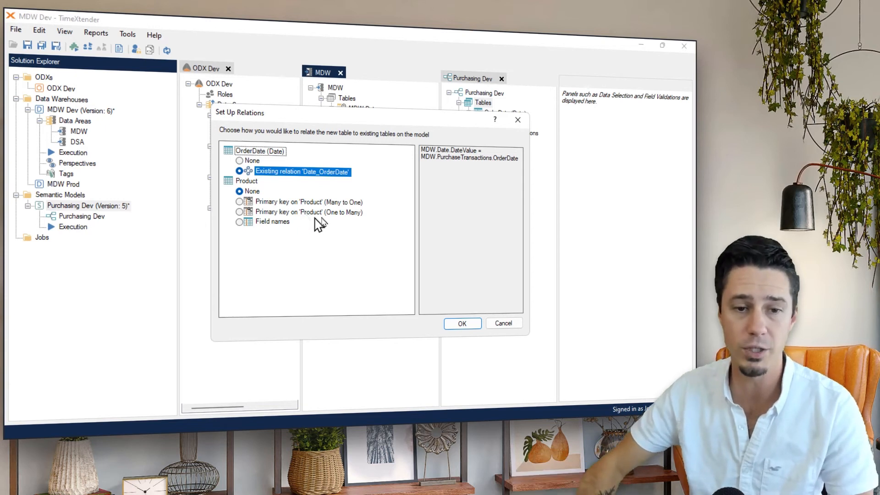
left_click(240, 212)
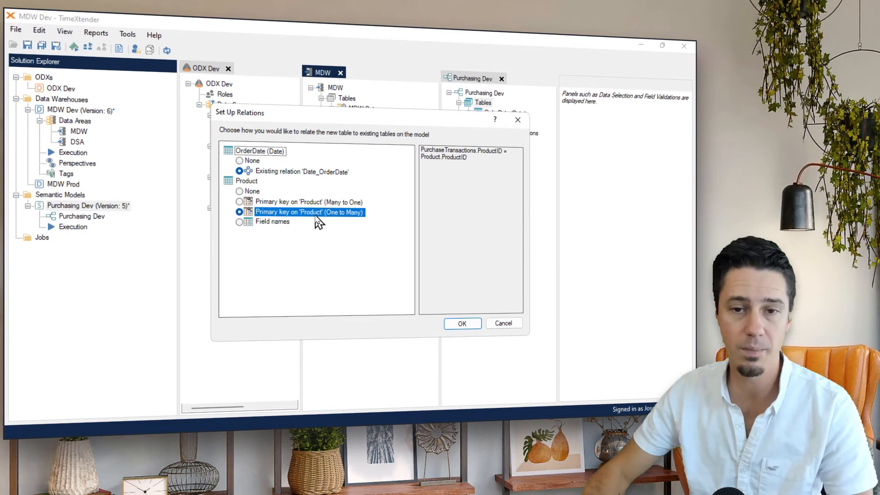
left_click(477, 323)
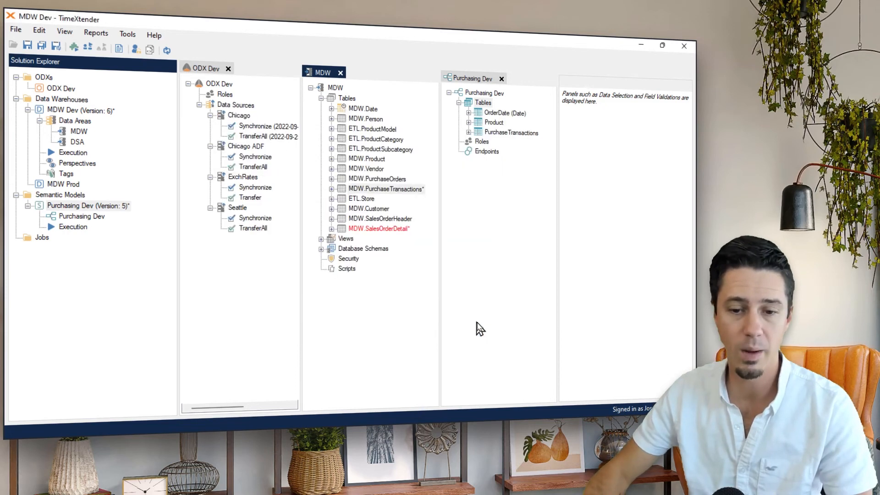
Step: Examine the fields and relations of PurchaseTransactions in Purchasing Dev, including the Product relation's field mapping, and check the model's endpoints
double_click(475, 133)
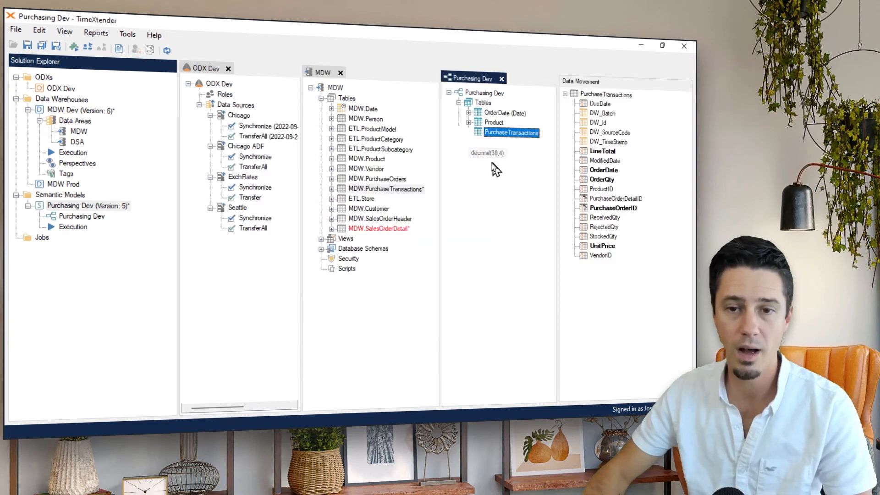
left_click(478, 200)
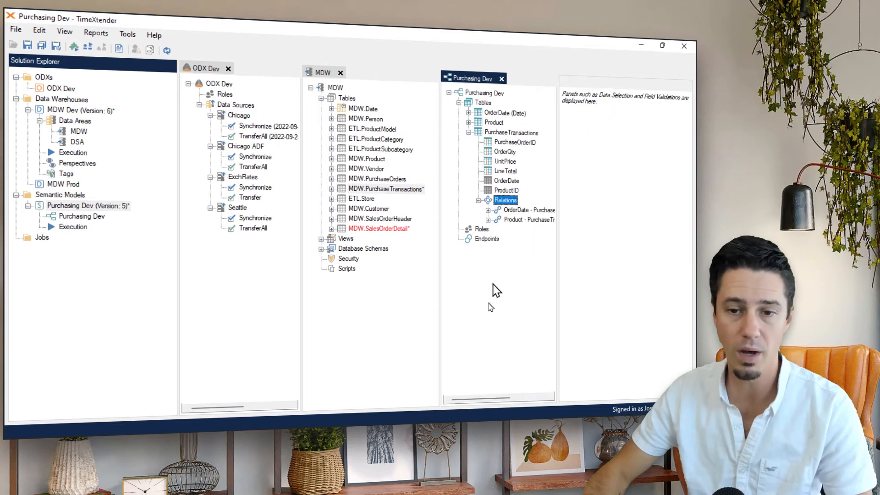
left_click_drag(497, 399, 527, 400)
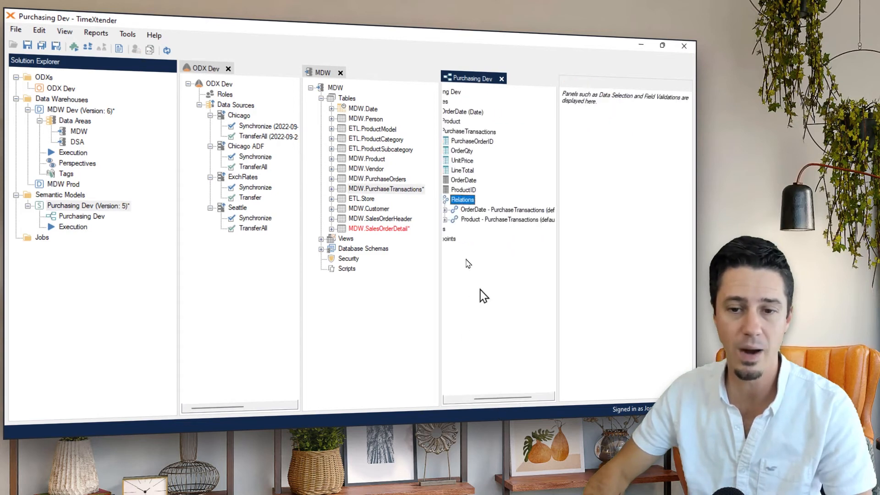
double_click(510, 220)
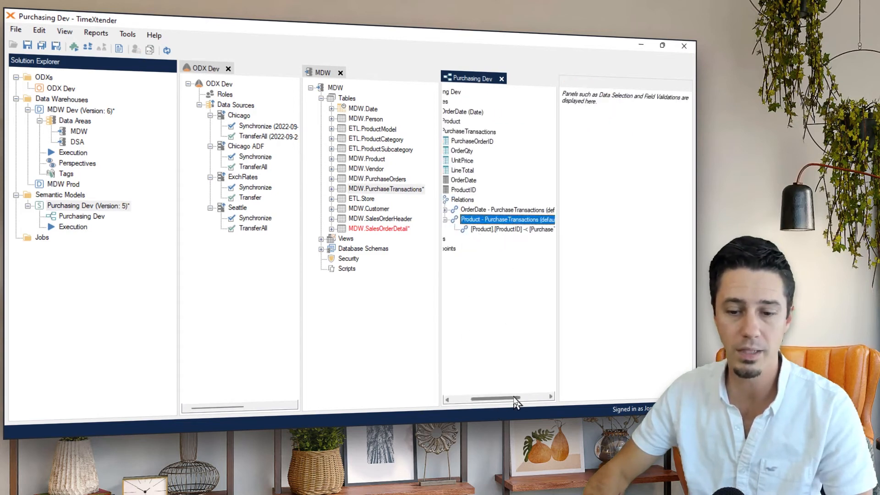
left_click_drag(517, 399, 483, 400)
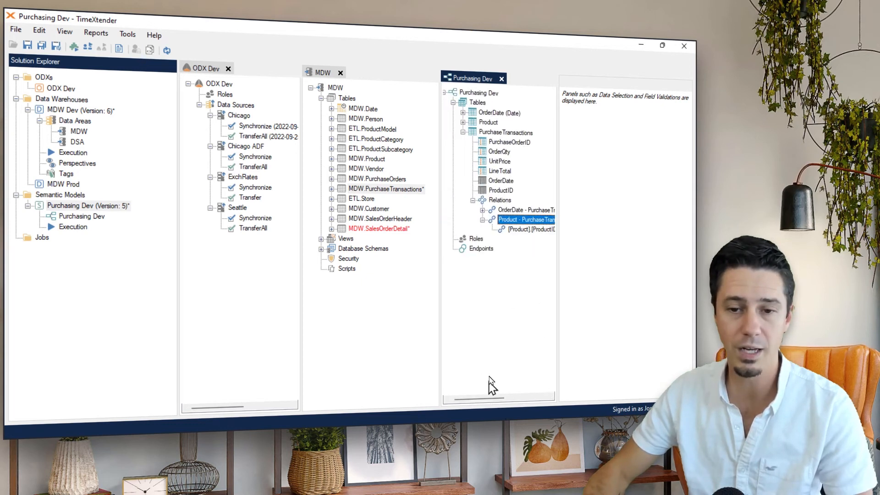
left_click(485, 272)
left_click(481, 250)
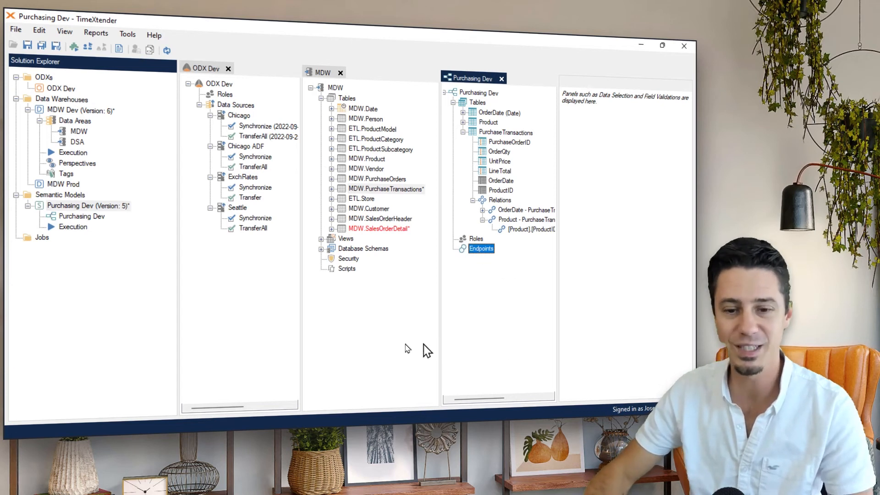
left_click(466, 261)
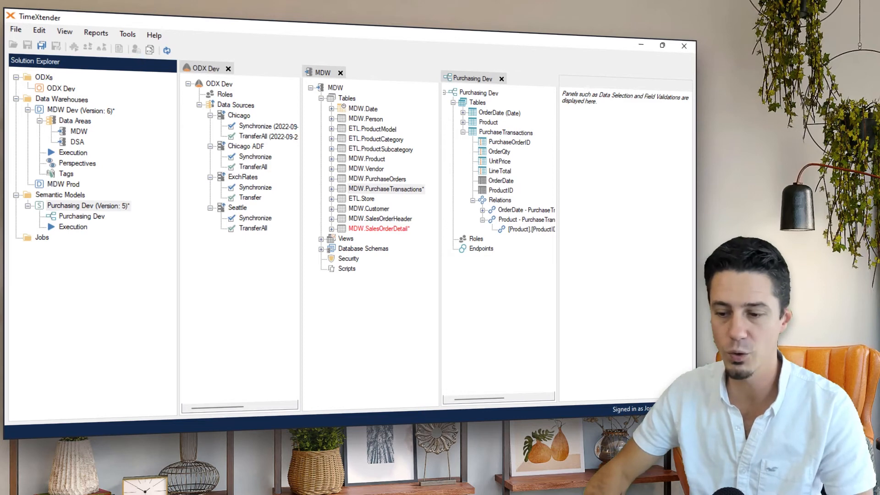
Step: Switch to the TimeXtender Portal in the browser and open the Purchasing Dev instance for editing
key("alt+Tab")
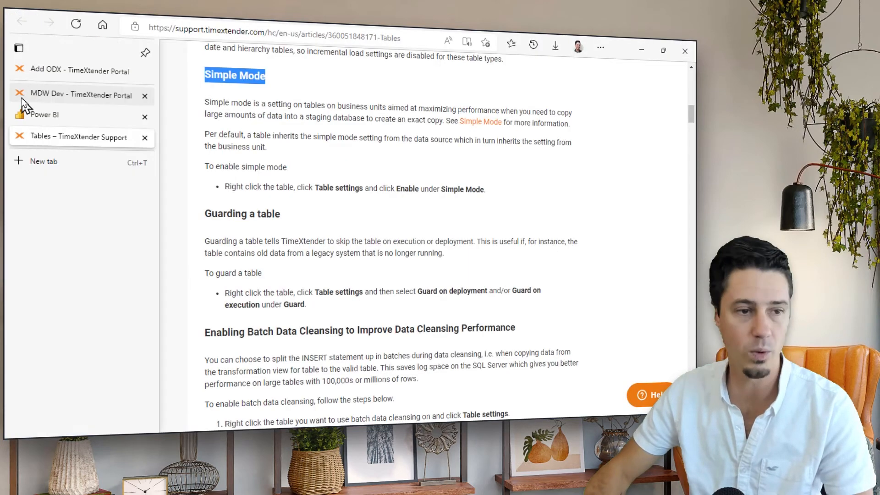
left_click(21, 94)
scroll(297, 169, "up", 5)
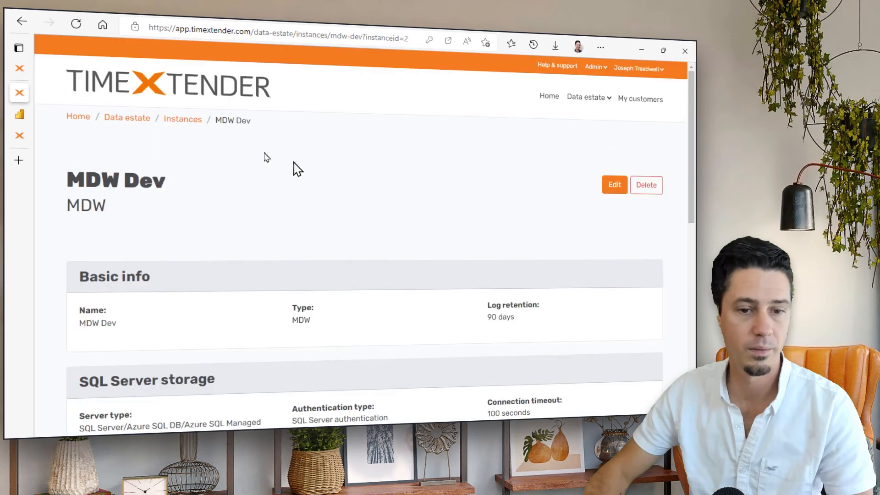
left_click(183, 120)
scroll(344, 159, "down", 3)
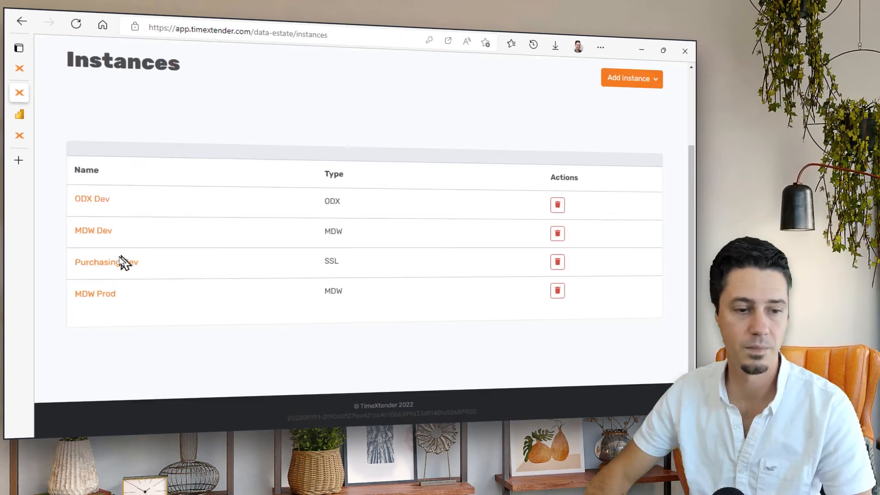
left_click(114, 268)
scroll(397, 200, "down", 3)
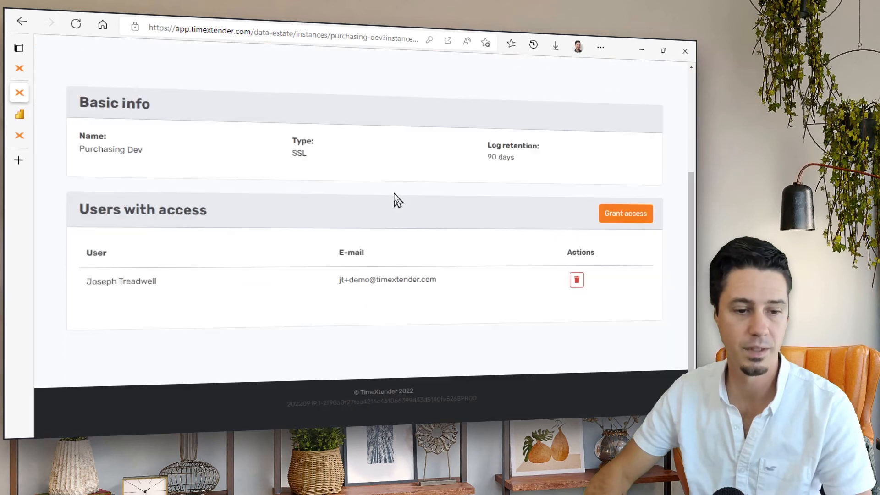
scroll(253, 241, "up", 5)
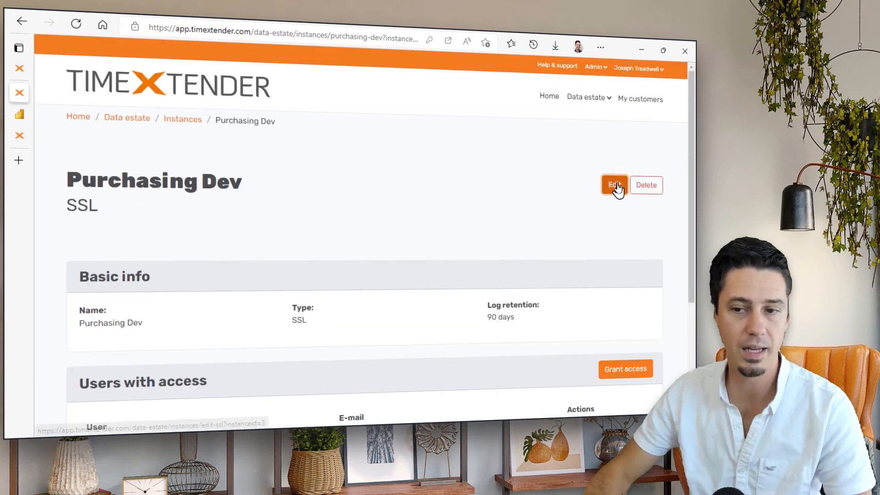
left_click(617, 188)
Step: Add a CSV endpoint named CSV with directory C:\Reports\SSL\PurchasingCSV and file extension csv
scroll(403, 201, "down", 5)
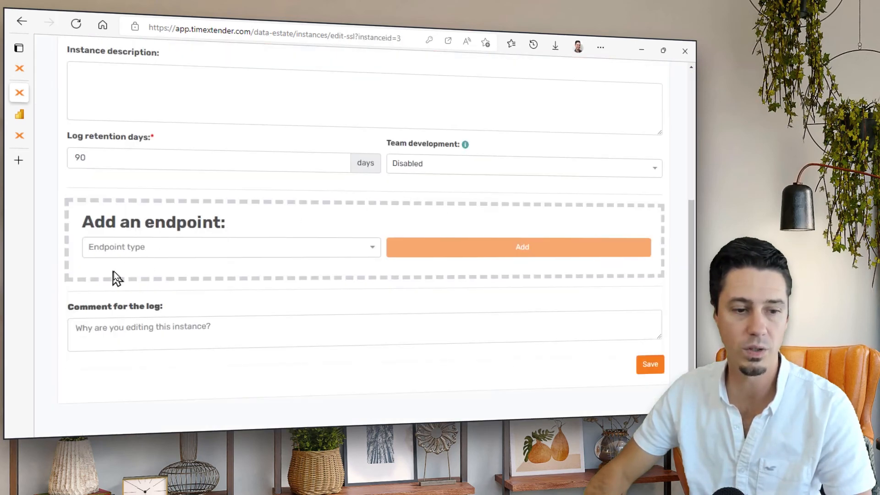
left_click(353, 250)
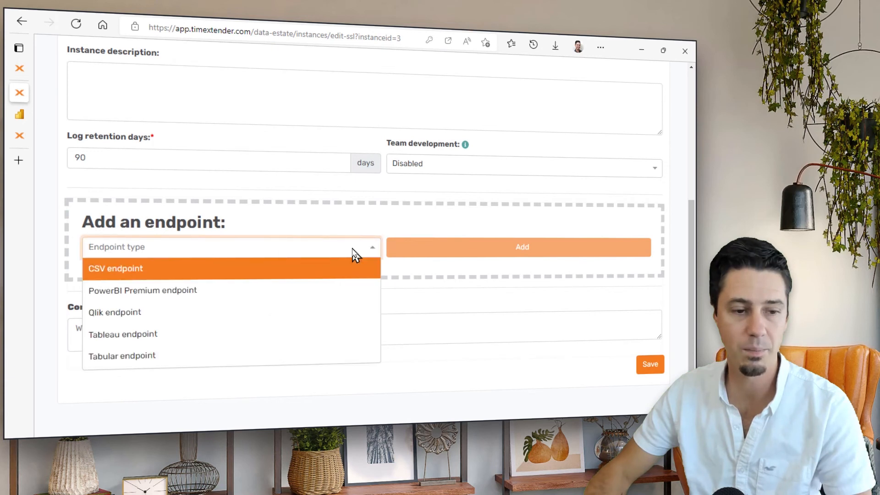
left_click(109, 274)
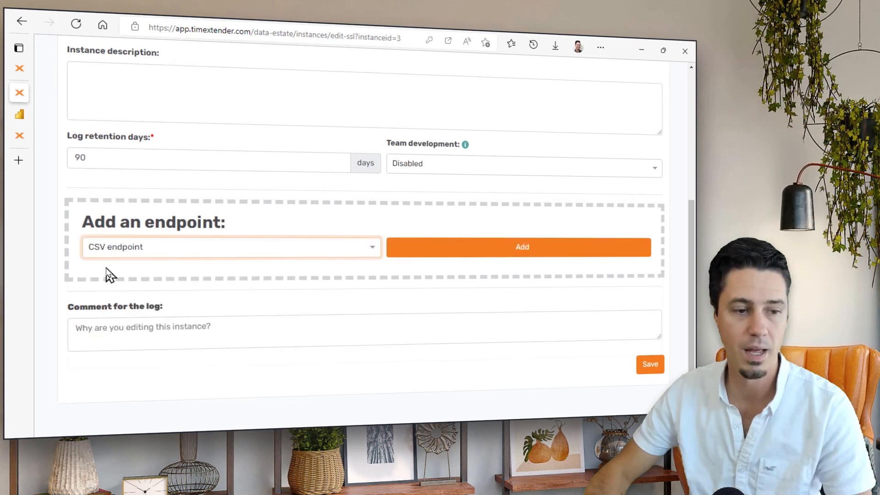
left_click(465, 251)
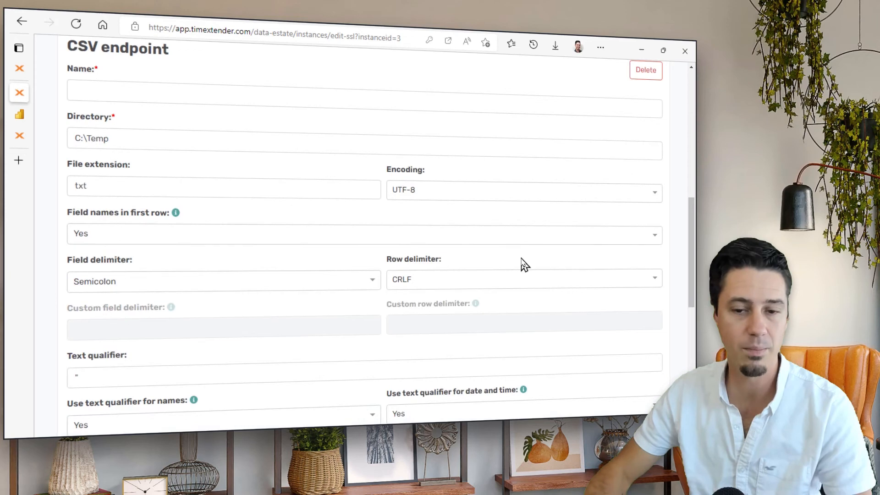
left_click(236, 100)
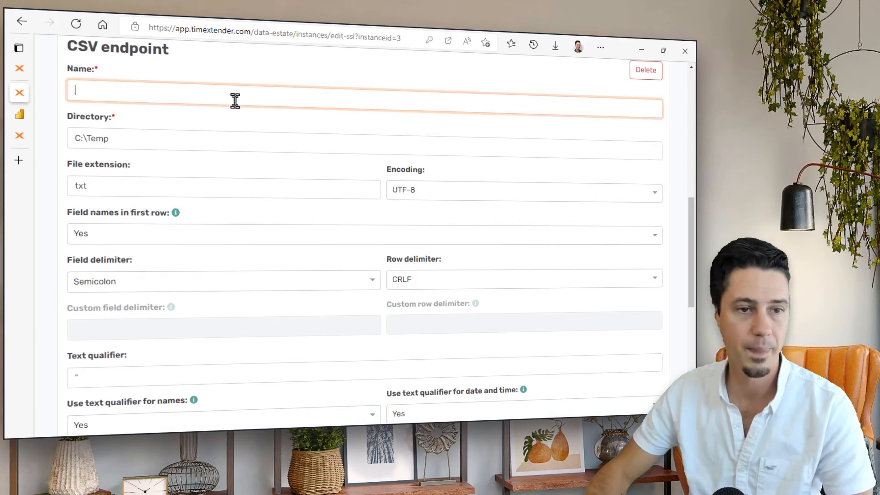
type("CS")
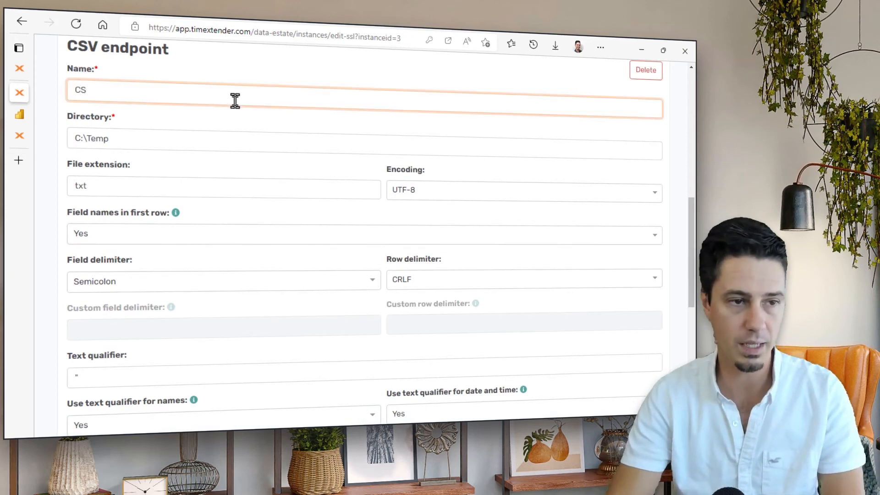
type("V")
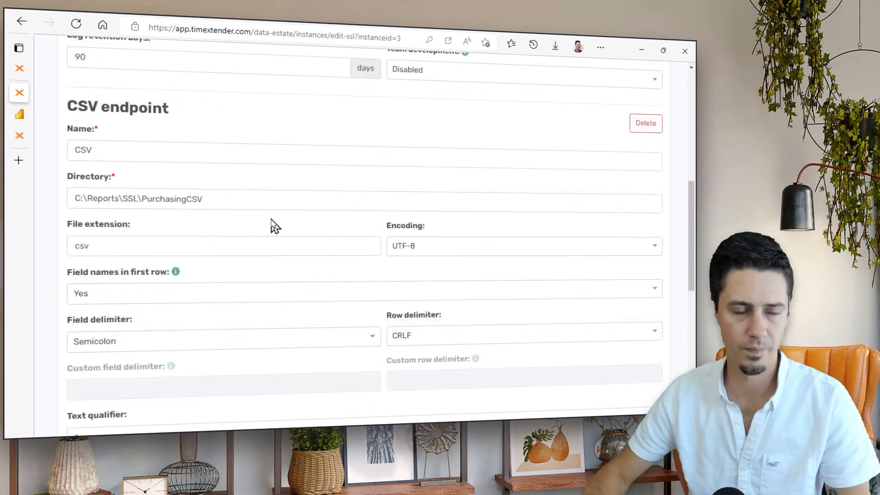
Step: Add a PowerBI Premium endpoint to the instance and name it PBIPremium
scroll(275, 226, "down", 6)
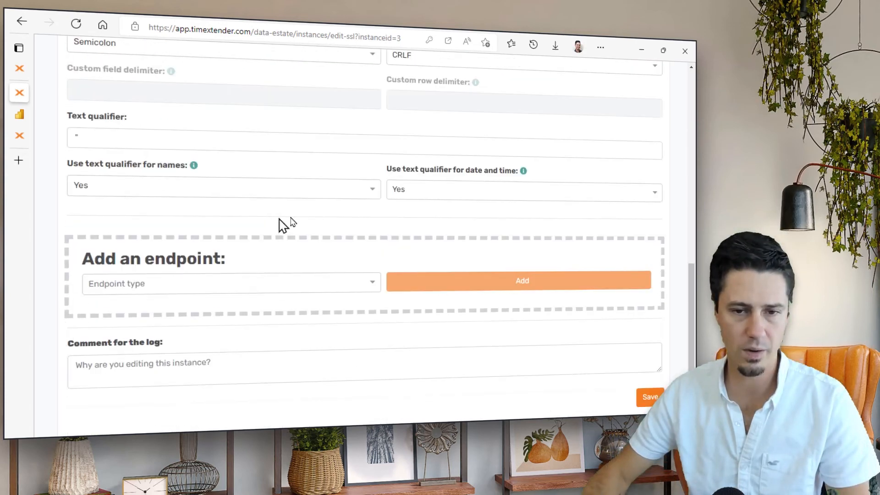
left_click(321, 290)
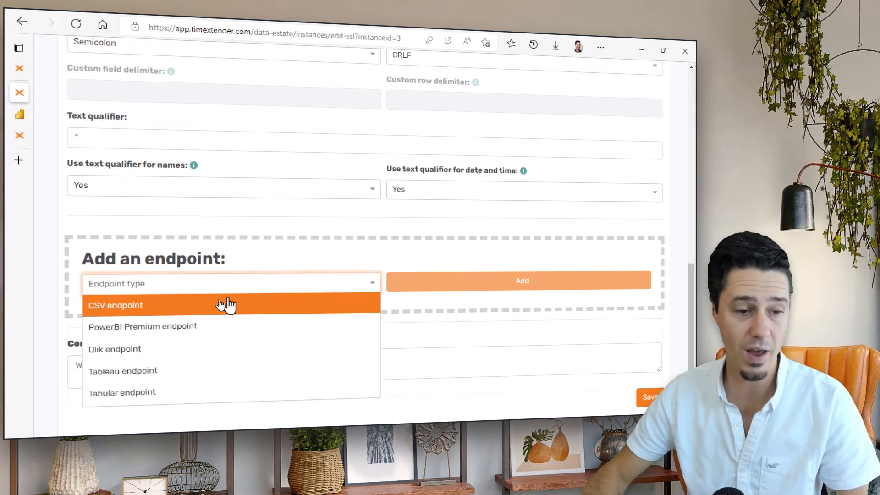
left_click(201, 329)
left_click(517, 284)
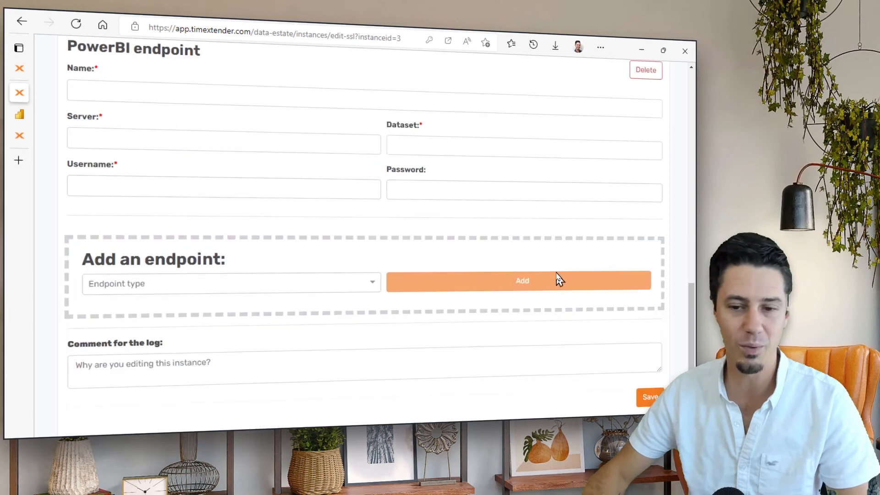
scroll(544, 265, "up", 1)
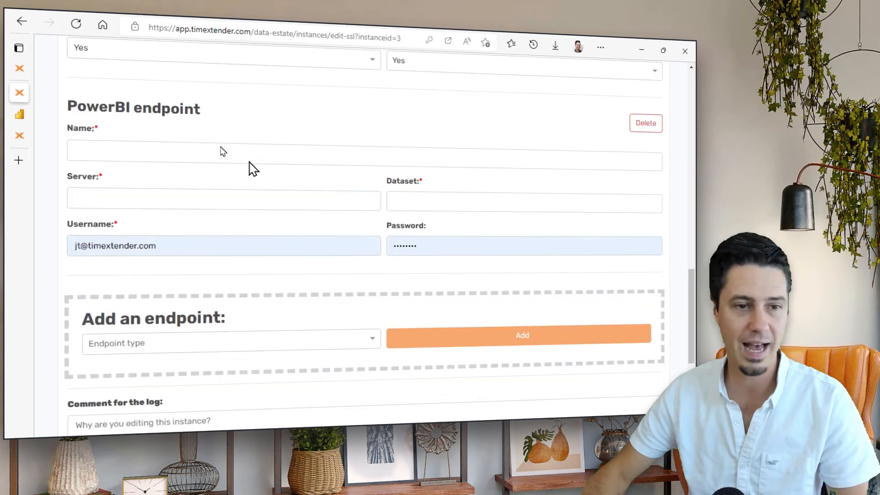
left_click(197, 146)
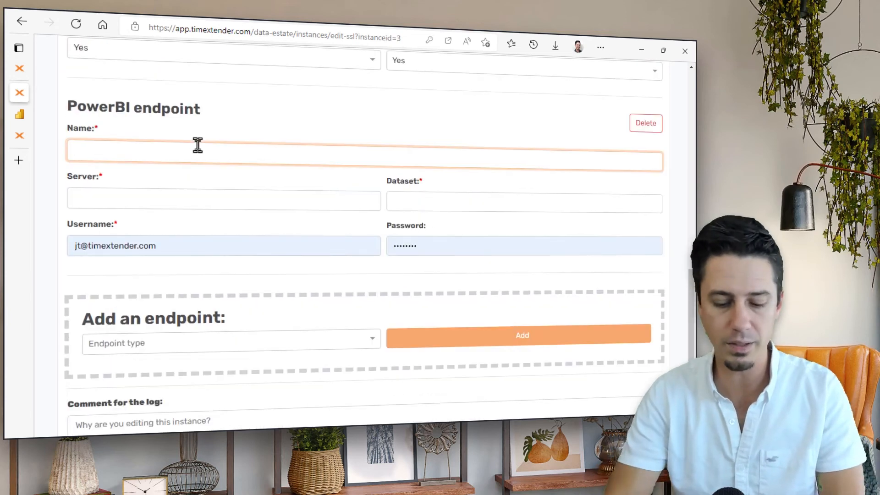
type("PBIPremiu")
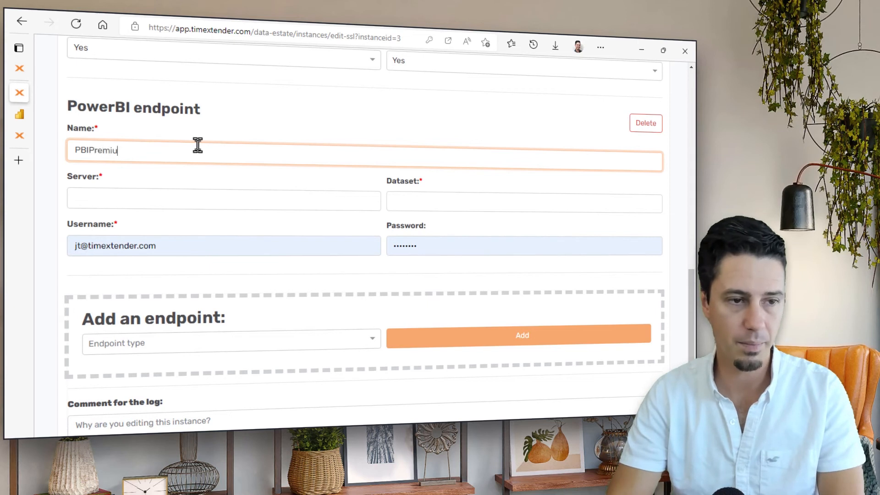
type("m")
key("Tab")
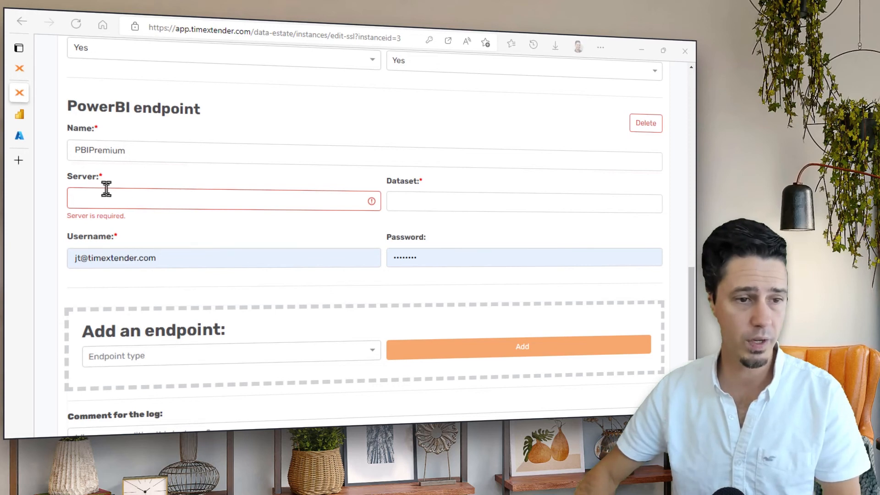
Step: Copy the workspace connection from the JTPremium workspace's Premium settings in Power BI and enter it as the PowerBI endpoint's server
left_click(22, 120)
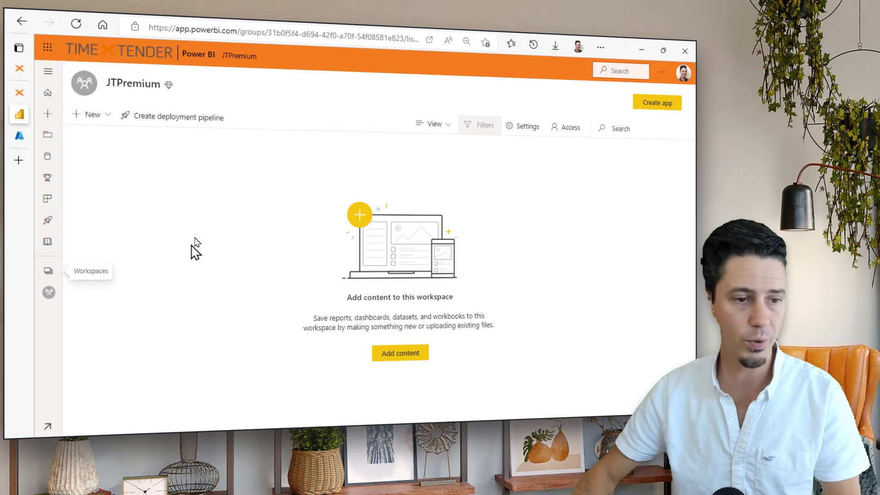
left_click(524, 131)
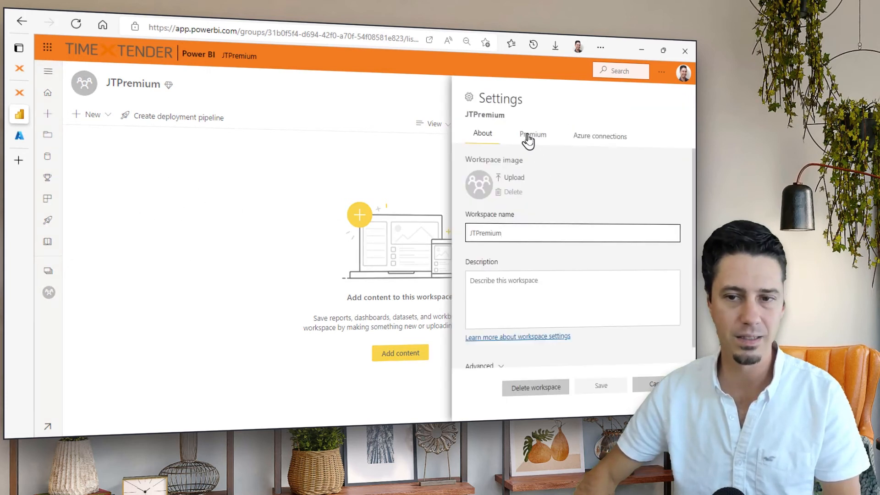
left_click(530, 138)
scroll(581, 210, "down", 1)
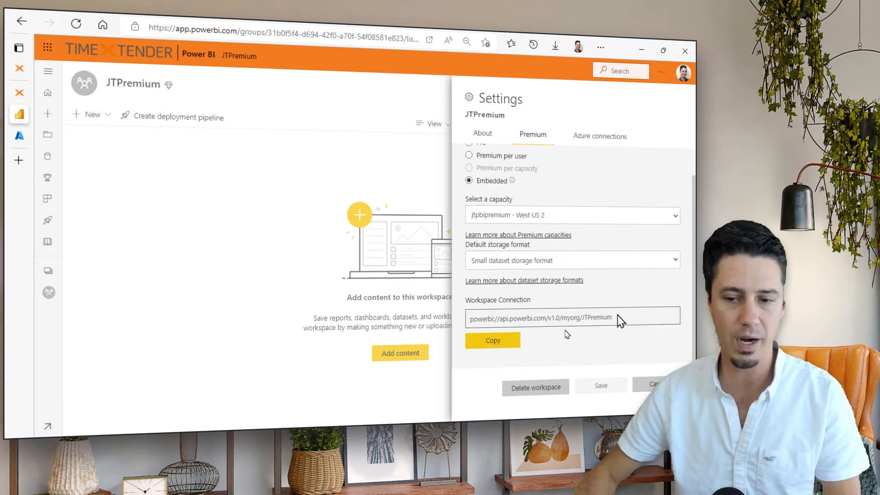
left_click(492, 342)
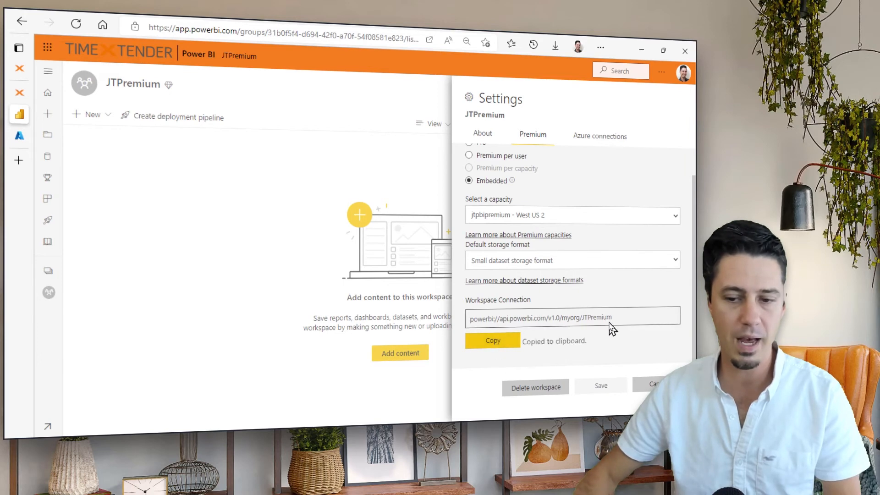
left_click(19, 93)
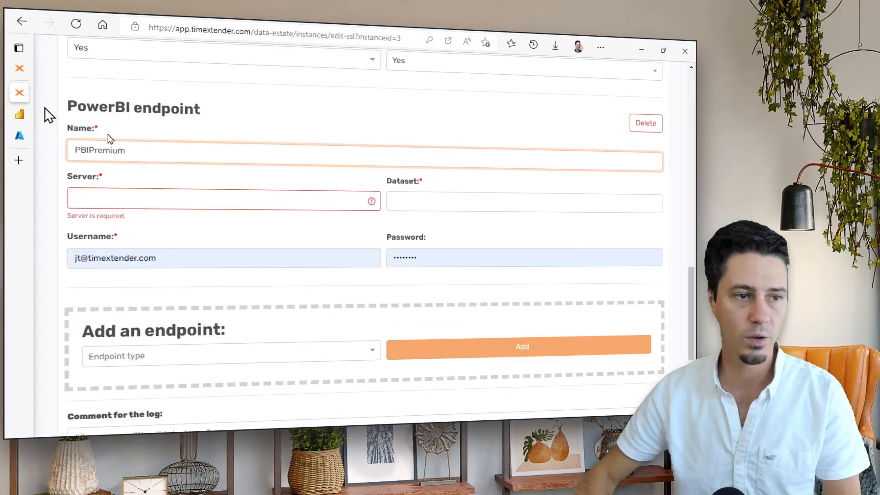
left_click(207, 201)
key("ctrl+v")
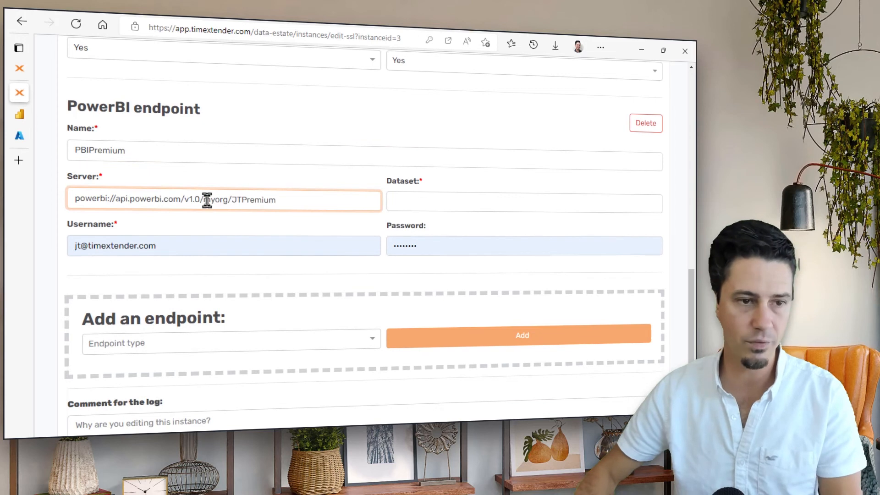
Step: Set the PowerBI endpoint's dataset to Purchasing, keep the filled-in credentials, and save the Purchasing Dev instance
key("Tab")
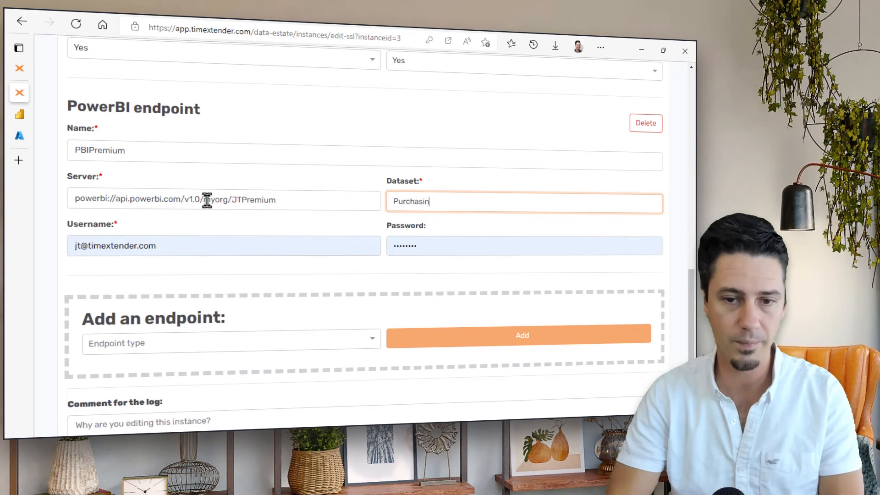
key("Tab")
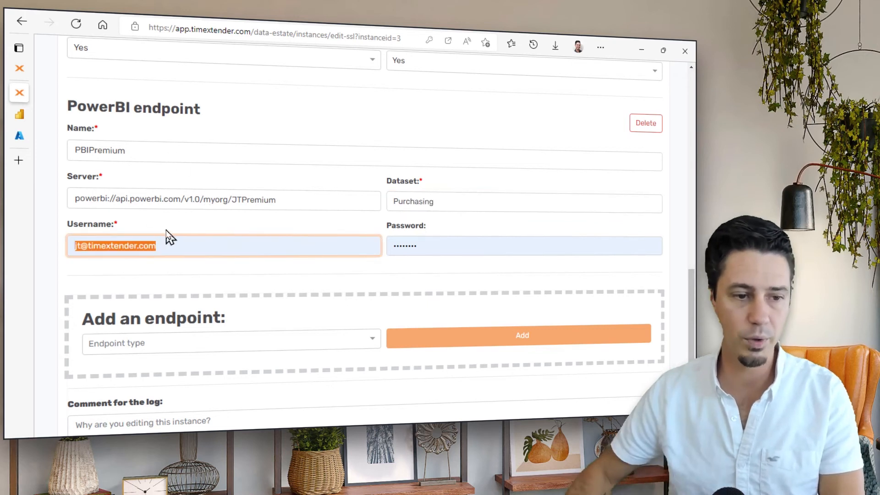
left_click(453, 244)
left_click(329, 233)
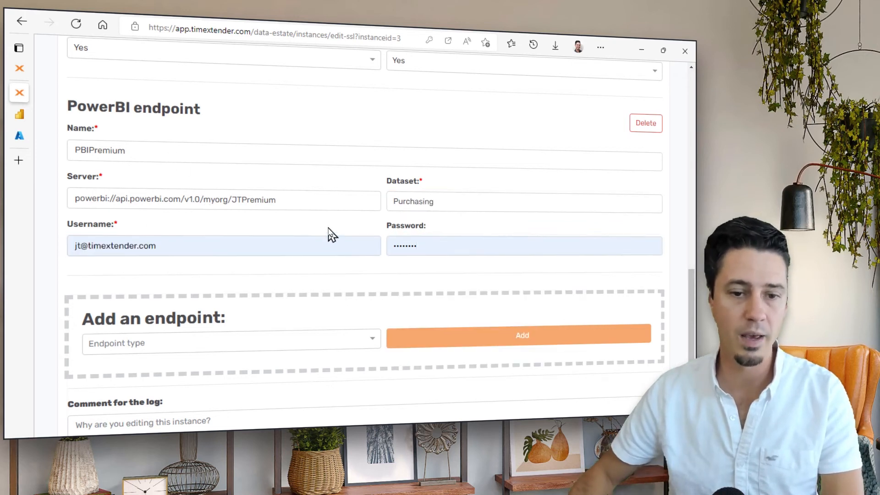
scroll(572, 228, "down", 4)
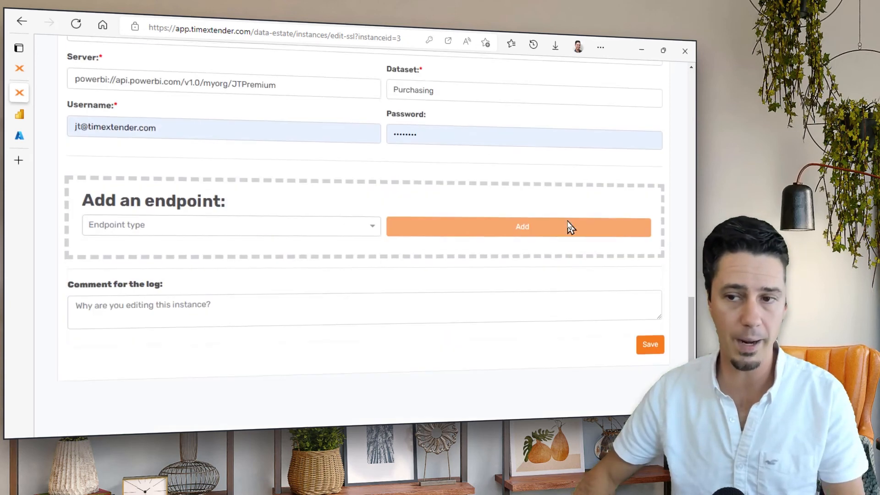
left_click(649, 300)
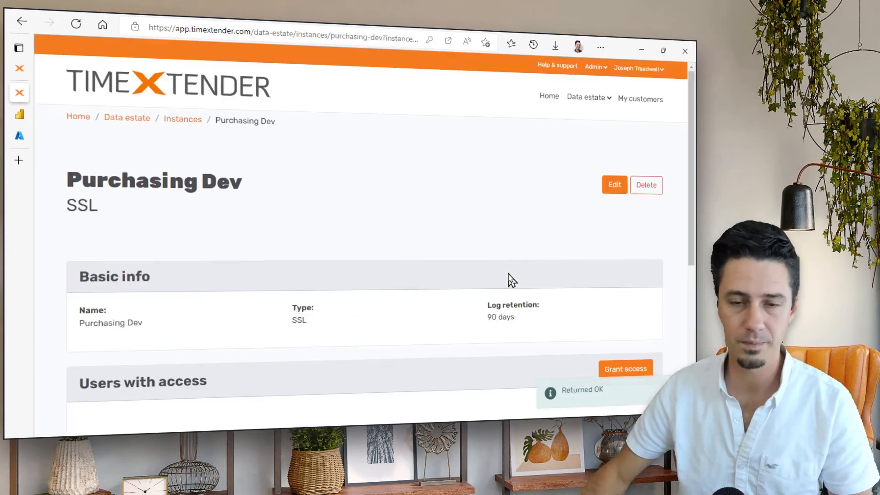
scroll(504, 285, "down", 6)
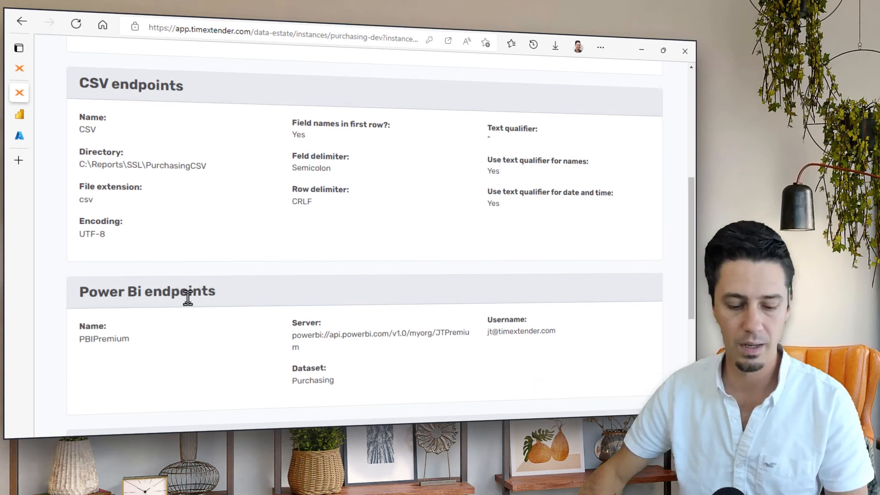
Step: Switch to the TimeXtender desktop application, refresh it, and expand the Purchasing Dev model's tables to check its endpoints
key("alt+Tab")
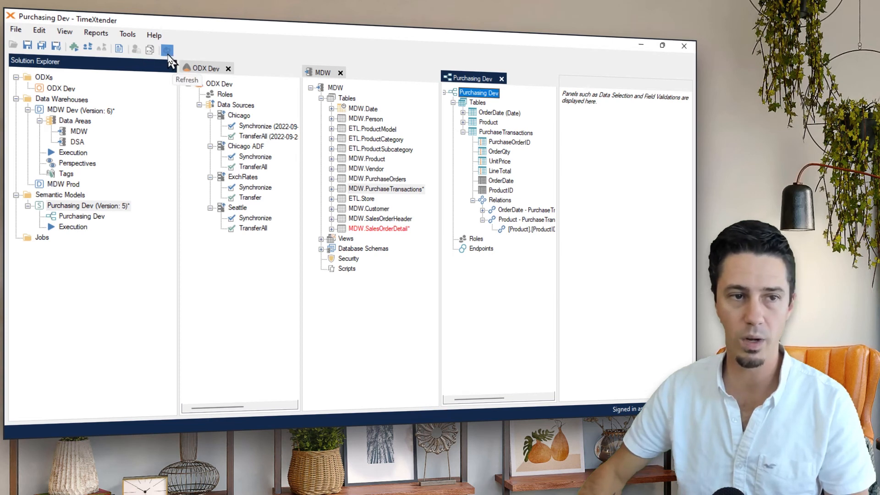
left_click(167, 51)
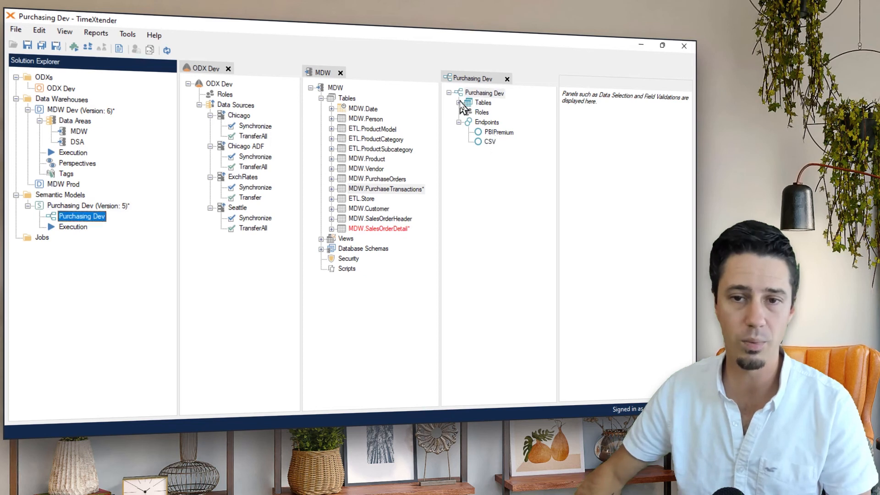
double_click(483, 103)
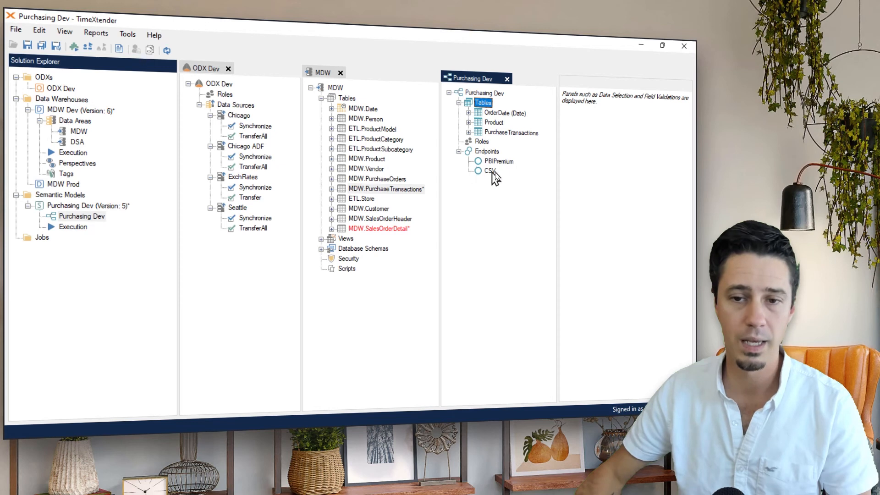
right_click(491, 166)
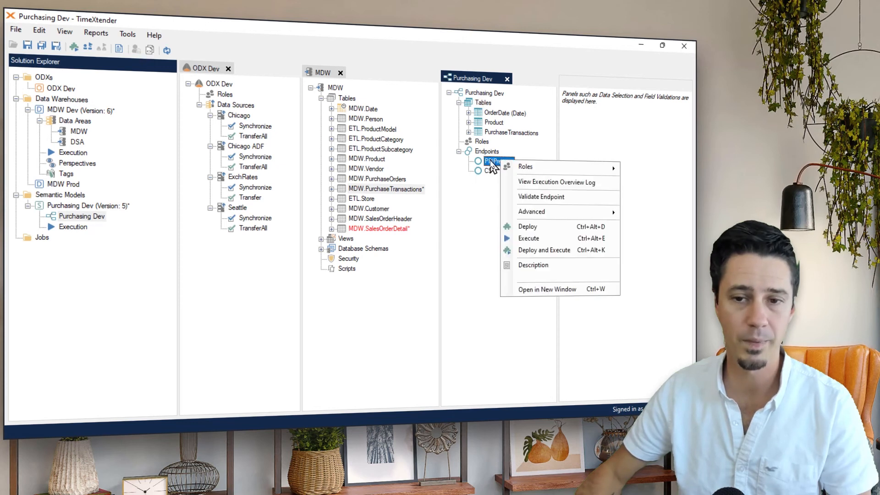
left_click(477, 224)
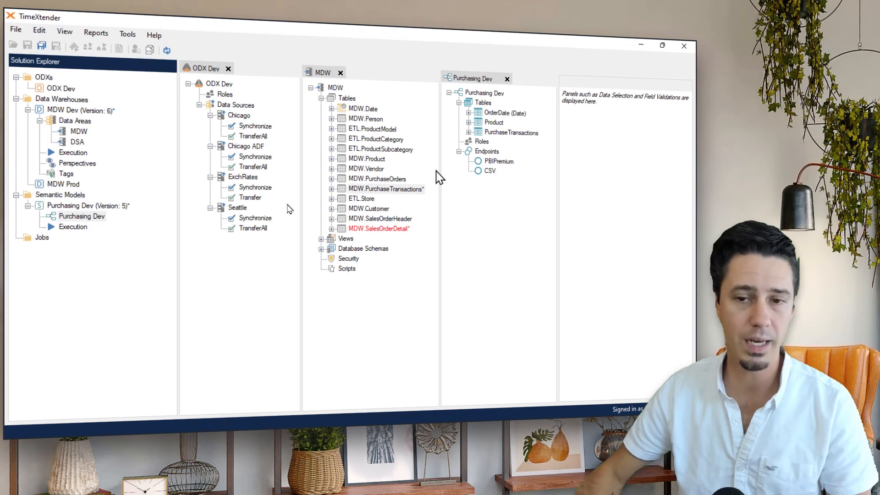
Step: Open the Purchasing Dev instance settings and test the connection of the CSV endpoint
left_click(63, 209)
right_click(60, 209)
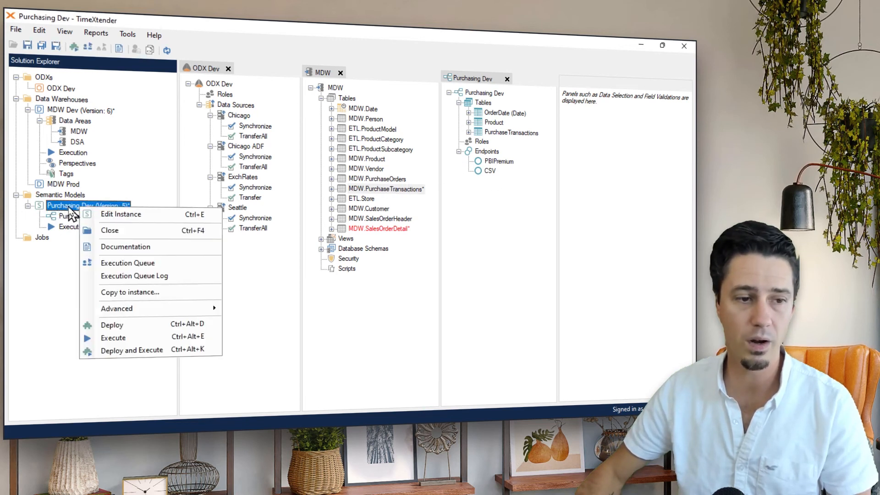
left_click(136, 215)
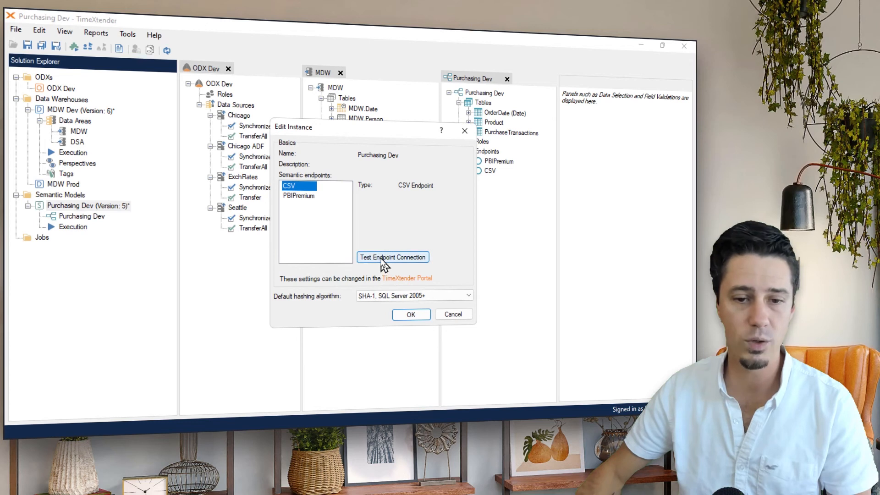
left_click(384, 258)
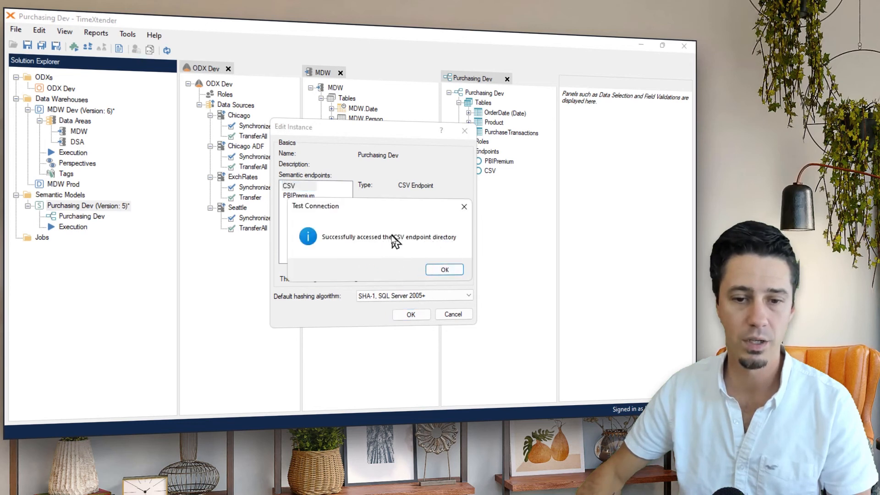
left_click(445, 270)
Step: Test the PBIPremium endpoint's connection by signing in with the account password, and accept the instance settings
left_click(296, 197)
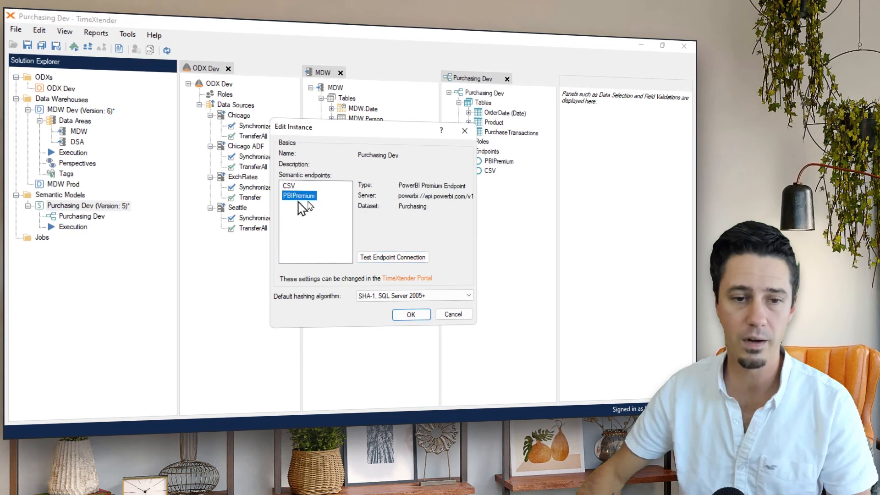
left_click(405, 257)
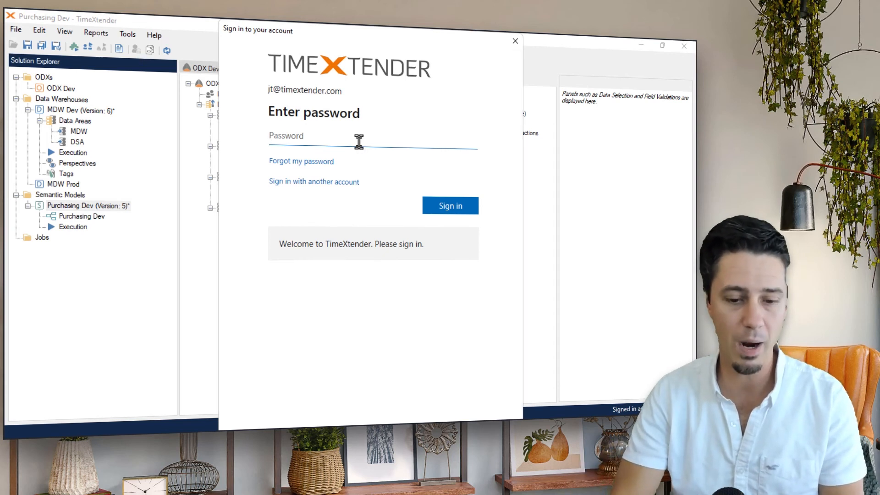
type("*****")
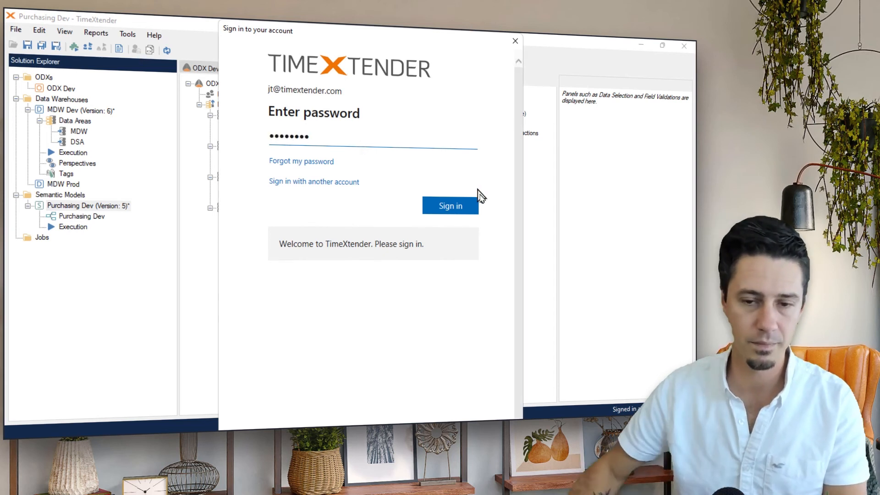
left_click(462, 211)
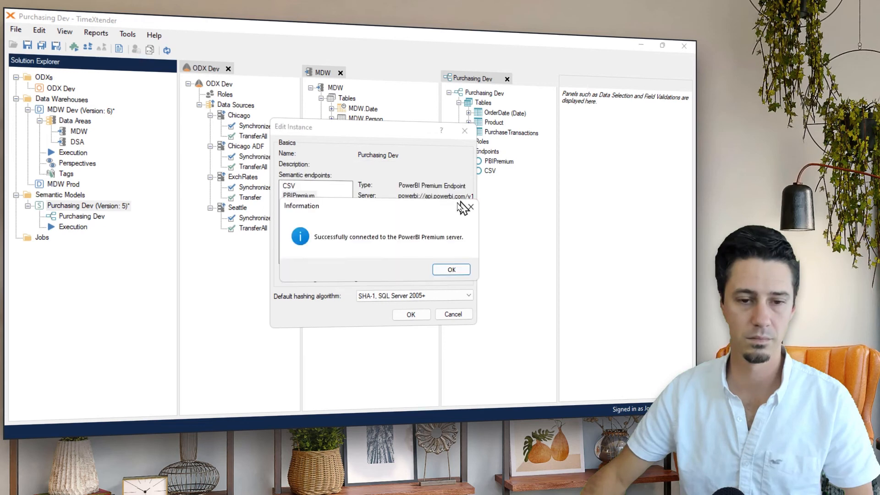
left_click(465, 272)
left_click(415, 314)
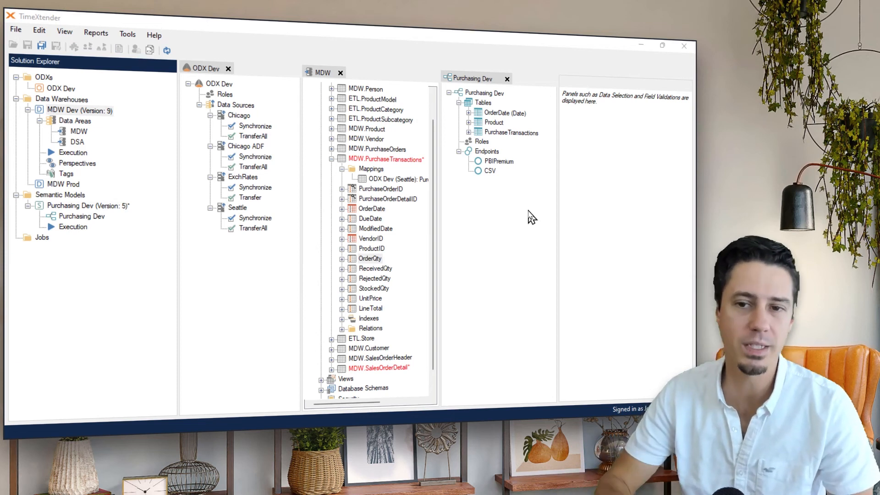
Step: Locate OrderQty in the semantic model's PurchaseTransactions table and delete that field from MDW.PurchaseTransactions in the MDW data area
left_click(486, 133)
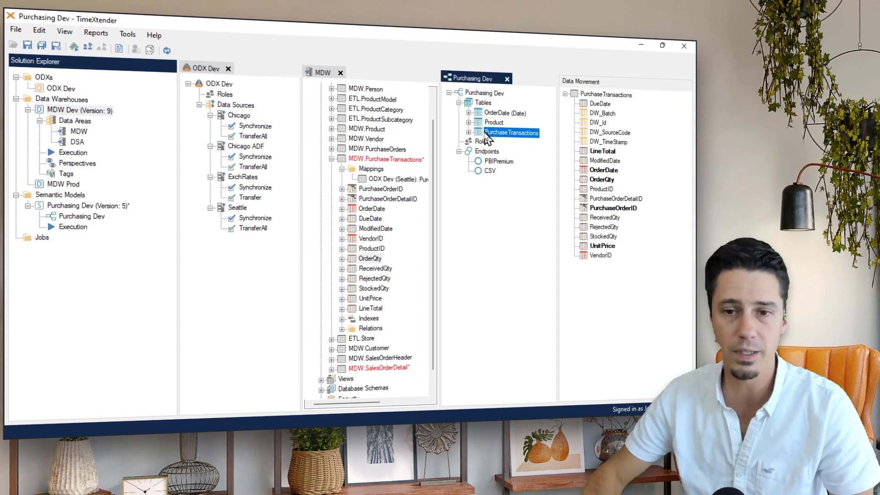
left_click(468, 133)
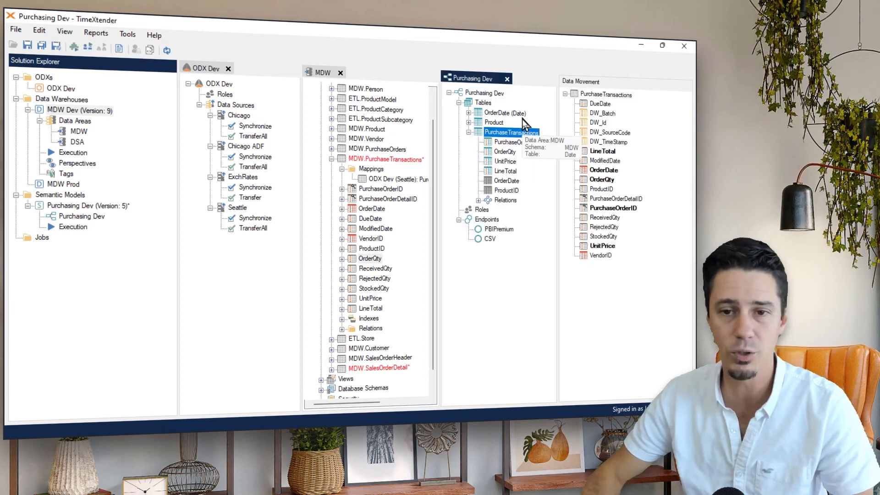
left_click(505, 152)
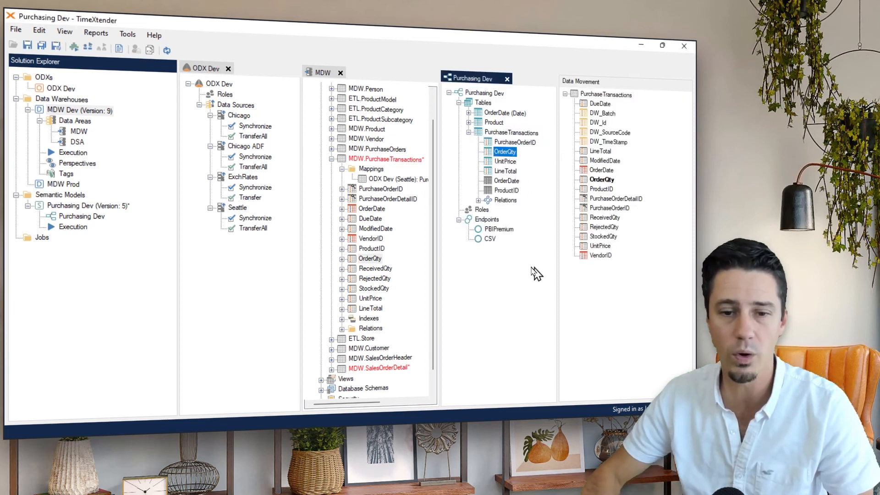
left_click(366, 259)
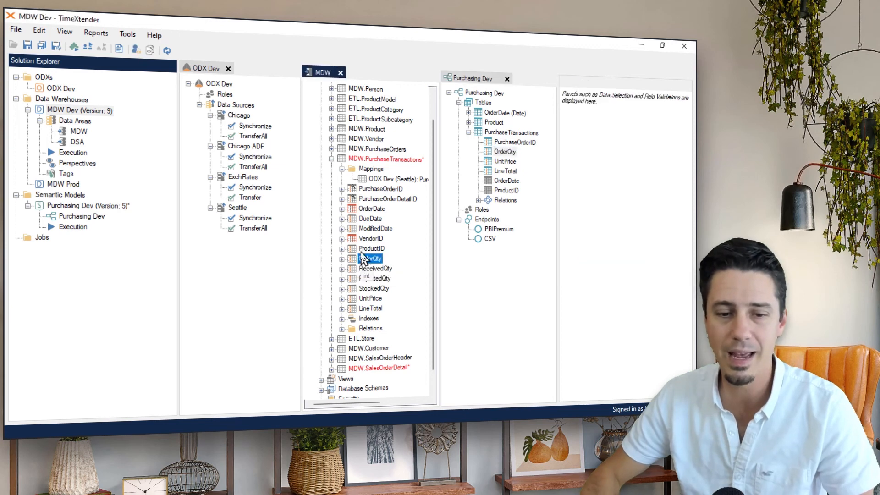
key("Delete")
key("Return")
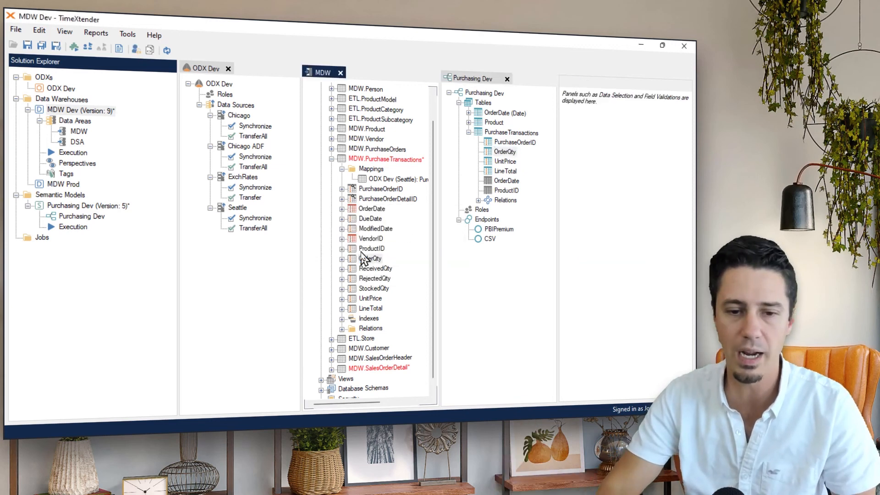
Step: Add OrderQty back to MDW.PurchaseTransactions from its ODX Dev (Seattle) mapping and rename the field OrderQuantity
left_click(386, 179)
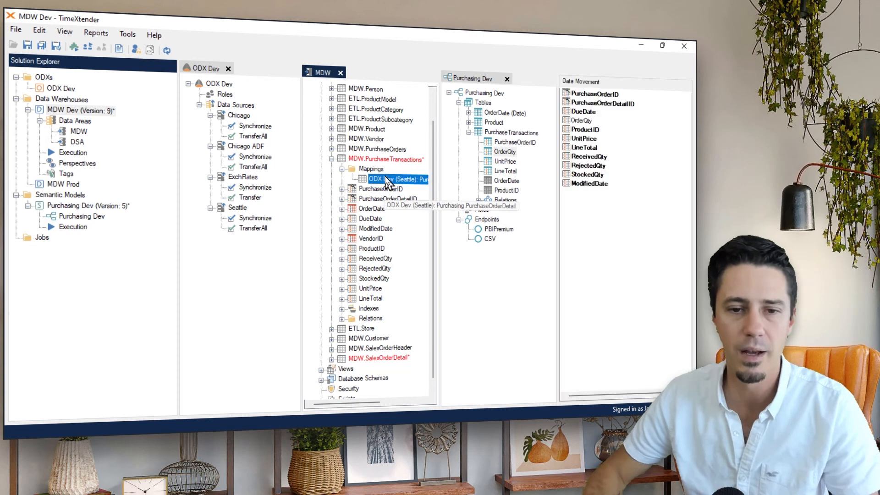
left_click_drag(581, 120, 372, 168)
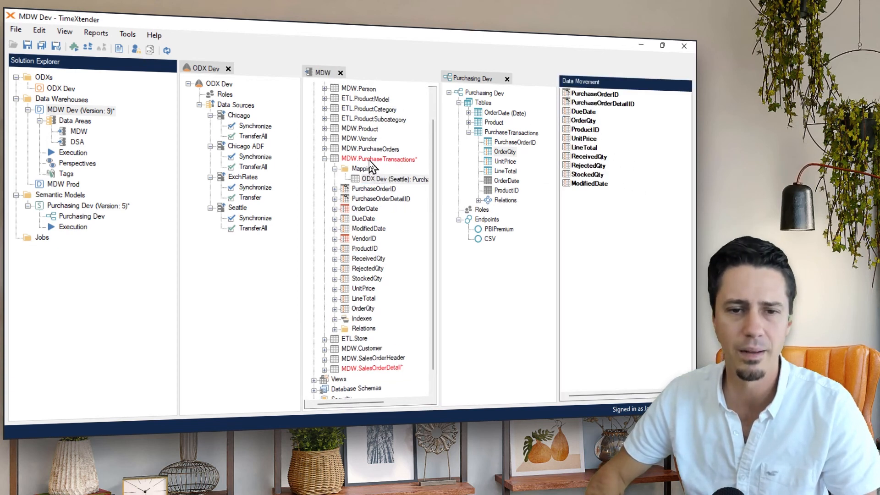
left_click(365, 310)
left_click(372, 308)
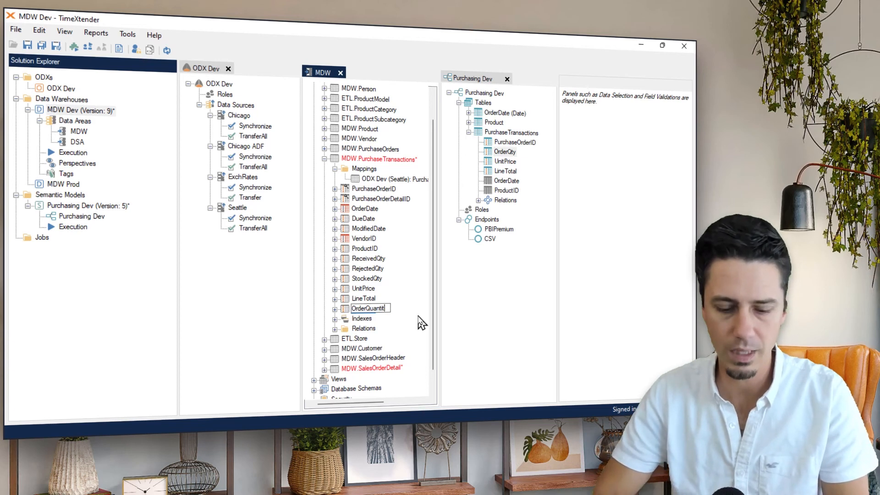
key("Return")
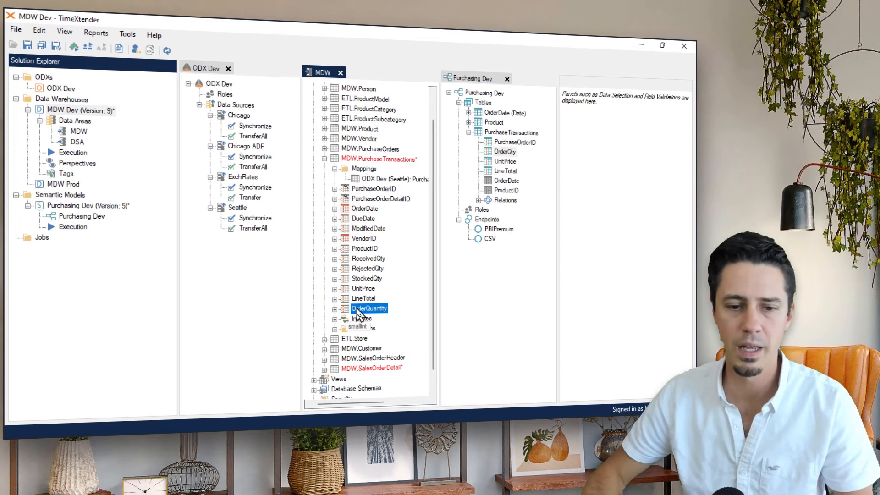
Step: Save the MDW Dev instance as a new version without a version note
left_click(61, 112)
left_click(56, 46)
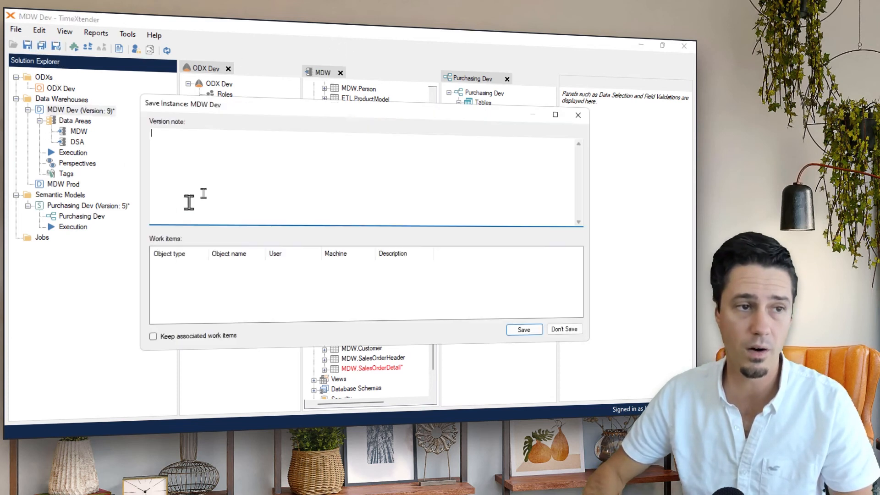
left_click(524, 329)
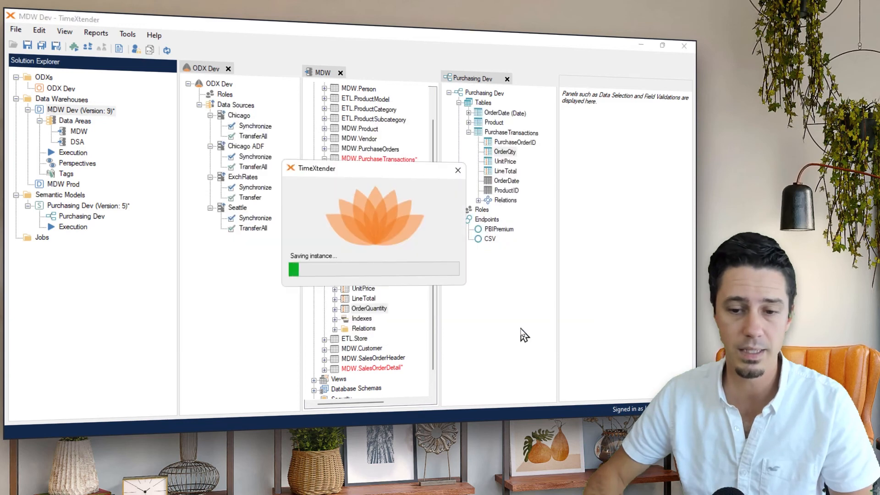
Step: Synchronize the Purchasing Dev semantic model with the data warehouse and review the field mappings down to OrderQty
left_click(479, 93)
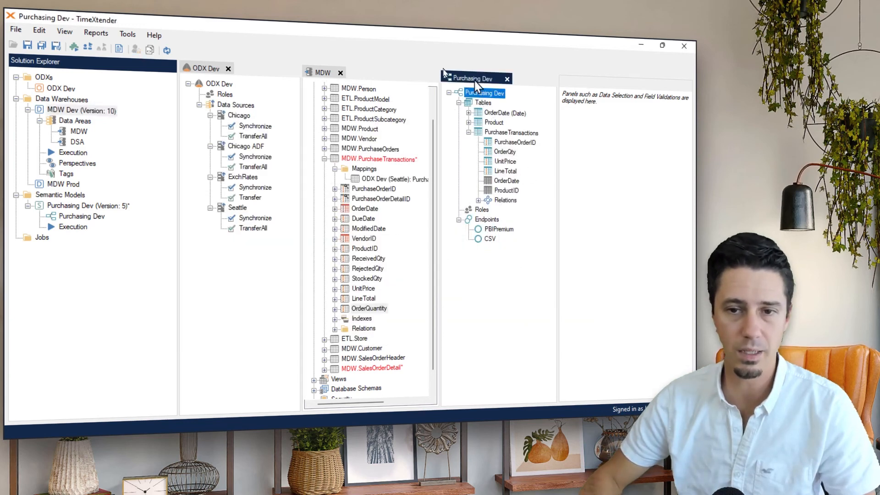
right_click(480, 93)
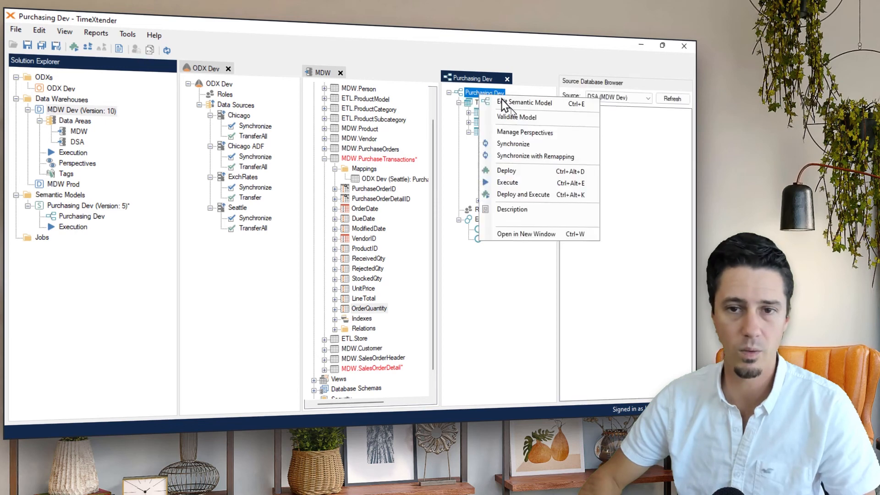
left_click(519, 145)
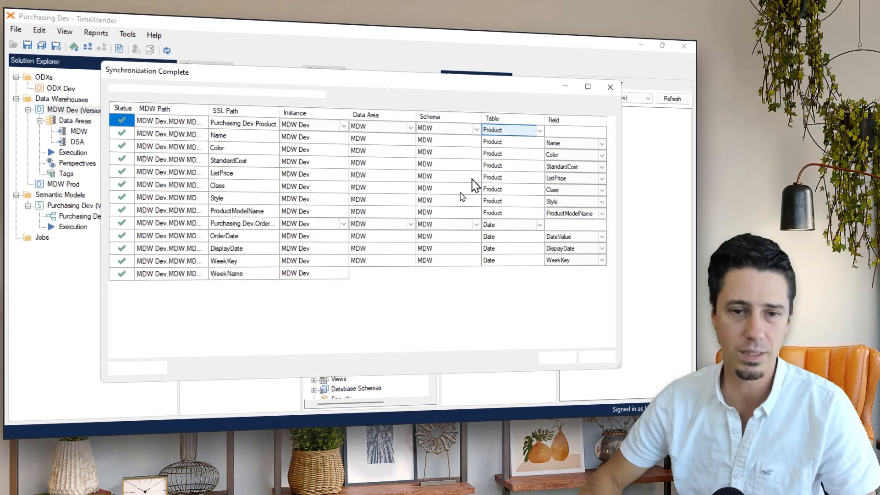
scroll(437, 225, "down", 1)
scroll(437, 225, "down", 1)
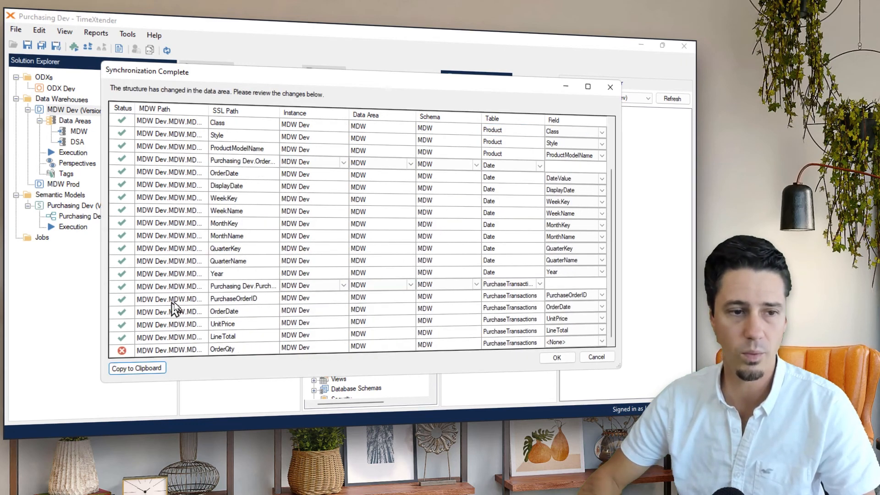
scroll(215, 272, "up", 2)
scroll(215, 273, "down", 2)
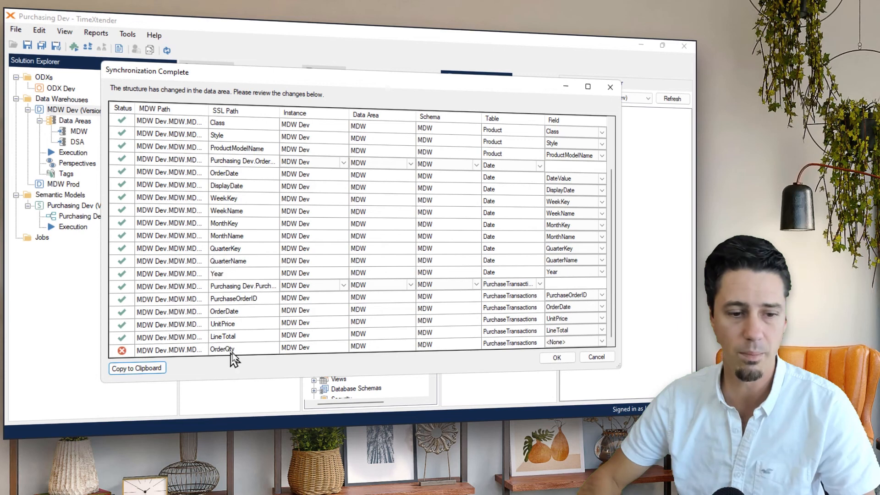
Step: Map the semantic model's OrderQty field to OrderQuantity in PurchaseTransactions and accept the synchronization changes
left_click(580, 344)
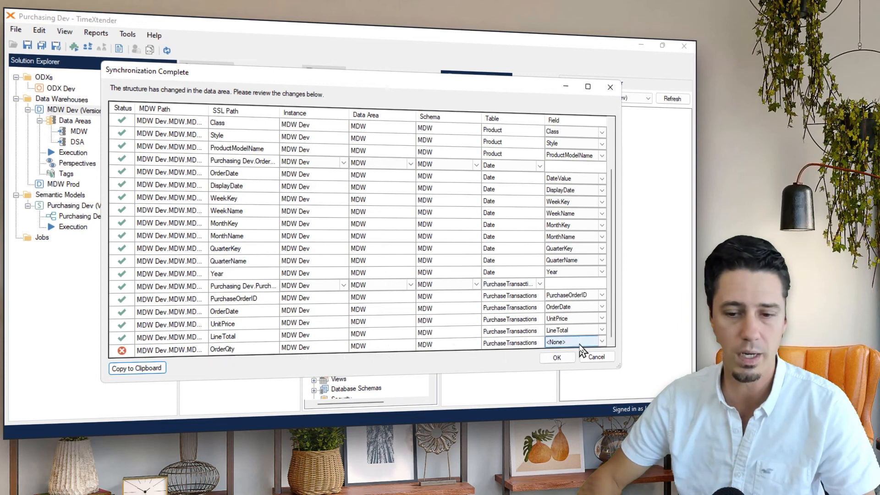
left_click(580, 344)
left_click(569, 284)
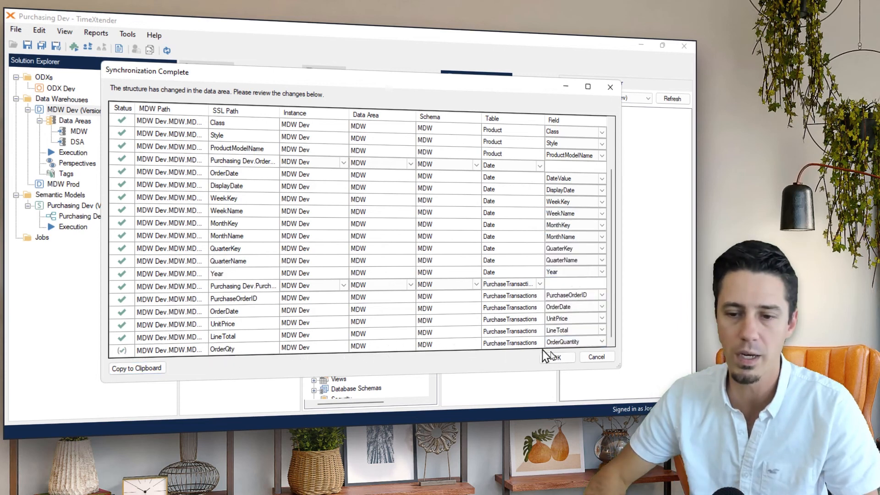
left_click(555, 359)
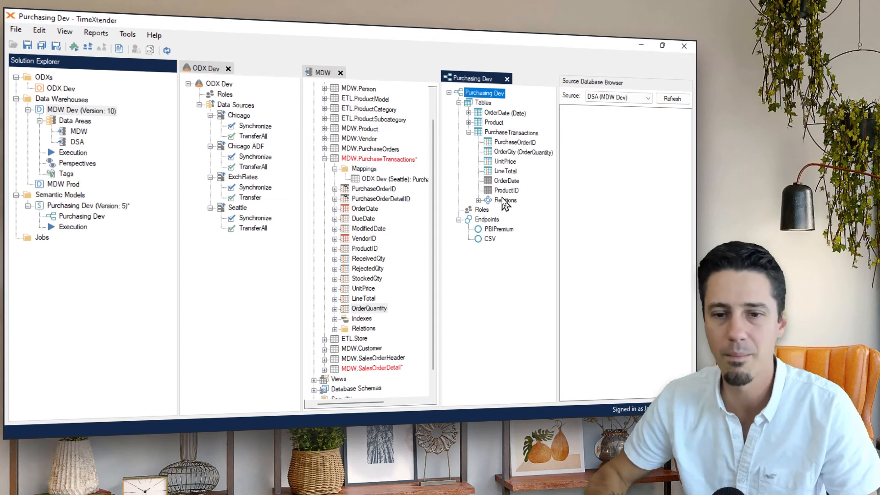
Step: Deploy and execute the Purchasing Dev semantic model for all objects, with differential and managed deployment enabled
right_click(486, 101)
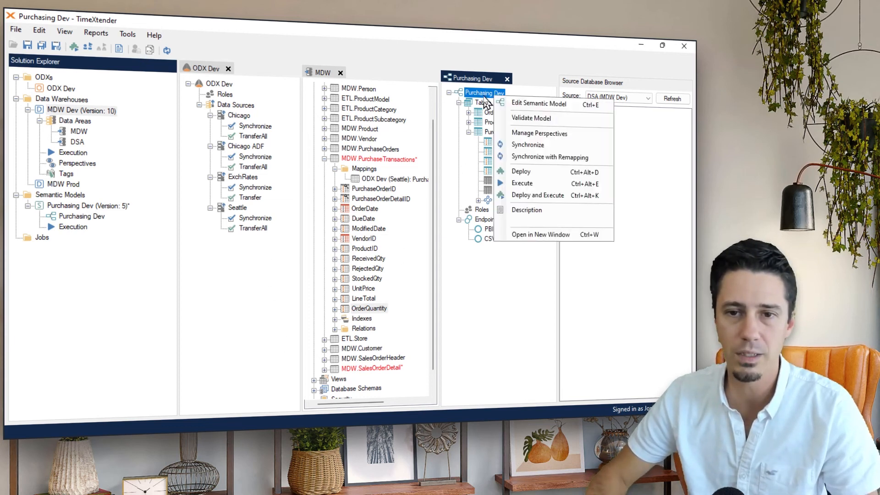
left_click(538, 195)
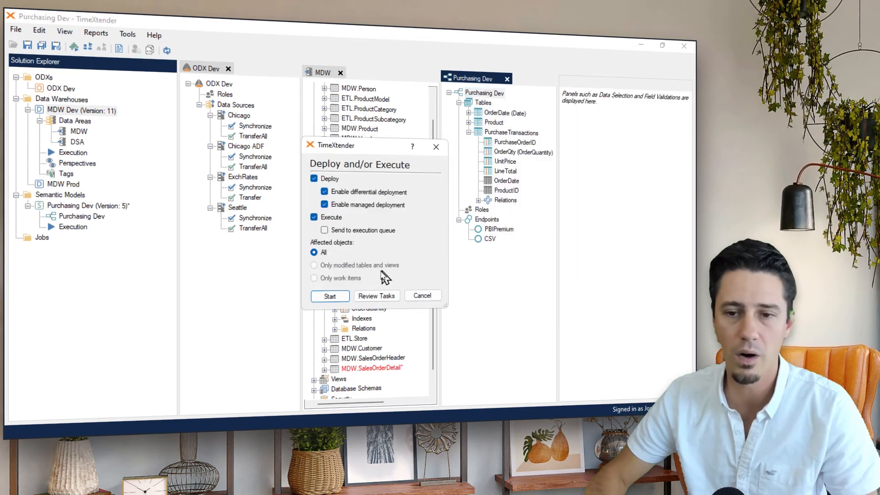
left_click(331, 297)
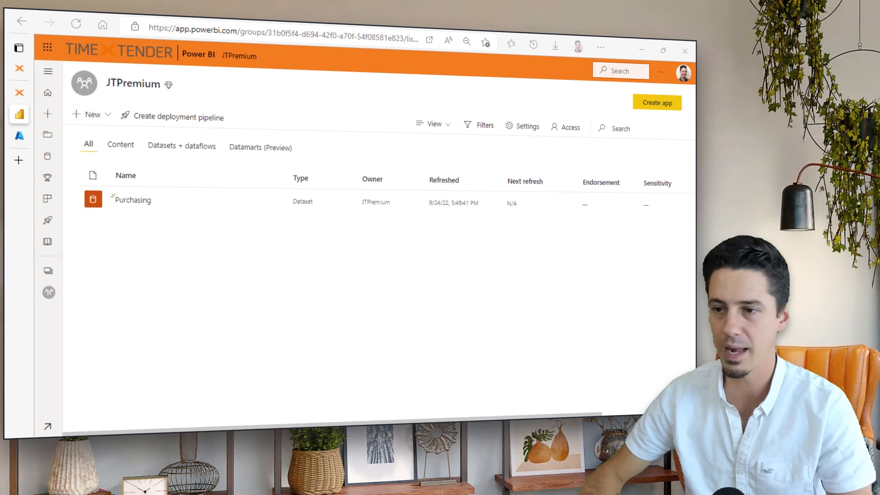
Step: Switch to Power BI, open the Purchasing dataset in the JTPremium workspace, and examine the fields of its OrderDate and Product tables
key("alt+Tab")
left_click(140, 202)
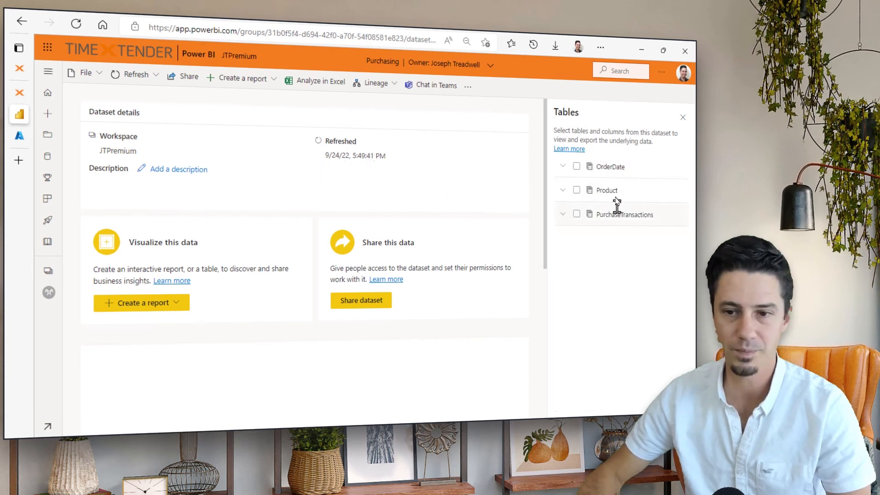
left_click(565, 166)
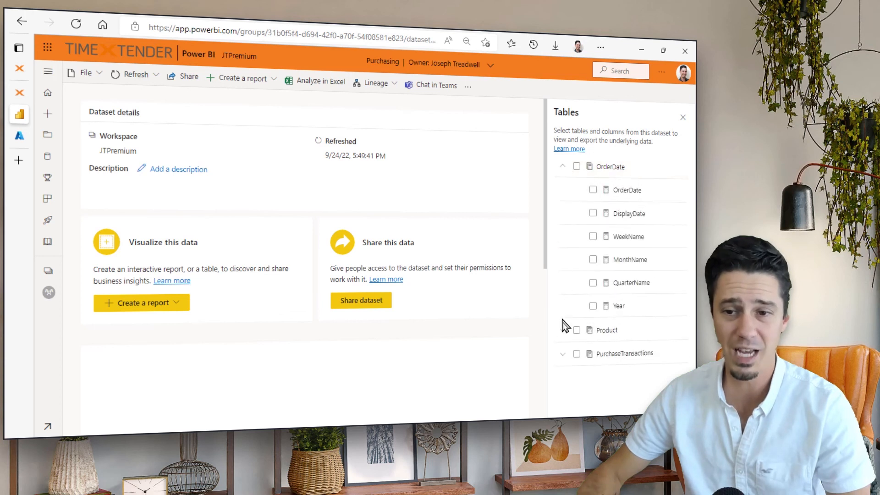
left_click(563, 331)
scroll(665, 243, "down", 3)
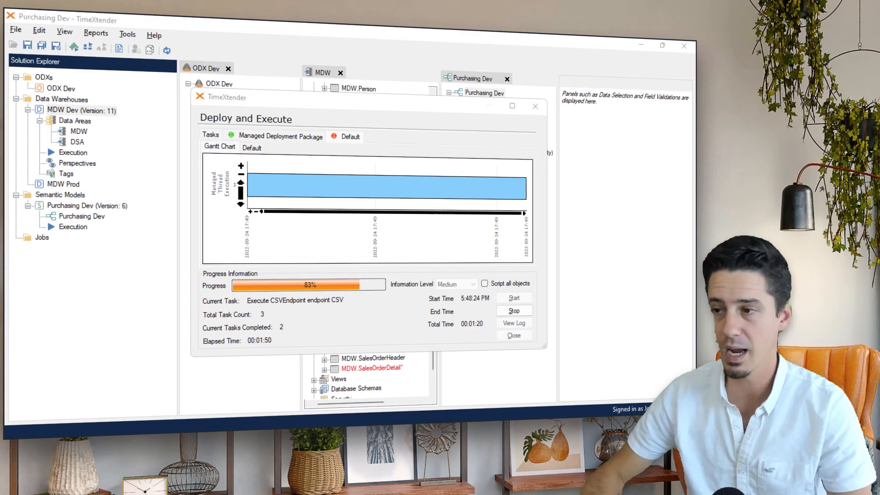
Step: Check the exported CSV files in the PurchasingCSV folder, and close the deployment and execution progress window in TimeXtender
left_click_drag(695, 229, 343, 28)
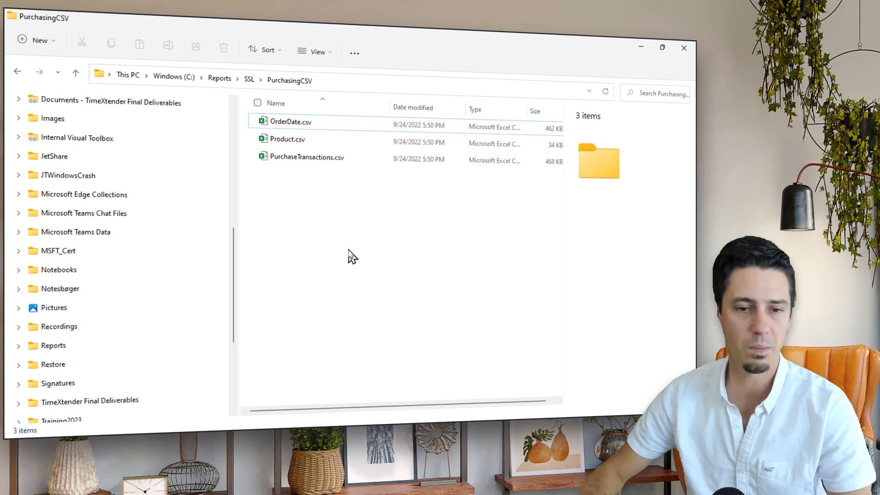
key("alt+Tab")
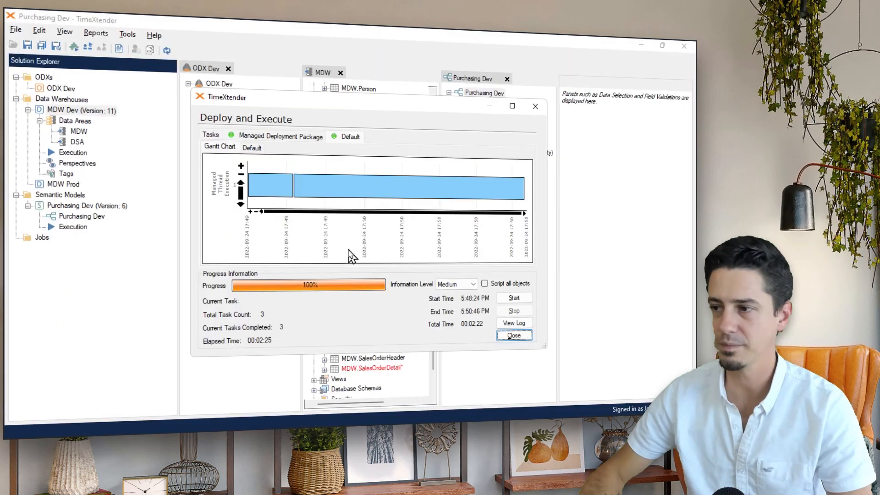
left_click(514, 336)
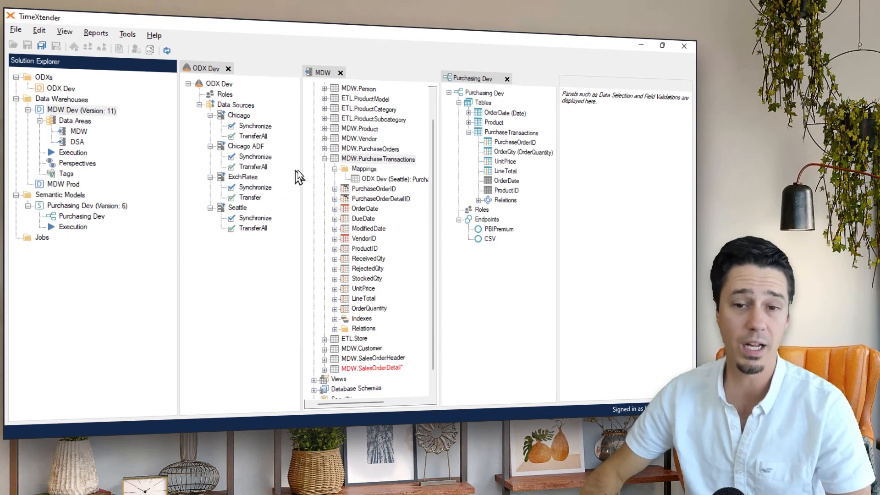
Step: Add an execution package named PBIPurchasing to the Purchasing Dev instance, including the step that executes the PBIPremium endpoint
left_click(324, 159)
right_click(72, 228)
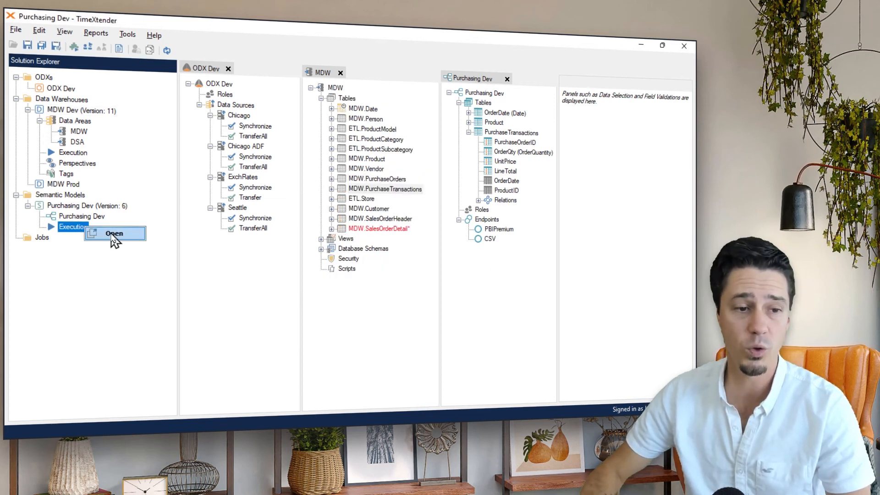
left_click(112, 236)
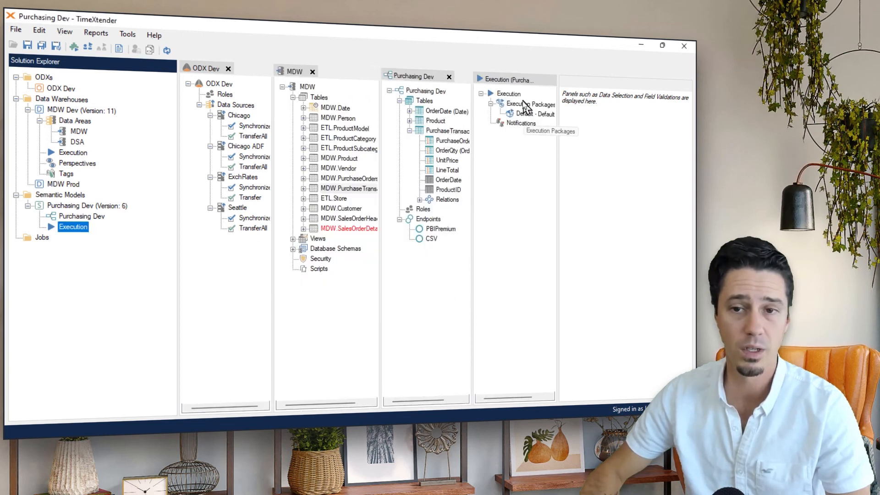
right_click(523, 110)
left_click(573, 112)
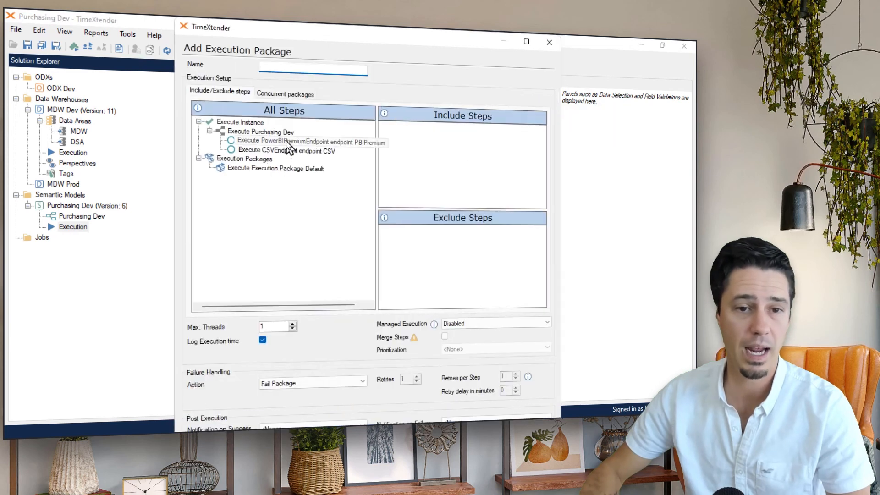
left_click_drag(287, 142, 461, 154)
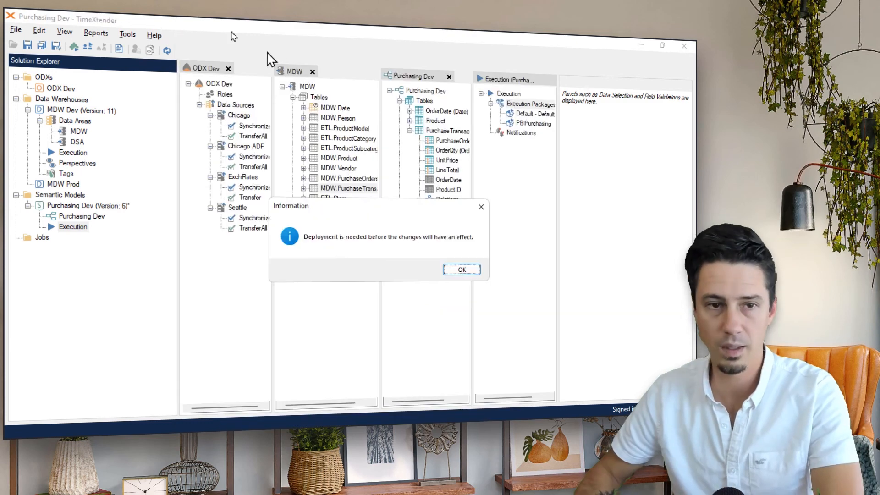
left_click(469, 273)
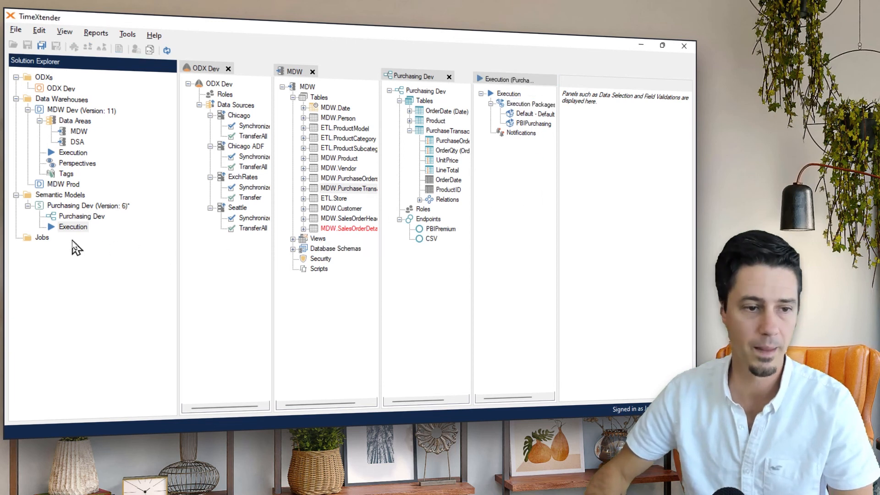
right_click(42, 238)
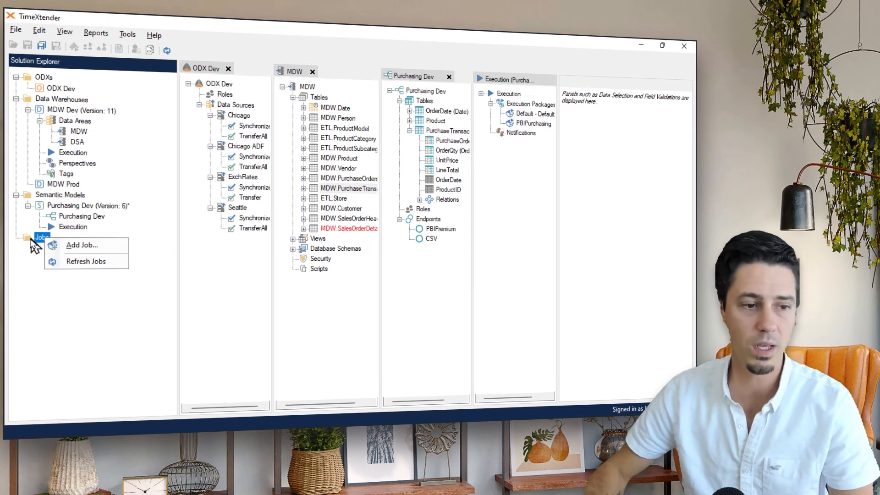
left_click(82, 245)
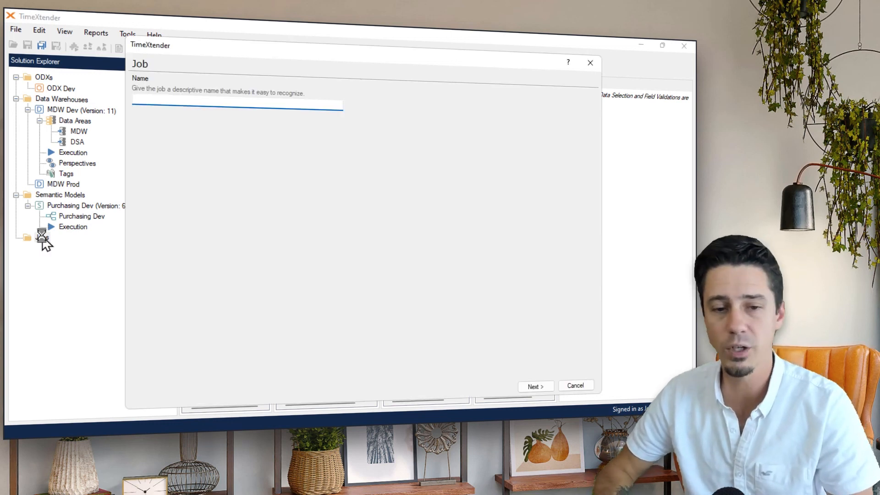
left_click(576, 386)
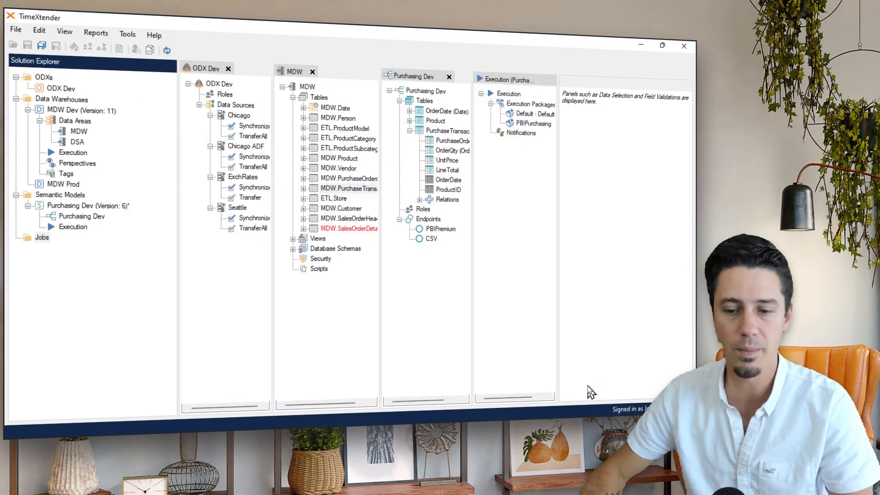
Step: Switch to File Explorer and open the Program Files folder on the Windows (C:) drive
key("alt+Tab")
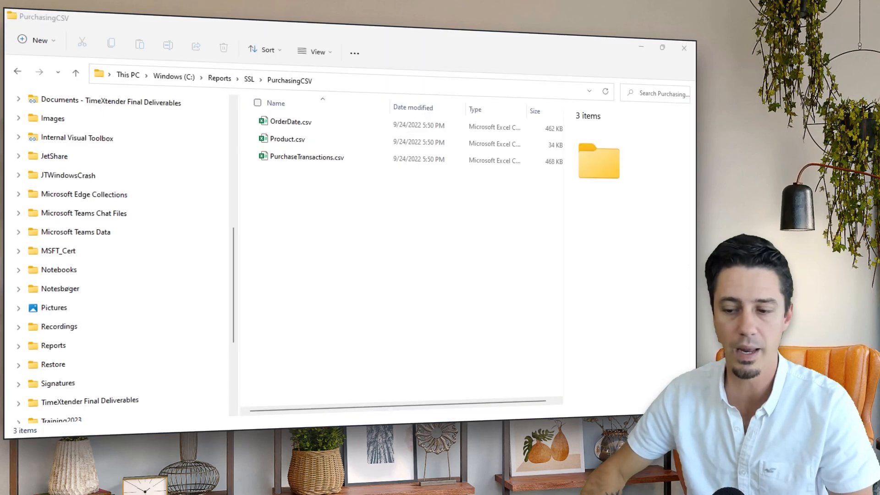
left_click_drag(232, 305, 222, 369)
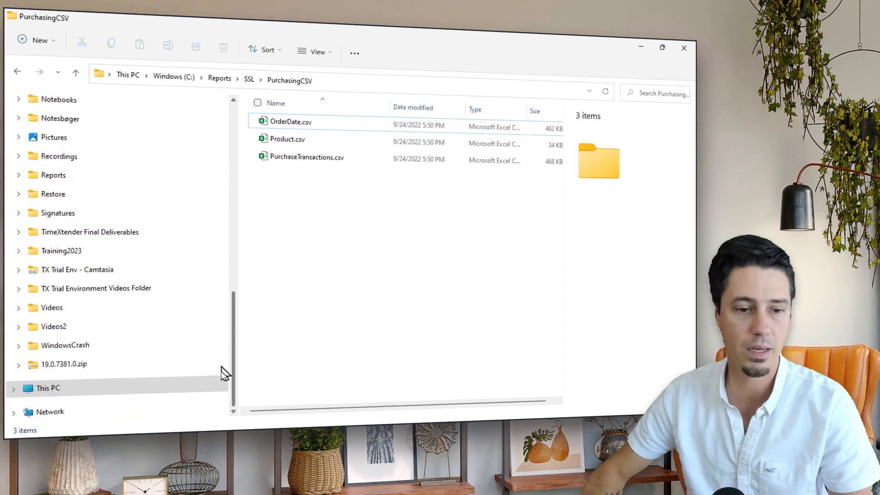
left_click(51, 389)
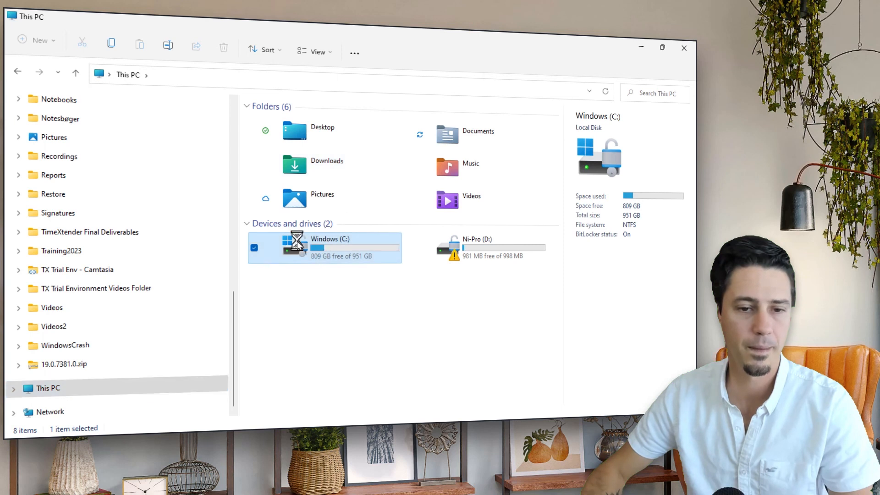
double_click(300, 247)
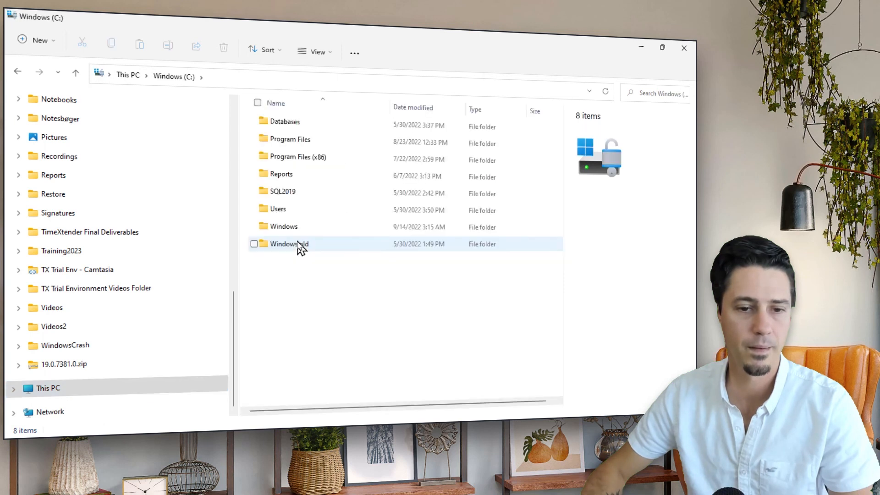
left_click(301, 144)
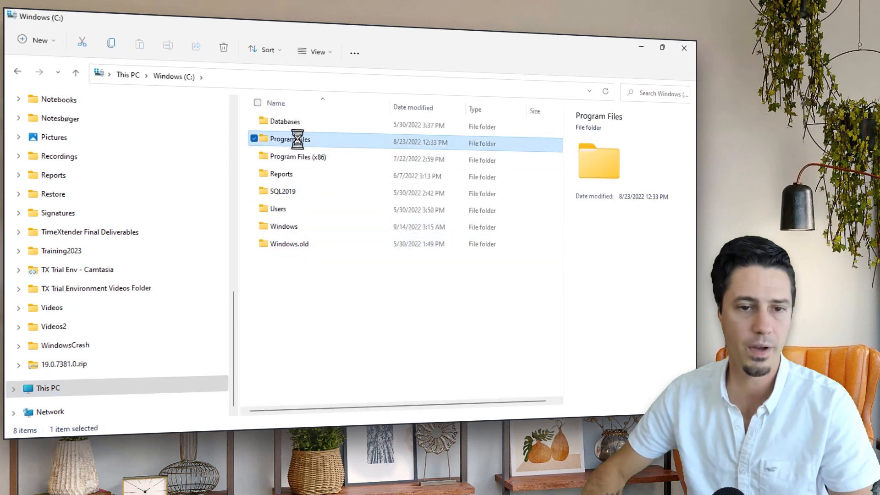
double_click(297, 139)
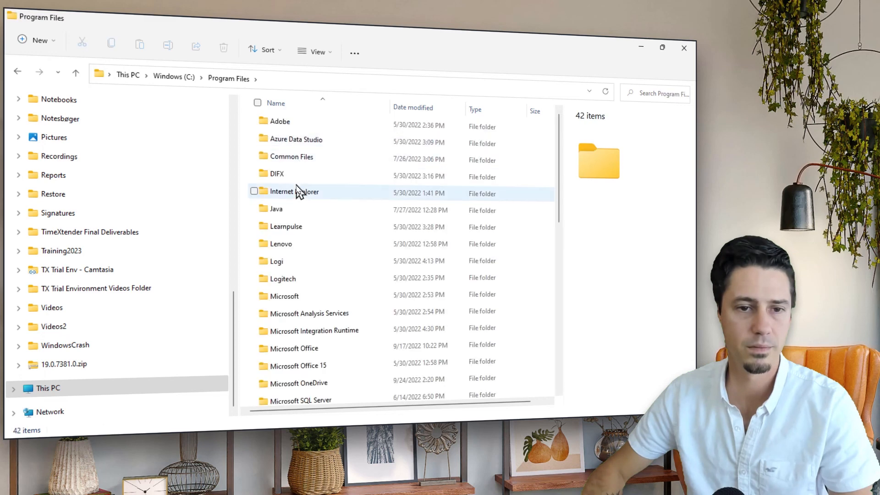
Step: Open the TimeXtender 6024.1 folder inside Program Files' TimeXtender folder and locate the TimeXtender job execution configuration application
left_click(298, 191)
key("t")
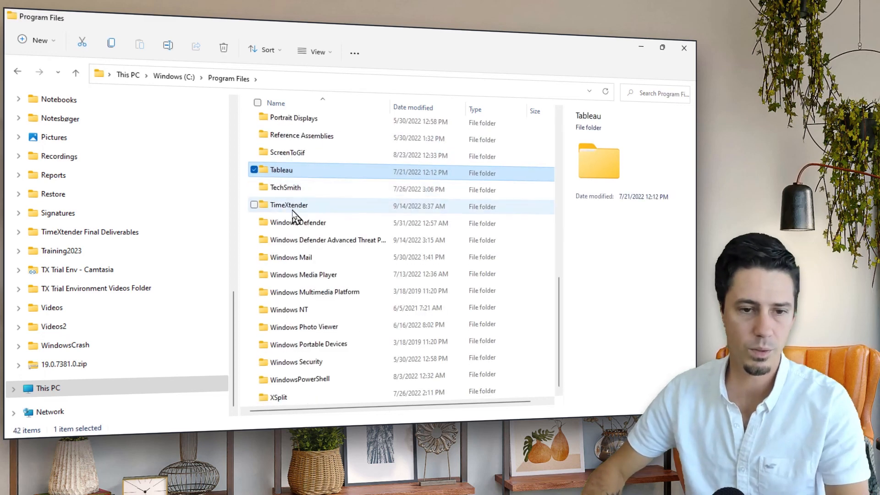
double_click(293, 209)
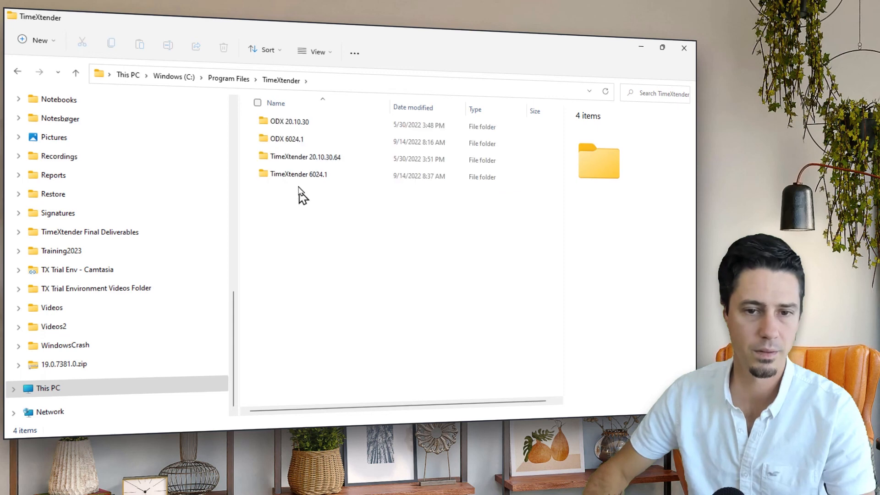
double_click(343, 178)
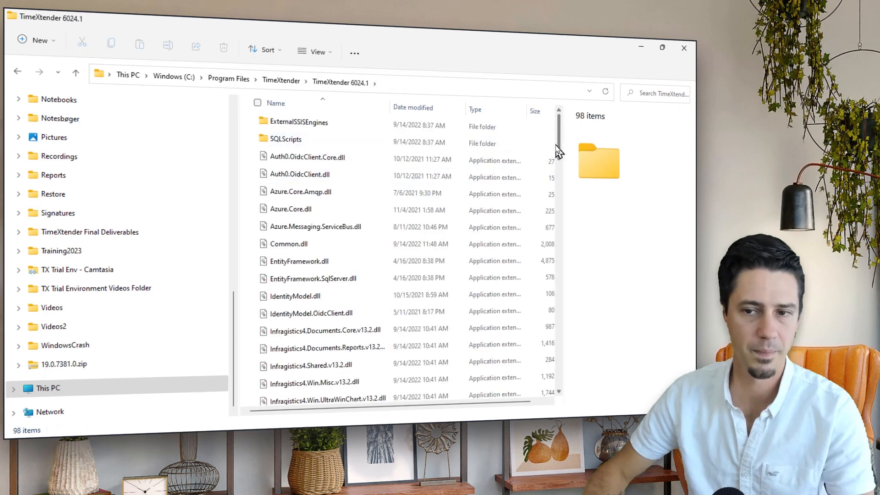
left_click_drag(561, 152, 553, 360)
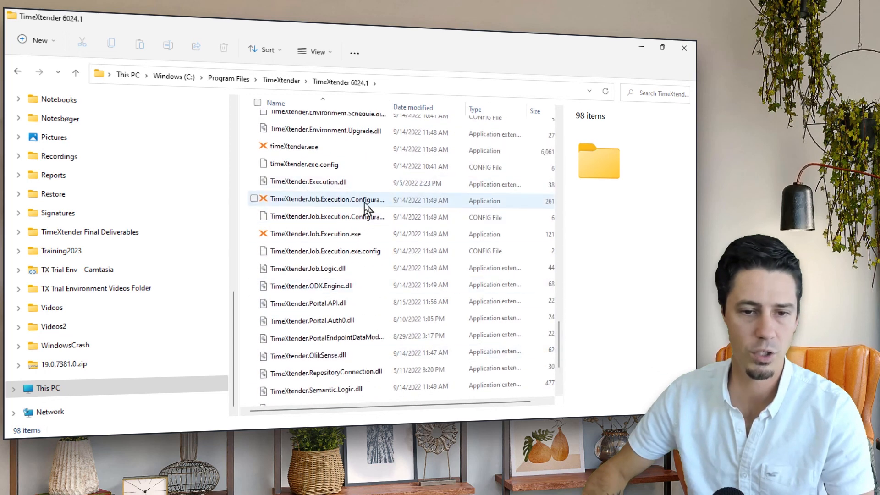
Step: Widen the Name column to read the full file names, select TimeXtender.Job.Execution.Configuration.exe, and close File Explorer to return to TimeXtender
left_click_drag(390, 110, 422, 114)
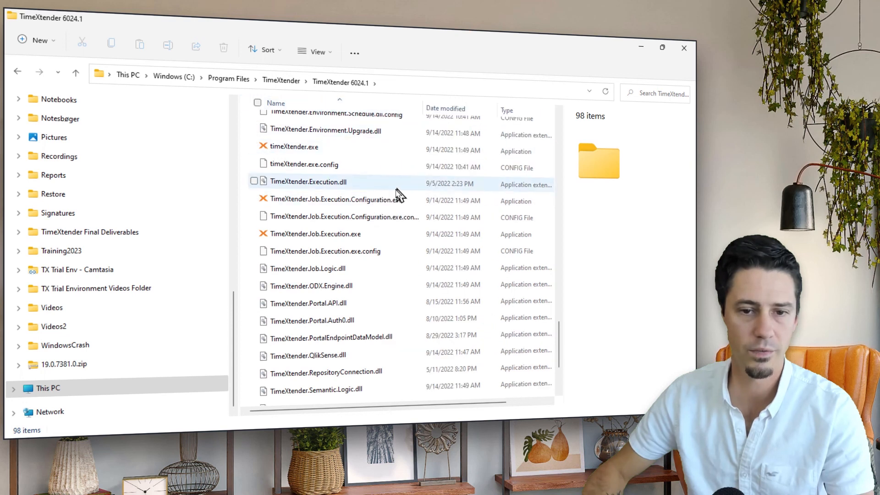
double_click(355, 205)
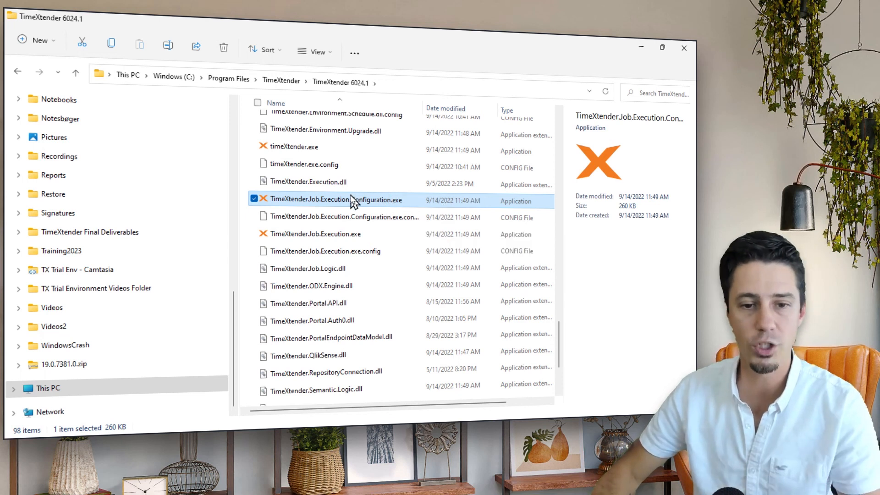
left_click(686, 49)
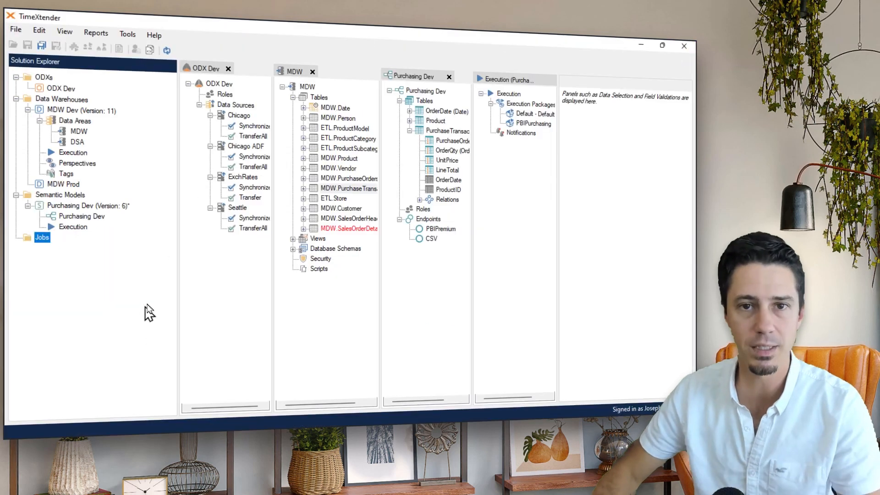
Step: Add a new job named NightlyLoad and proceed to choosing its instance
left_click(65, 274)
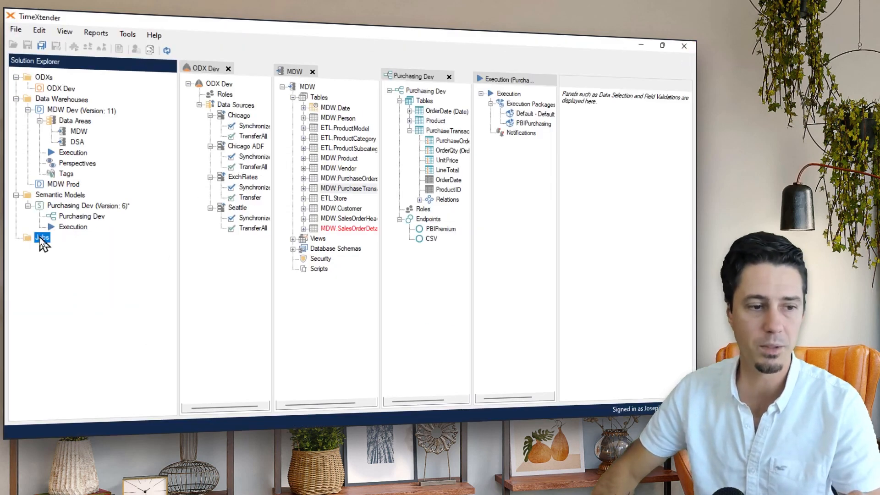
right_click(42, 238)
left_click(85, 245)
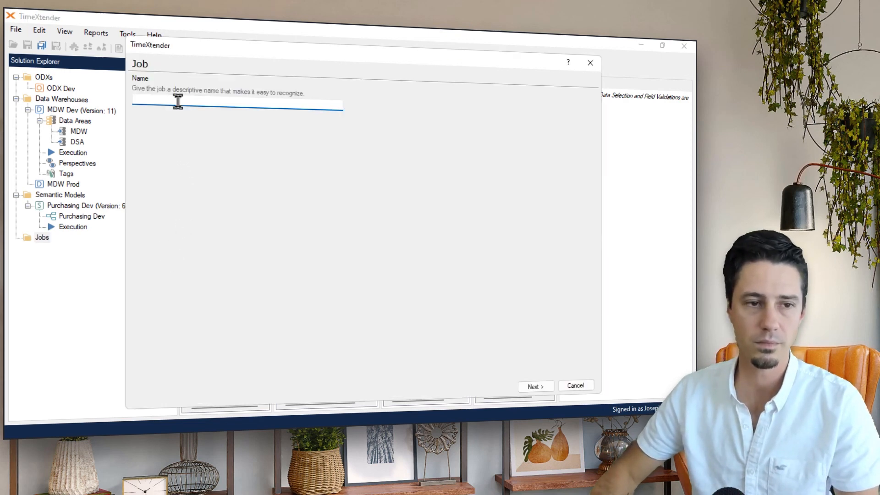
type("N")
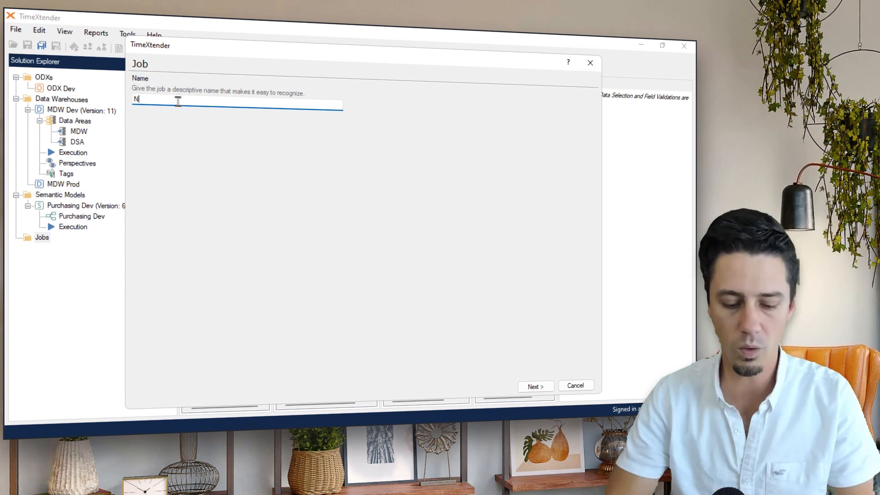
type("ightly")
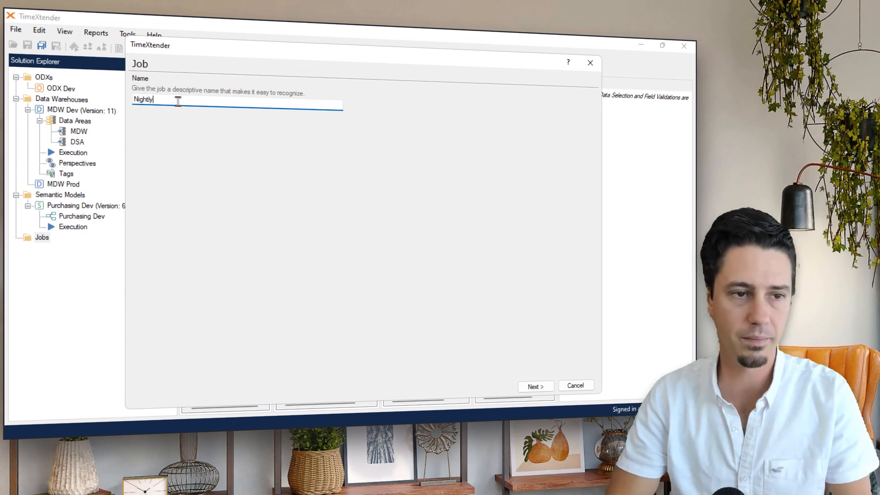
type("Load")
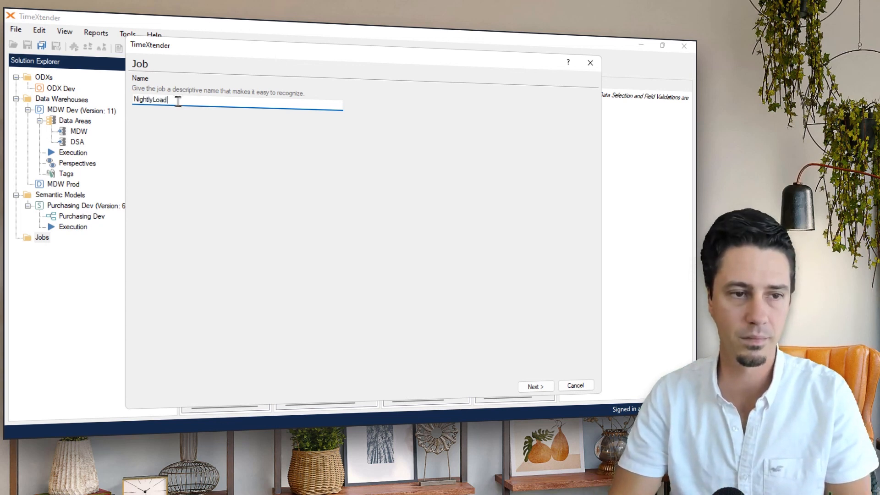
left_click(536, 387)
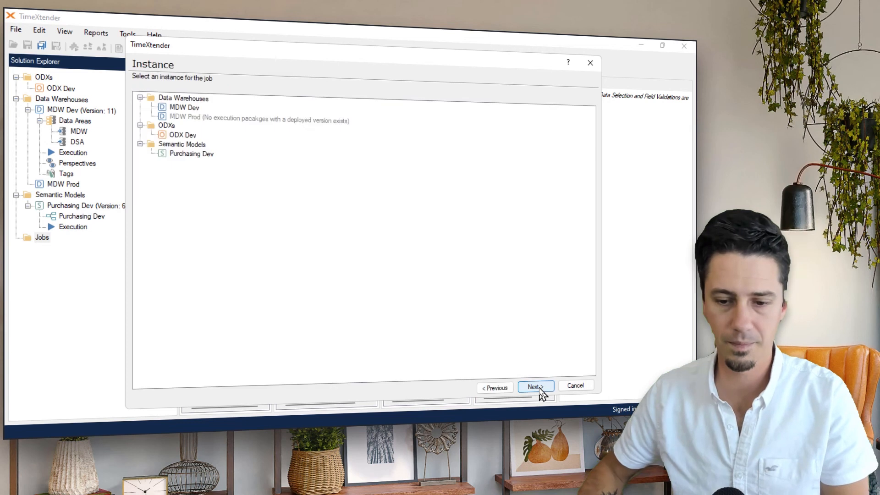
Step: Choose the ODX Dev instance for the job and proceed to its tasks
left_click(180, 110)
left_click(181, 136)
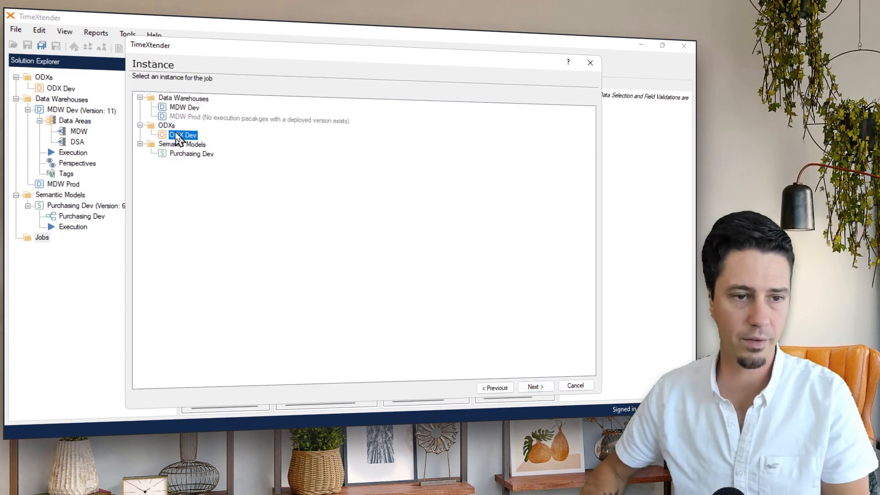
left_click(178, 109)
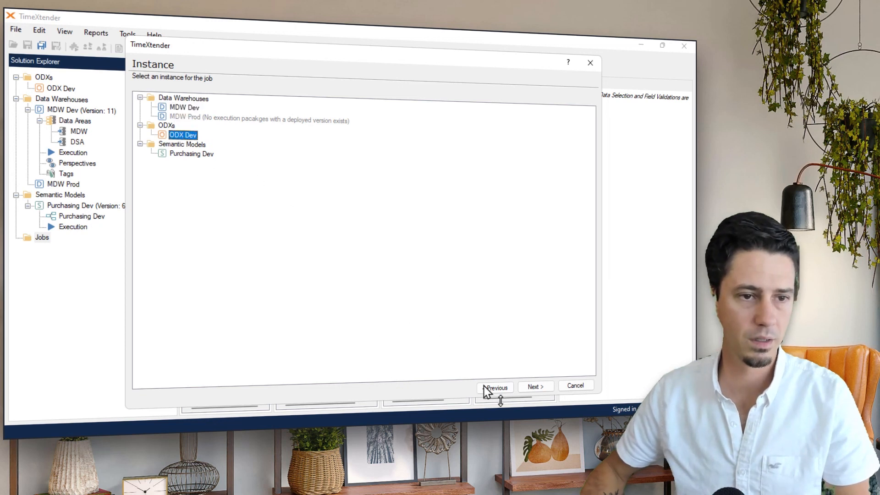
left_click(535, 387)
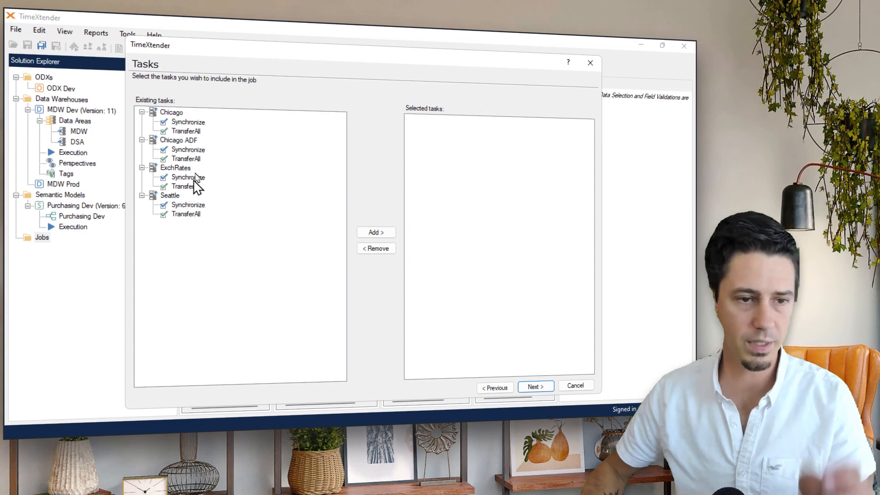
Step: Include the TransferAll tasks of the Chicago and Seattle data sources in the job and proceed to its schedule
left_click(188, 132)
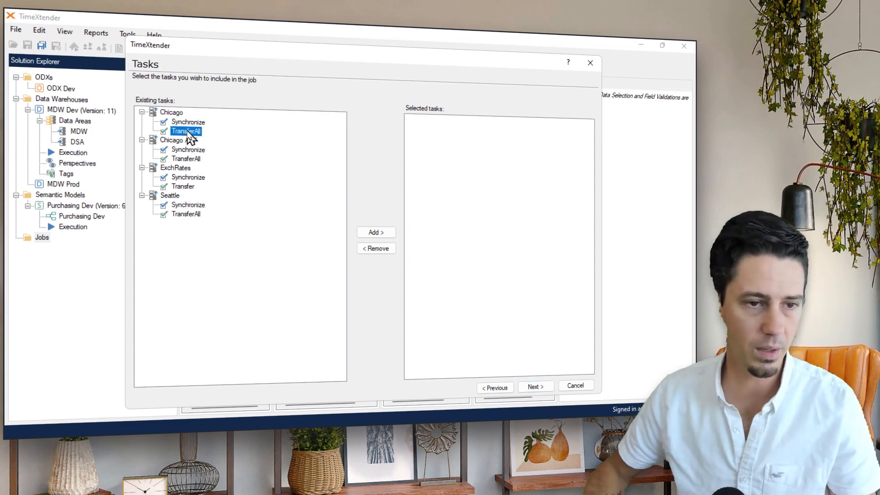
left_click(380, 234)
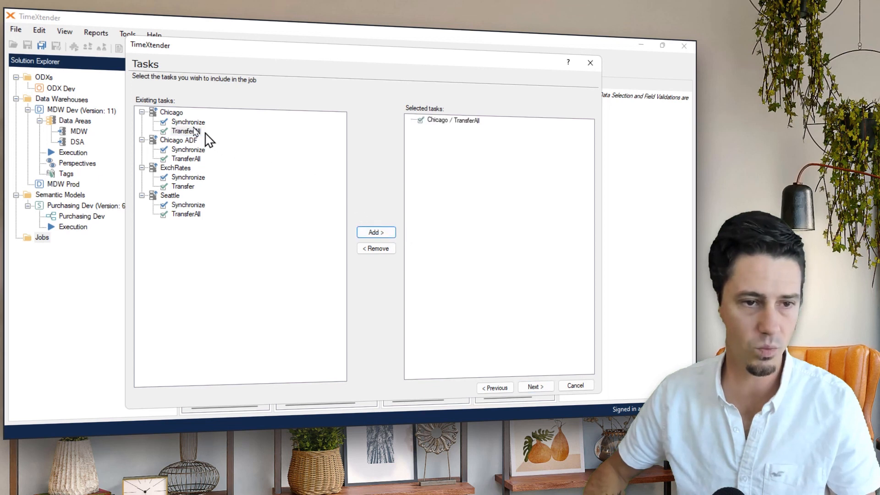
left_click(188, 214)
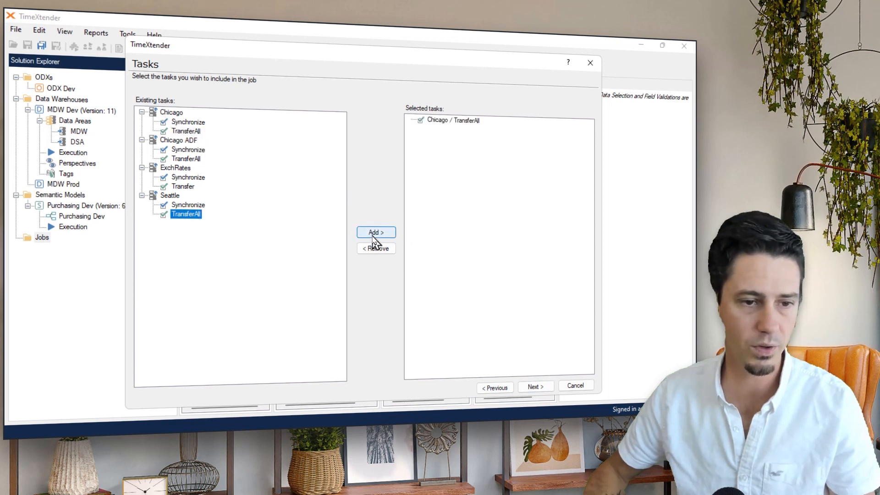
left_click(375, 232)
left_click(535, 388)
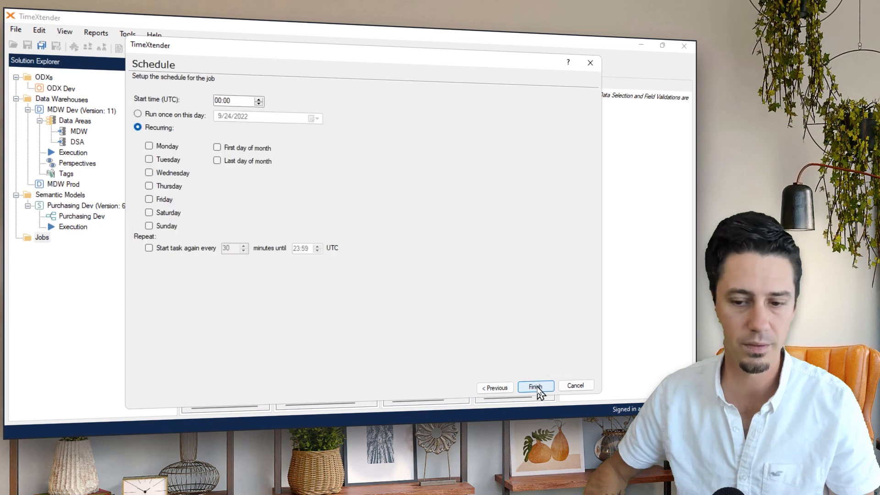
Step: Schedule the job to recur every day from Monday to Sunday with a 04:00 UTC start time, and finish creating it
left_click(259, 100)
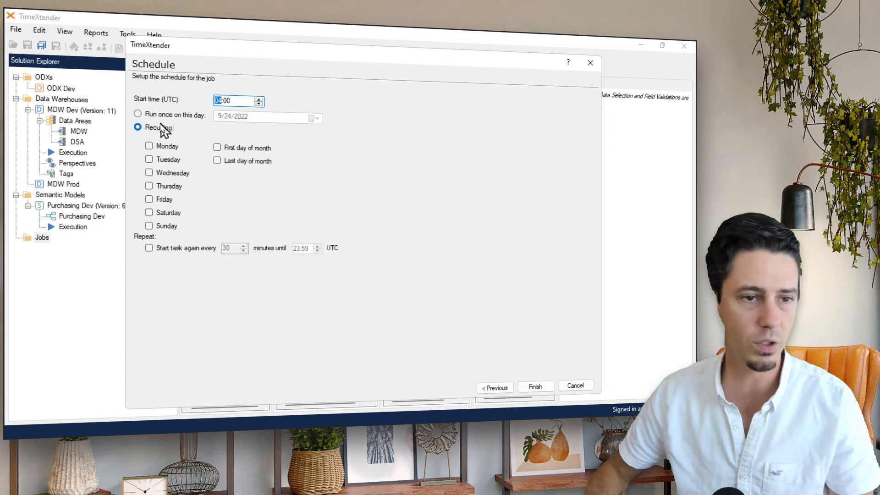
left_click(149, 145)
left_click(149, 159)
left_click(149, 172)
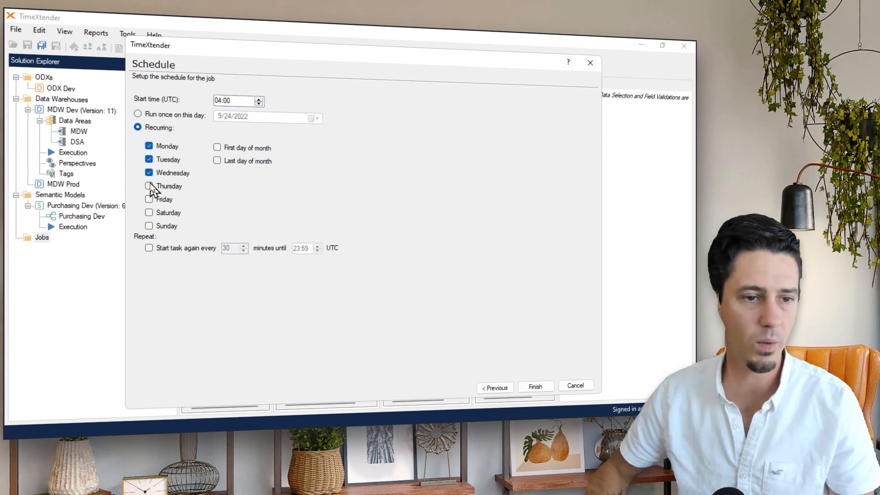
left_click(149, 186)
left_click(149, 199)
left_click(149, 212)
left_click(149, 225)
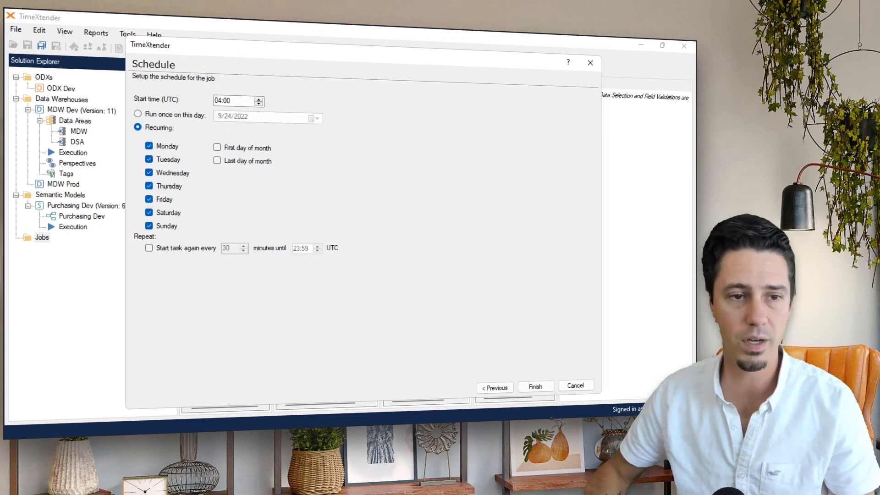
left_click(536, 387)
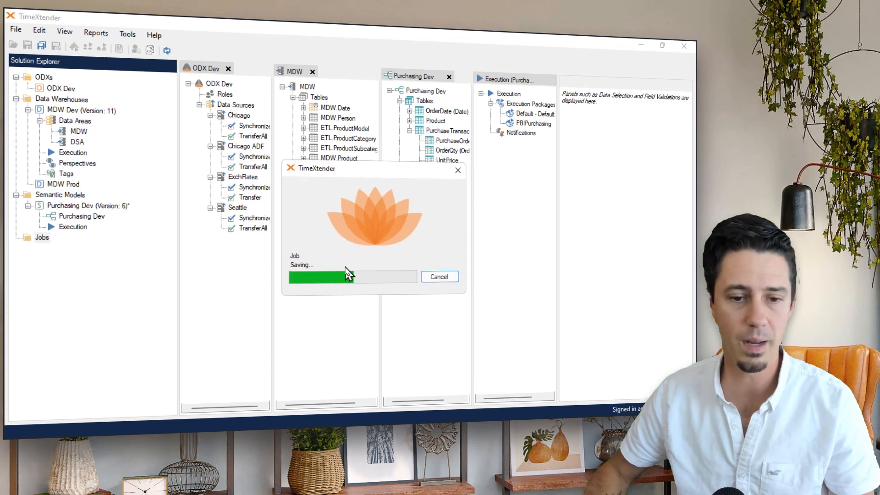